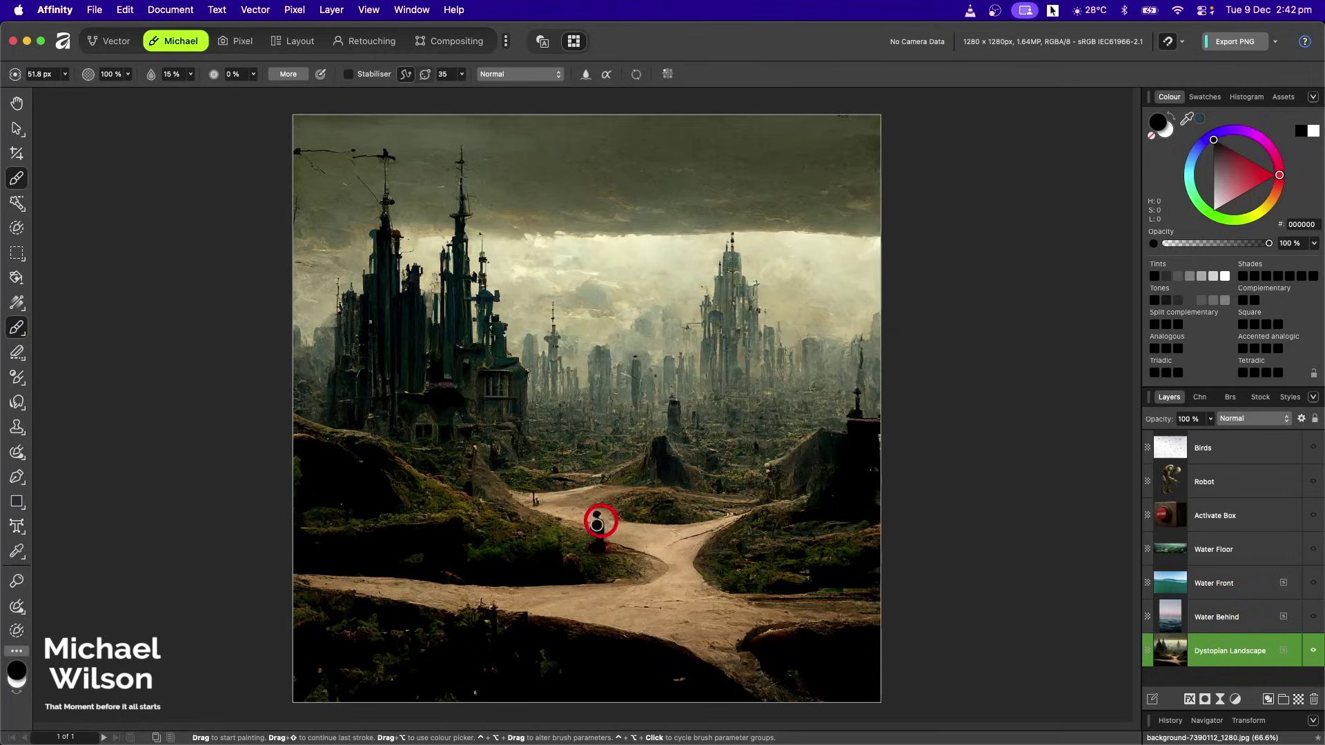
Inpaint out the small dark figure standing on the dirt path
{"action": "left_click", "coordinate": [18, 456]}
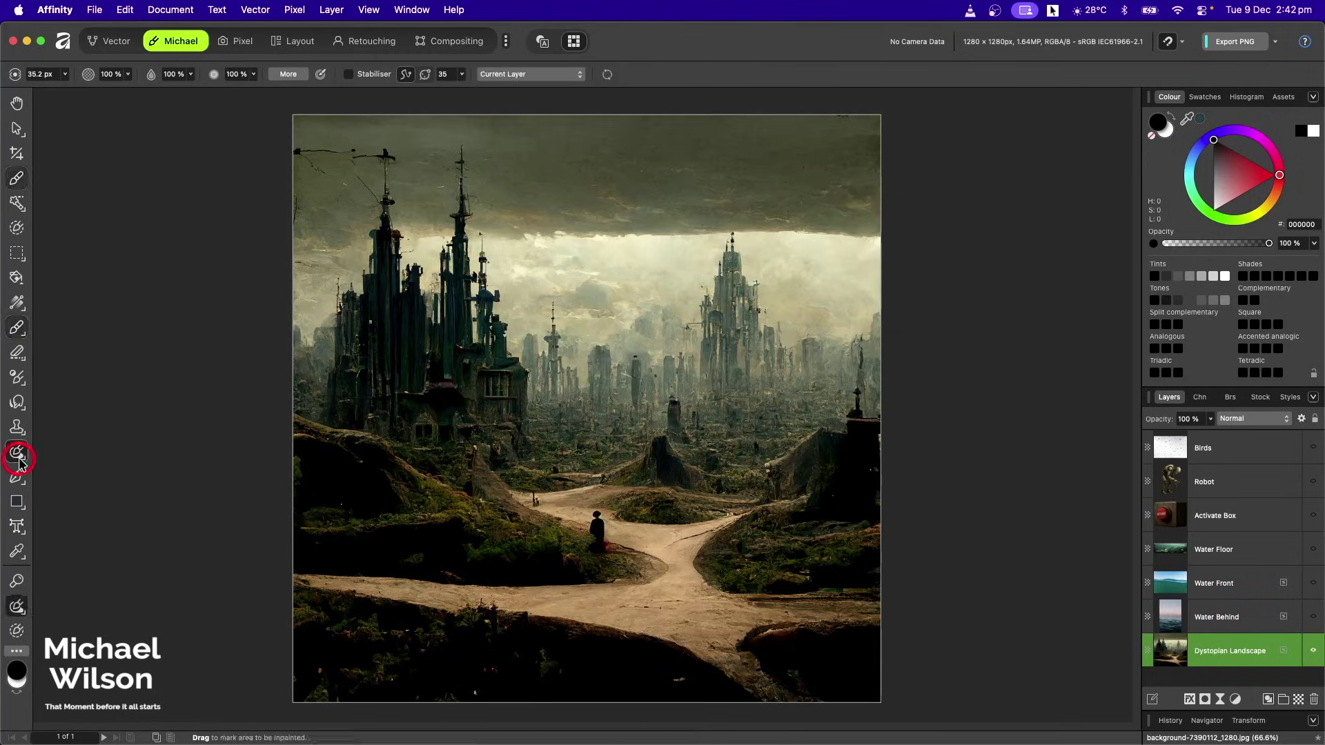
{"action": "mouse_move", "coordinate": [616, 509]}
{"action": "left_mouse_down"}
{"action": "mouse_move", "coordinate": [595, 510]}
{"action": "mouse_move", "coordinate": [602, 535]}
{"action": "left_mouse_up"}
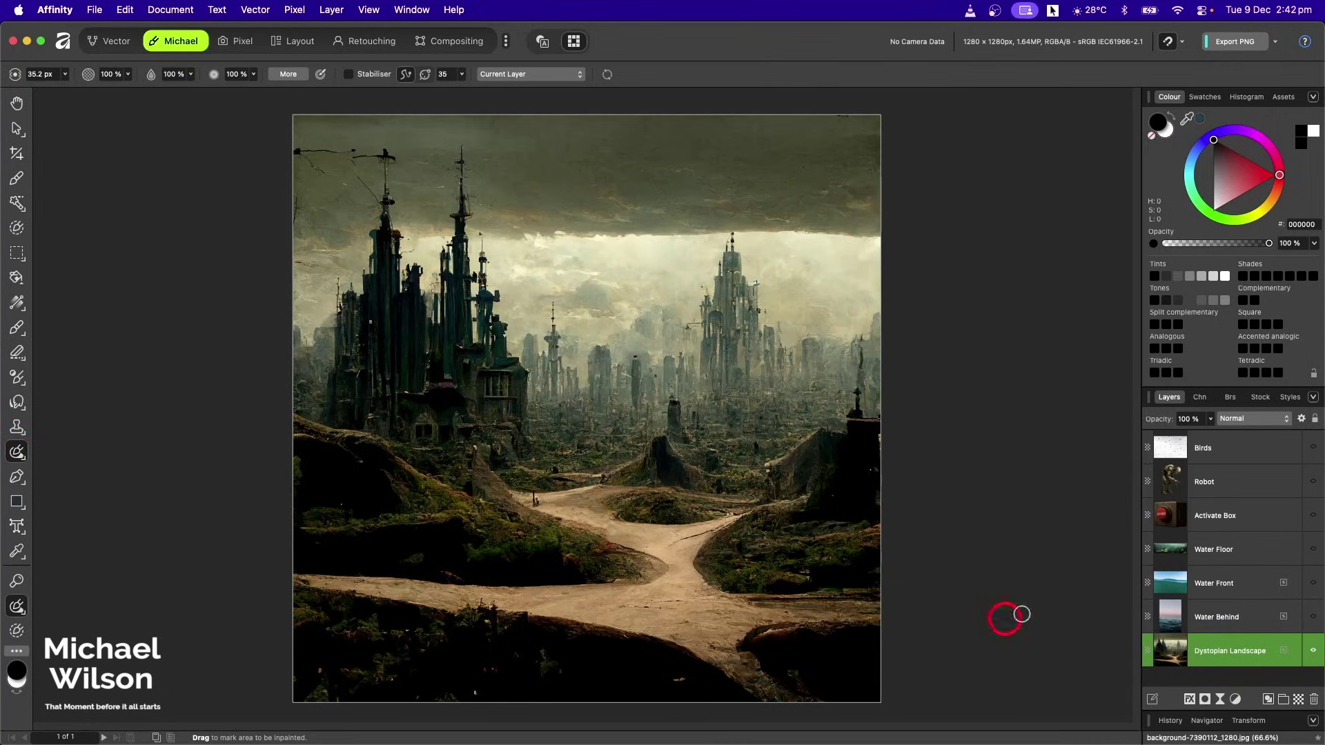
Add a live Gaussian Blur of 0.6 px to the landscape, then reveal the Water Behind layer
{"action": "left_click", "coordinate": [1220, 700]}
{"action": "left_click", "coordinate": [1246, 27]}
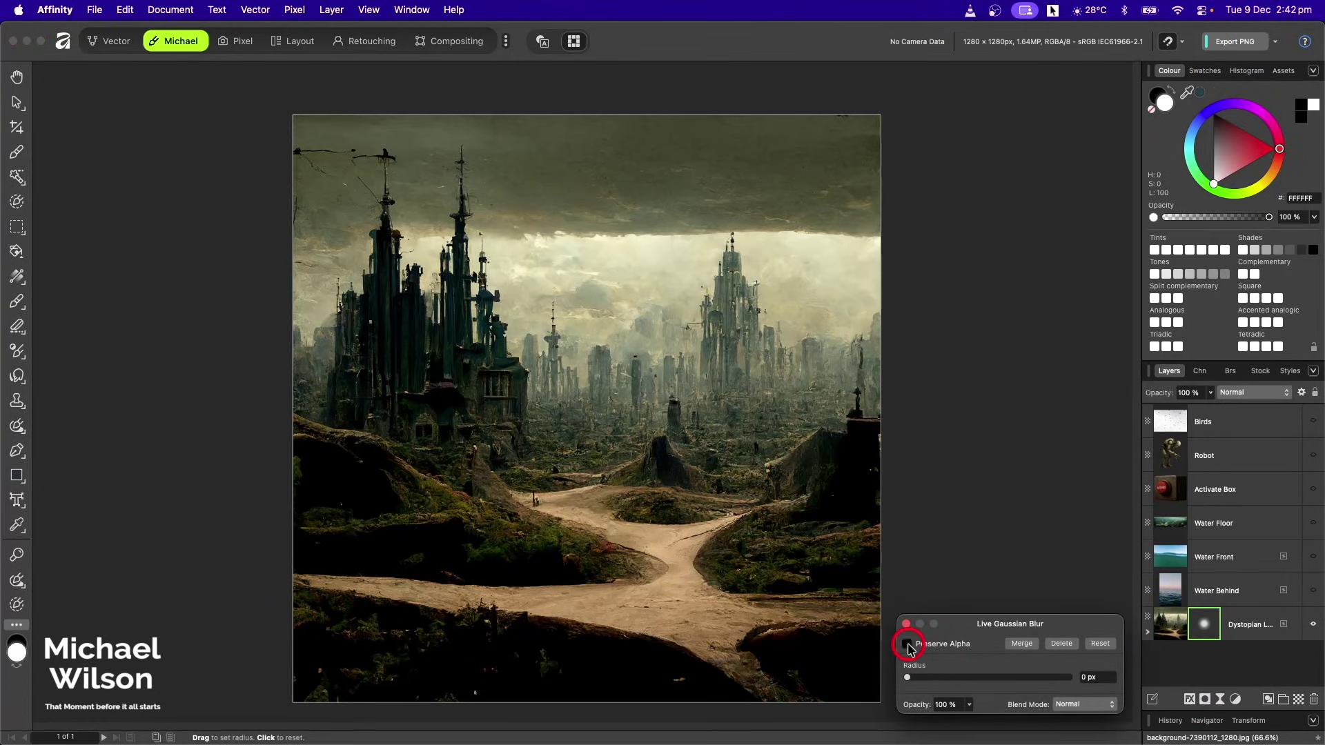
{"action": "left_click_drag", "start_coordinate": [909, 679], "coordinate": [919, 684]}
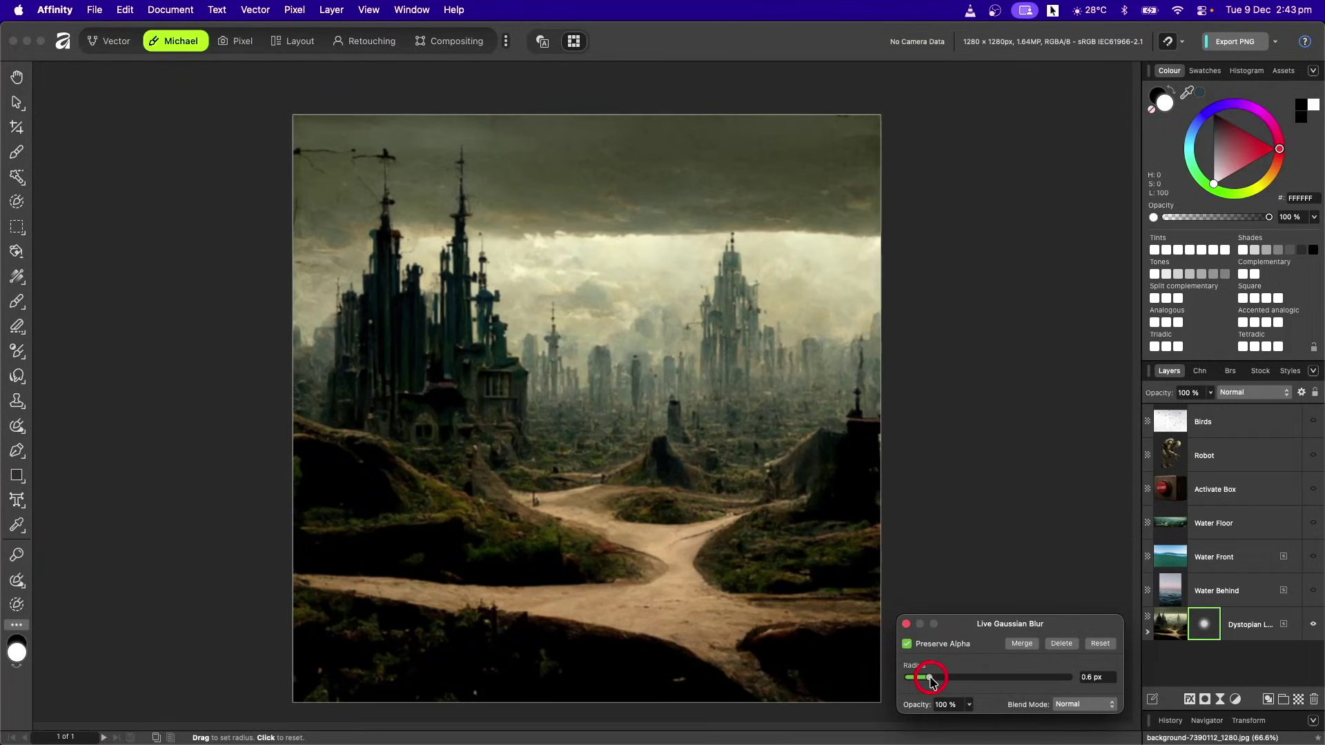
{"action": "left_click_drag", "start_coordinate": [933, 680], "coordinate": [930, 679]}
{"action": "left_click", "coordinate": [906, 624]}
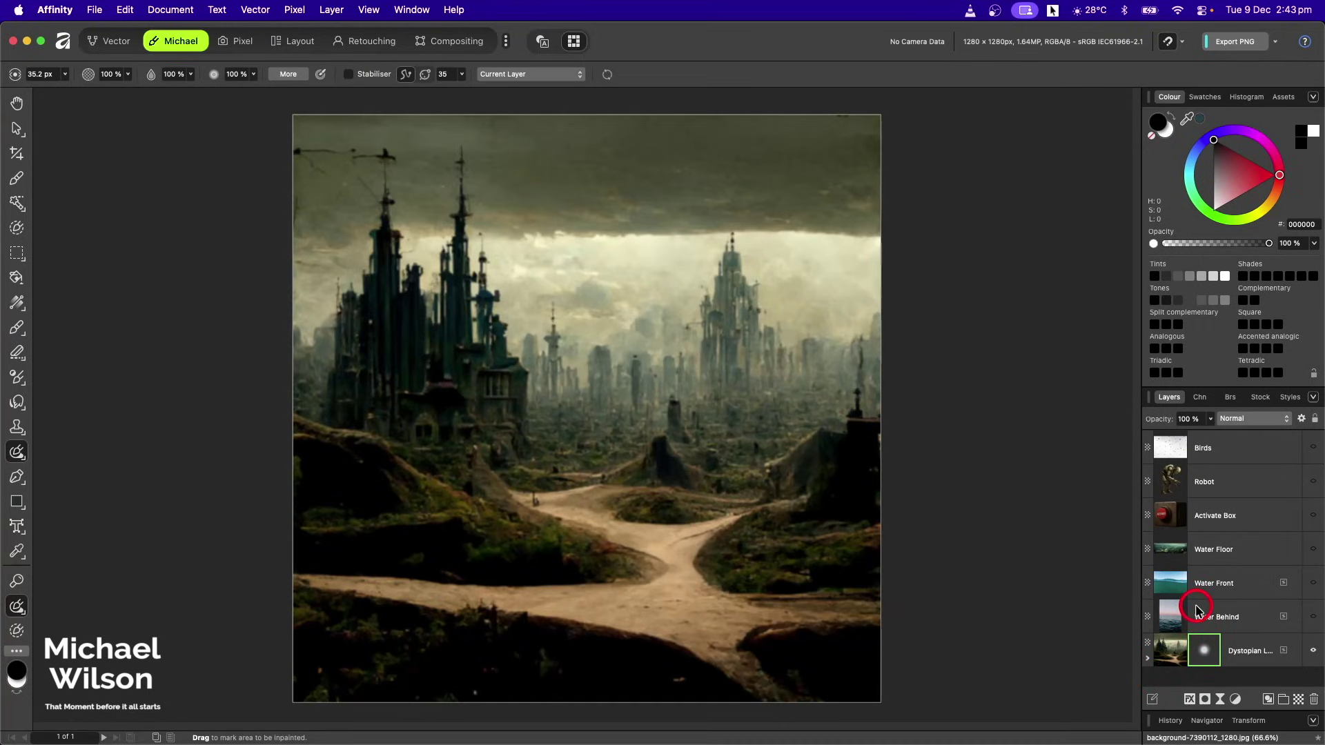
{"action": "left_click", "coordinate": [1313, 618]}
Select Water Behind and delete its sky with a rectangular marquee, then deselect
{"action": "left_click", "coordinate": [1242, 618]}
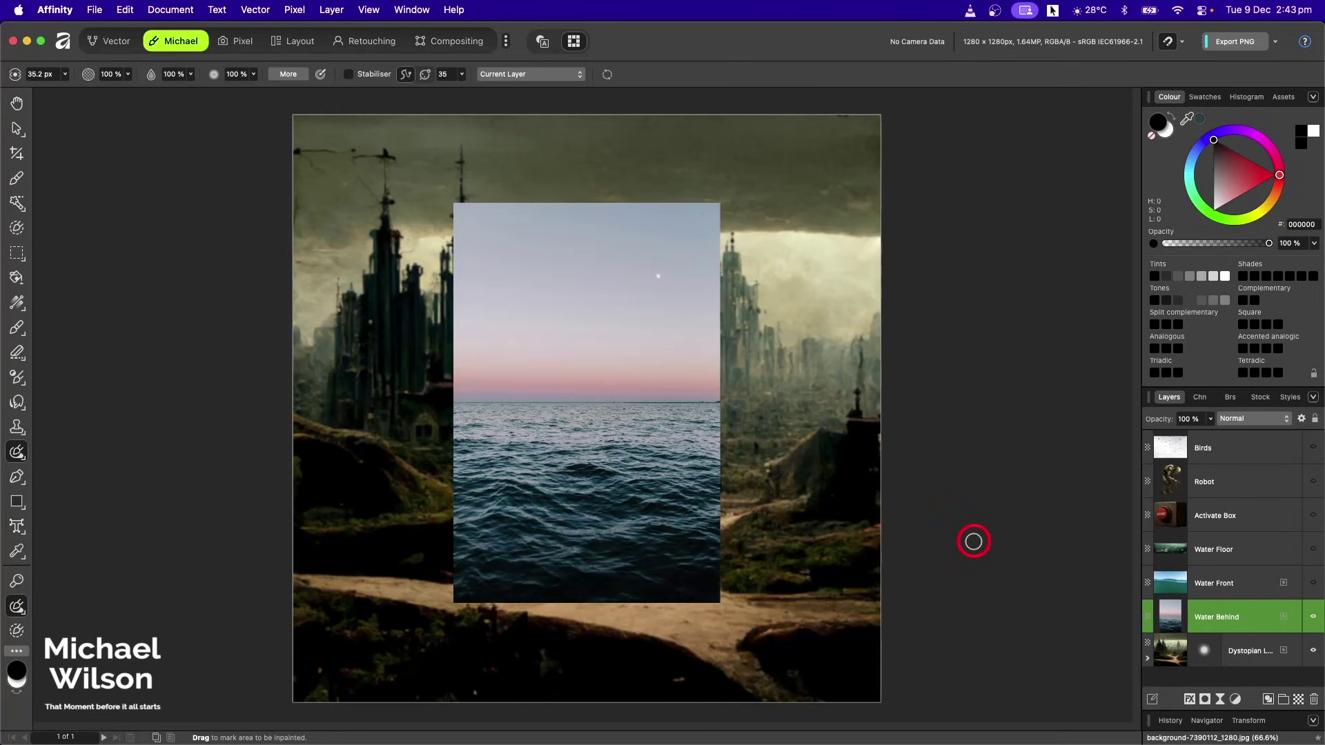
{"action": "left_click", "coordinate": [21, 255]}
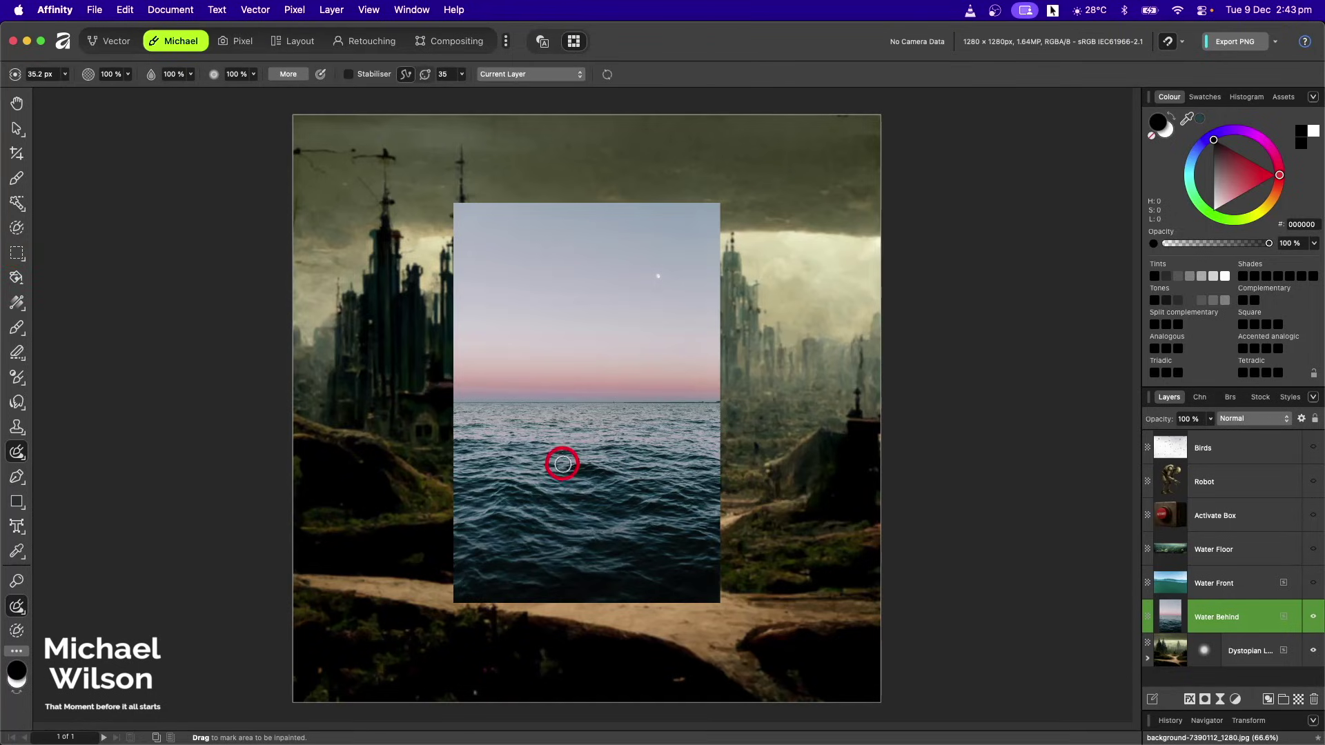
{"action": "key", "text": "m"}
{"action": "mouse_move", "coordinate": [437, 188]}
{"action": "left_mouse_down"}
{"action": "mouse_move", "coordinate": [482, 293]}
{"action": "mouse_move", "coordinate": [697, 325]}
{"action": "mouse_move", "coordinate": [743, 405]}
{"action": "left_mouse_up"}
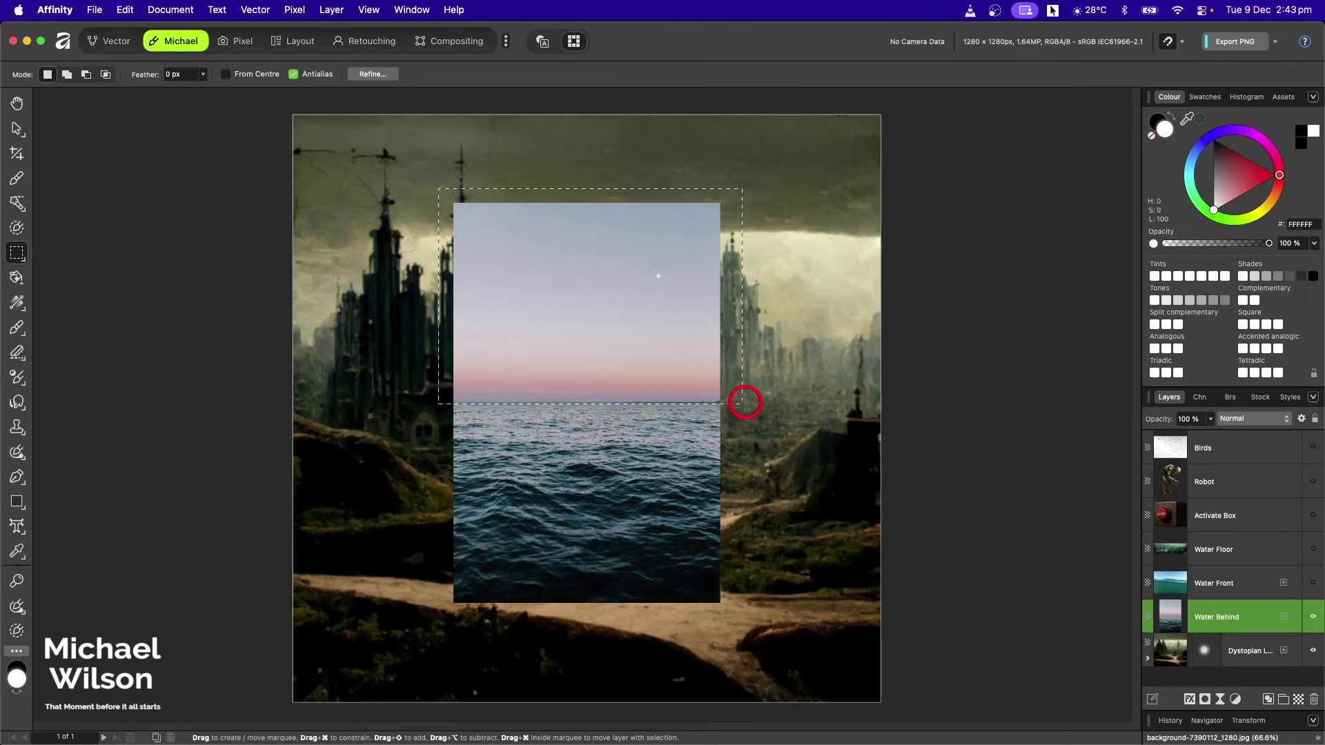
{"action": "key", "text": "Delete"}
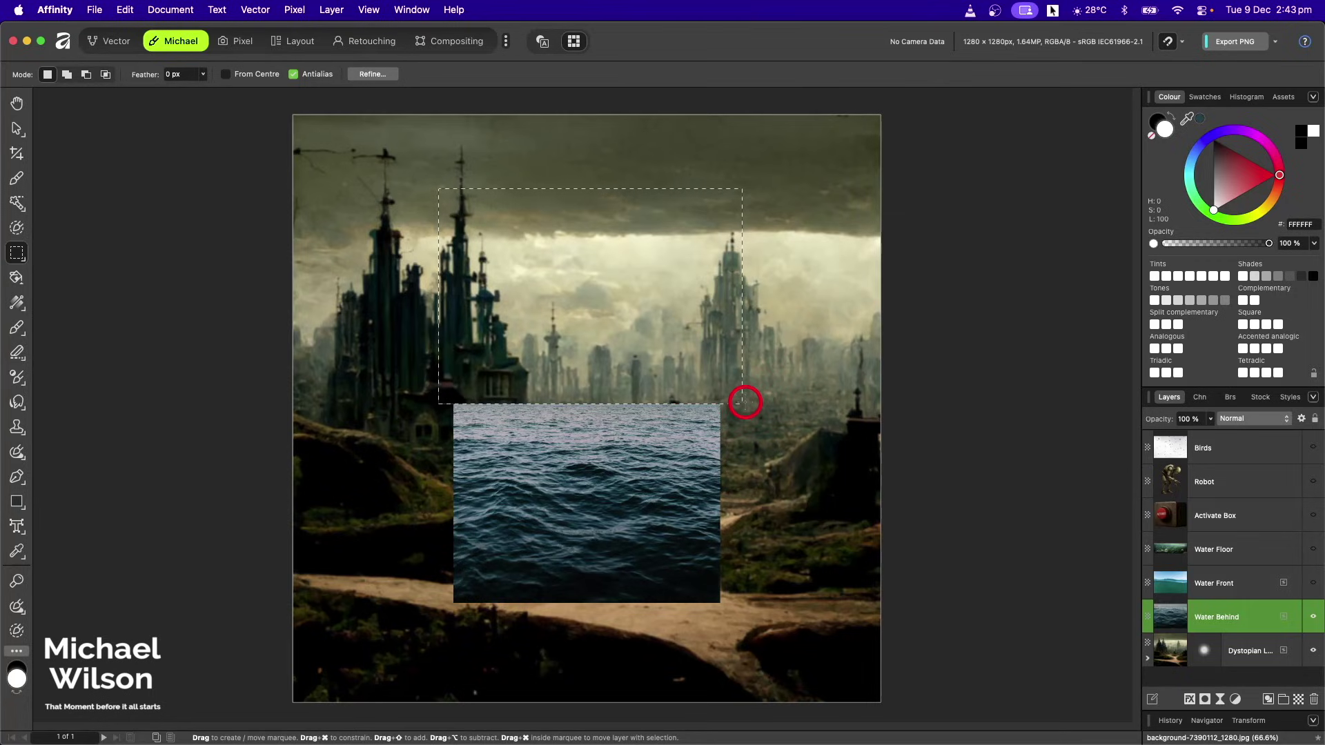
{"action": "key", "text": "super+d"}
{"action": "left_click", "coordinate": [16, 130]}
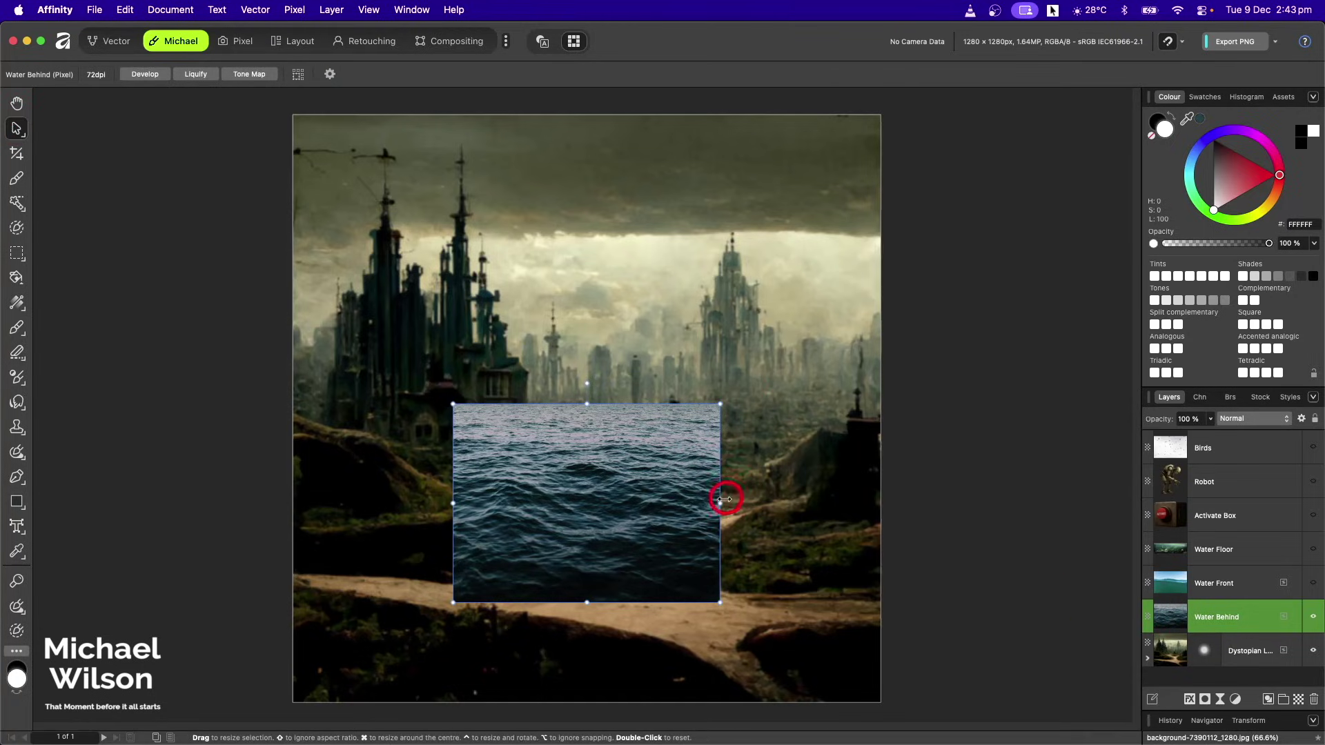
Stretch the water to both canvas edges, squash it into a thin band, and lower it
{"action": "left_click_drag", "start_coordinate": [719, 503], "coordinate": [879, 503]}
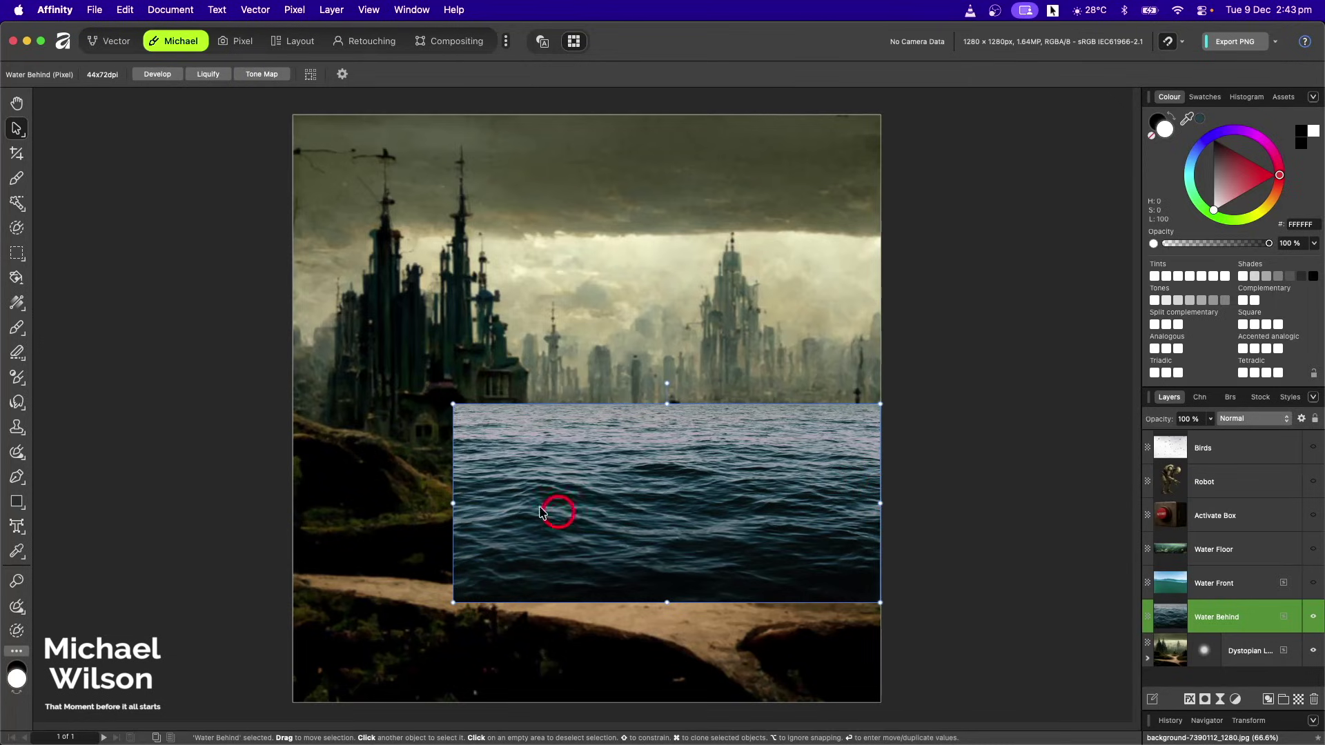
{"action": "left_click_drag", "start_coordinate": [452, 503], "coordinate": [295, 492]}
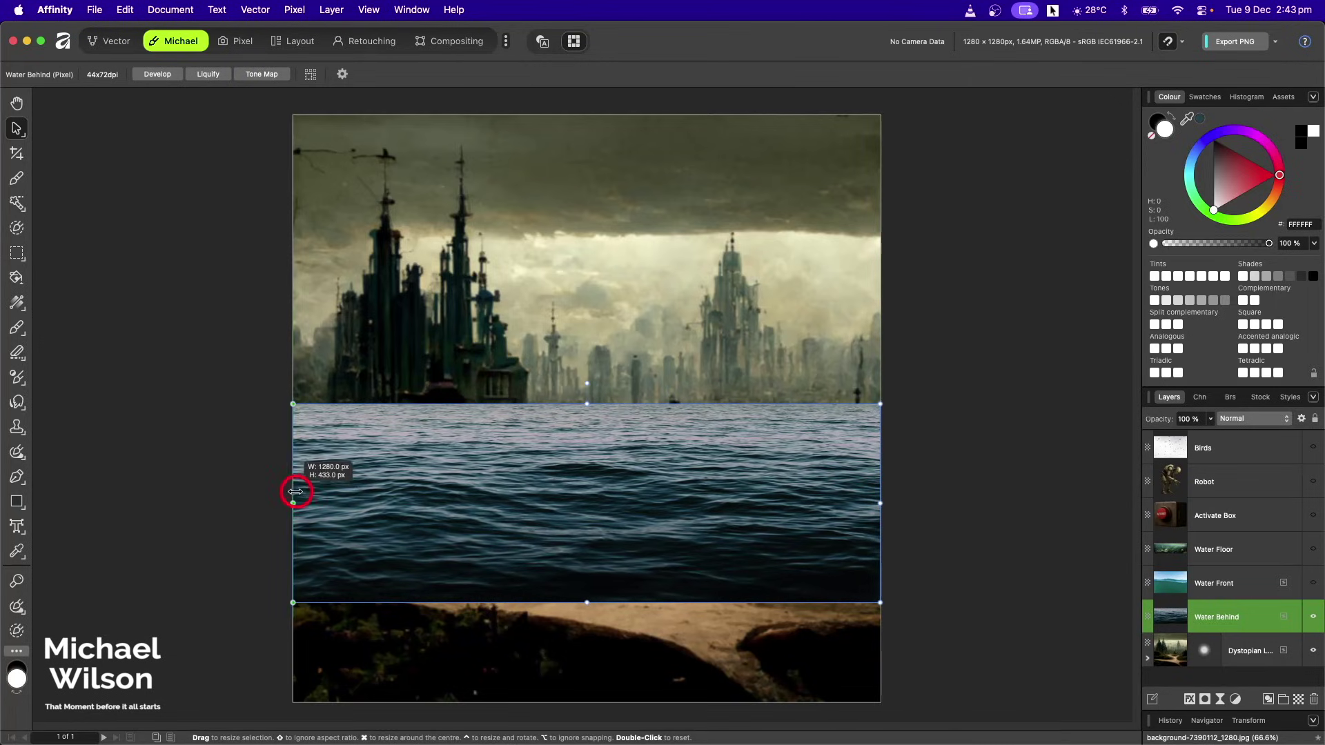
{"action": "left_click_drag", "start_coordinate": [587, 602], "coordinate": [588, 478]}
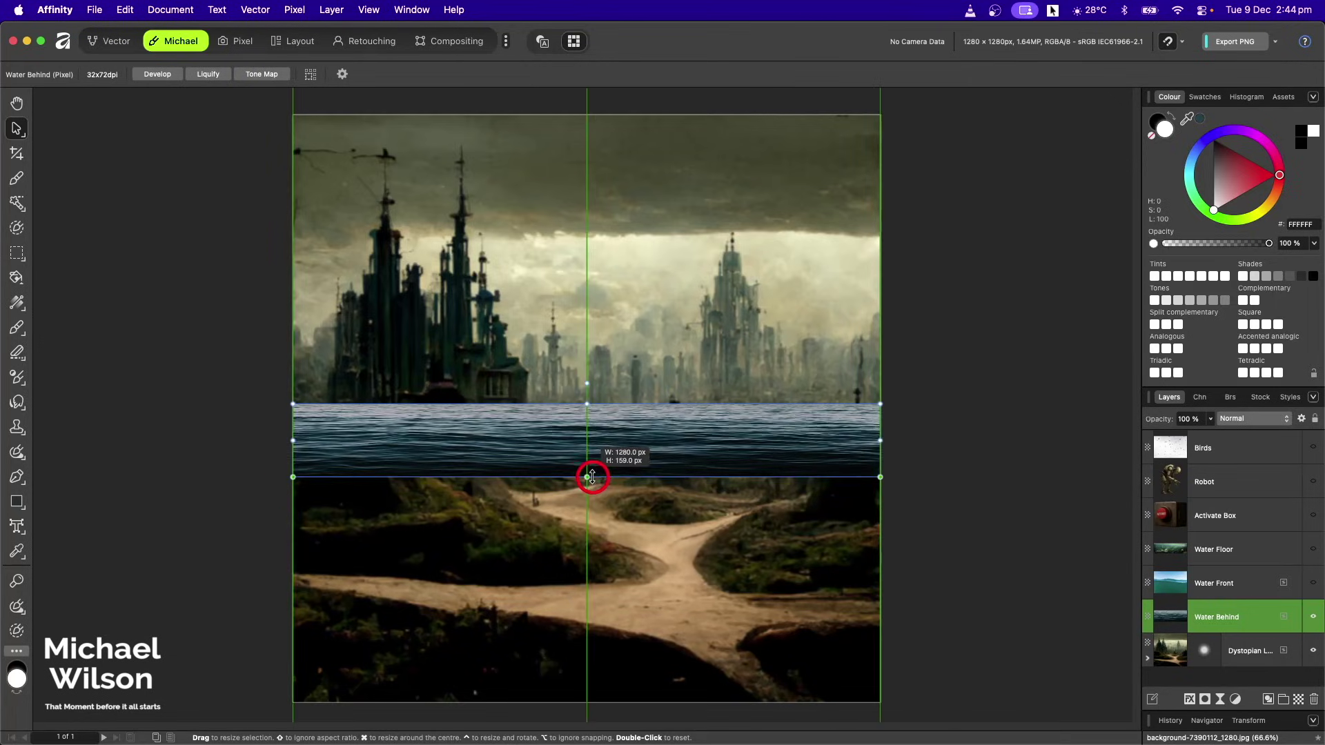
{"action": "left_click_drag", "start_coordinate": [737, 417], "coordinate": [739, 543]}
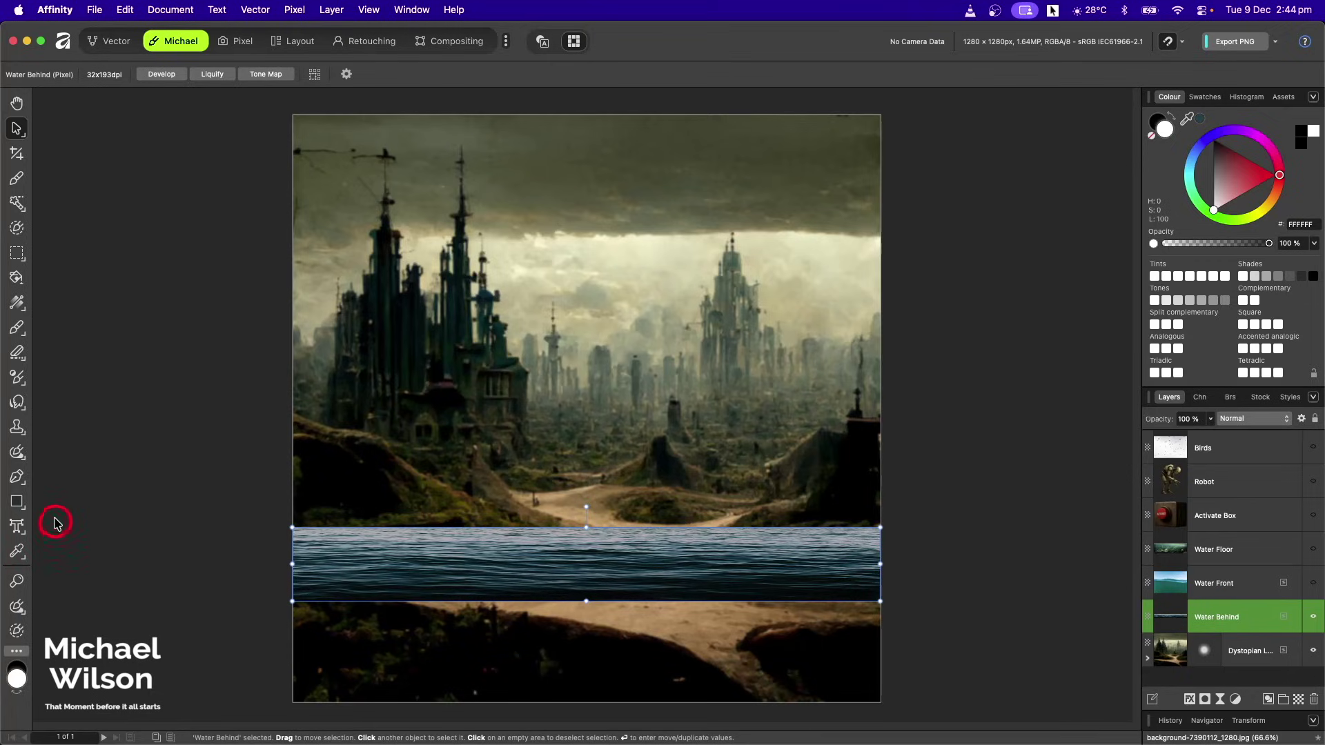
{"action": "left_click", "coordinate": [15, 401]}
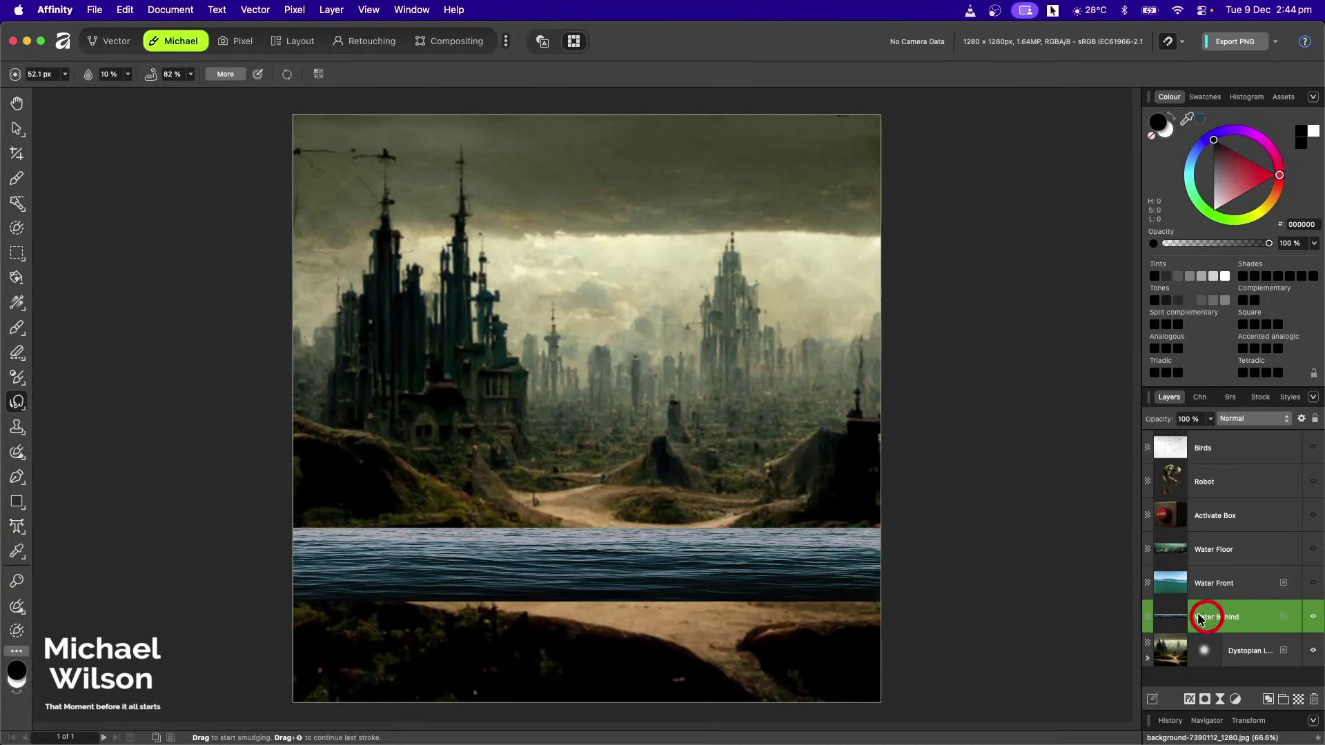
Smudge the water band's top edge into the landscape, then select the Water Front layer
{"action": "mouse_move", "coordinate": [302, 533]}
{"action": "left_mouse_down"}
{"action": "mouse_move", "coordinate": [889, 523]}
{"action": "mouse_move", "coordinate": [863, 504]}
{"action": "mouse_move", "coordinate": [799, 507]}
{"action": "mouse_move", "coordinate": [834, 528]}
{"action": "mouse_move", "coordinate": [818, 528]}
{"action": "mouse_move", "coordinate": [855, 527]}
{"action": "mouse_move", "coordinate": [785, 539]}
{"action": "mouse_move", "coordinate": [840, 527]}
{"action": "mouse_move", "coordinate": [793, 505]}
{"action": "mouse_move", "coordinate": [817, 531]}
{"action": "mouse_move", "coordinate": [771, 534]}
{"action": "mouse_move", "coordinate": [776, 519]}
{"action": "mouse_move", "coordinate": [733, 527]}
{"action": "mouse_move", "coordinate": [779, 532]}
{"action": "mouse_move", "coordinate": [315, 526]}
{"action": "mouse_move", "coordinate": [701, 545]}
{"action": "mouse_move", "coordinate": [847, 527]}
{"action": "mouse_move", "coordinate": [299, 527]}
{"action": "mouse_move", "coordinate": [272, 563]}
{"action": "mouse_move", "coordinate": [304, 571]}
{"action": "mouse_move", "coordinate": [244, 579]}
{"action": "mouse_move", "coordinate": [306, 536]}
{"action": "mouse_move", "coordinate": [286, 655]}
{"action": "mouse_move", "coordinate": [679, 595]}
{"action": "mouse_move", "coordinate": [739, 636]}
{"action": "mouse_move", "coordinate": [926, 636]}
{"action": "left_mouse_up"}
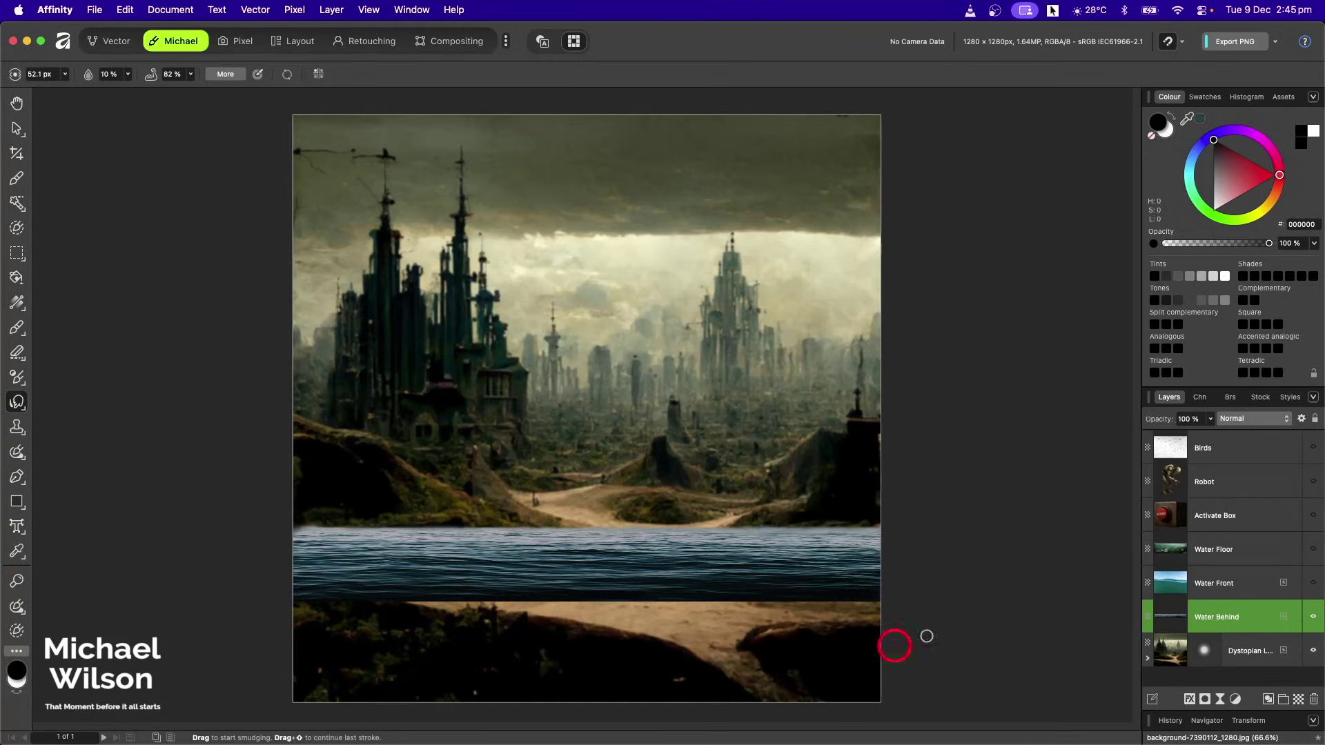
{"action": "left_click", "coordinate": [1222, 587]}
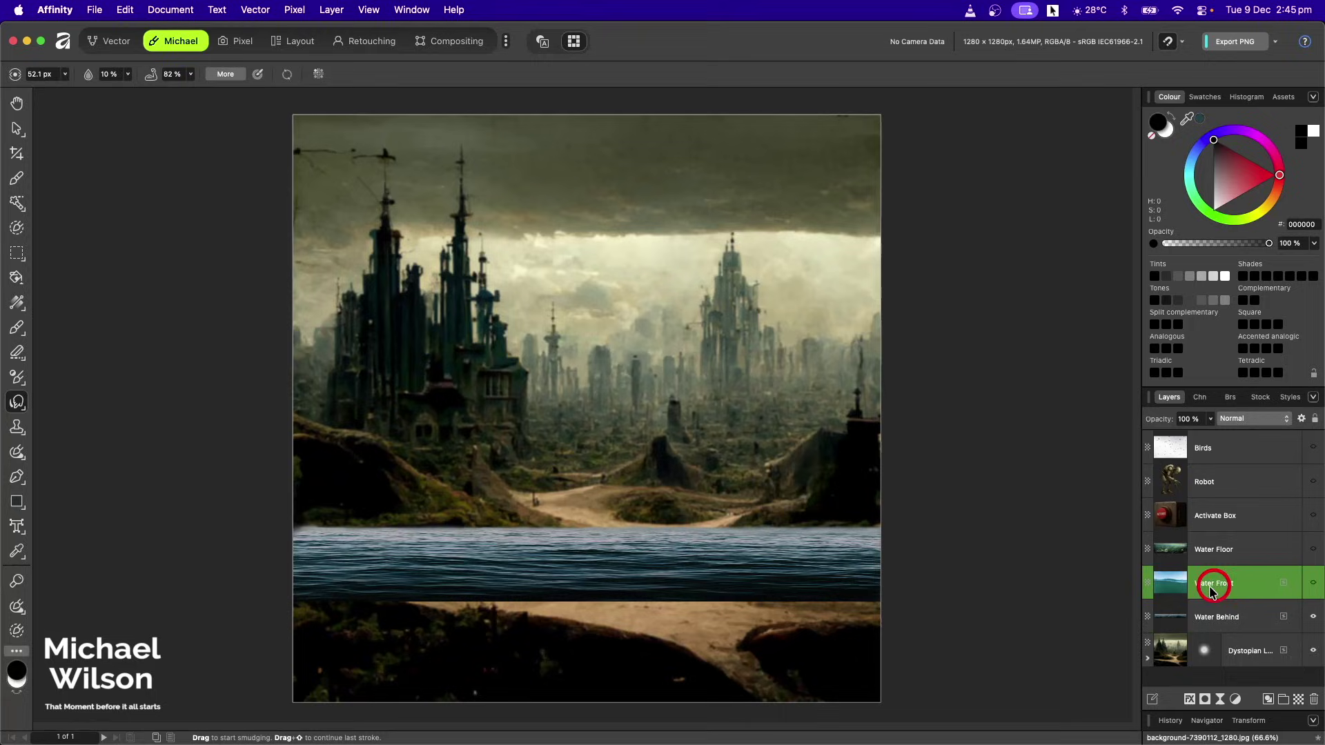
Show Water Front and delete its sky using a flood selection refined with a slight feather
{"action": "left_click", "coordinate": [1313, 583]}
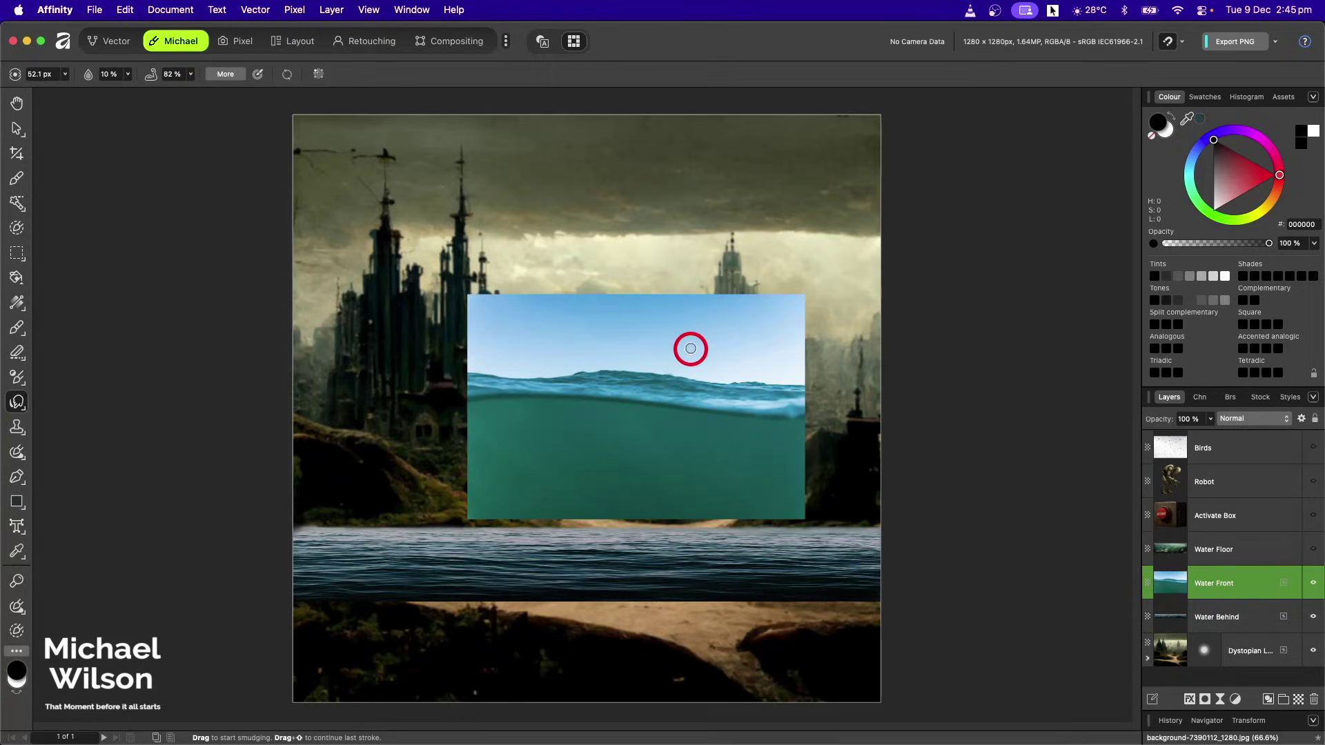
{"action": "left_click_drag", "start_coordinate": [19, 206], "coordinate": [88, 243]}
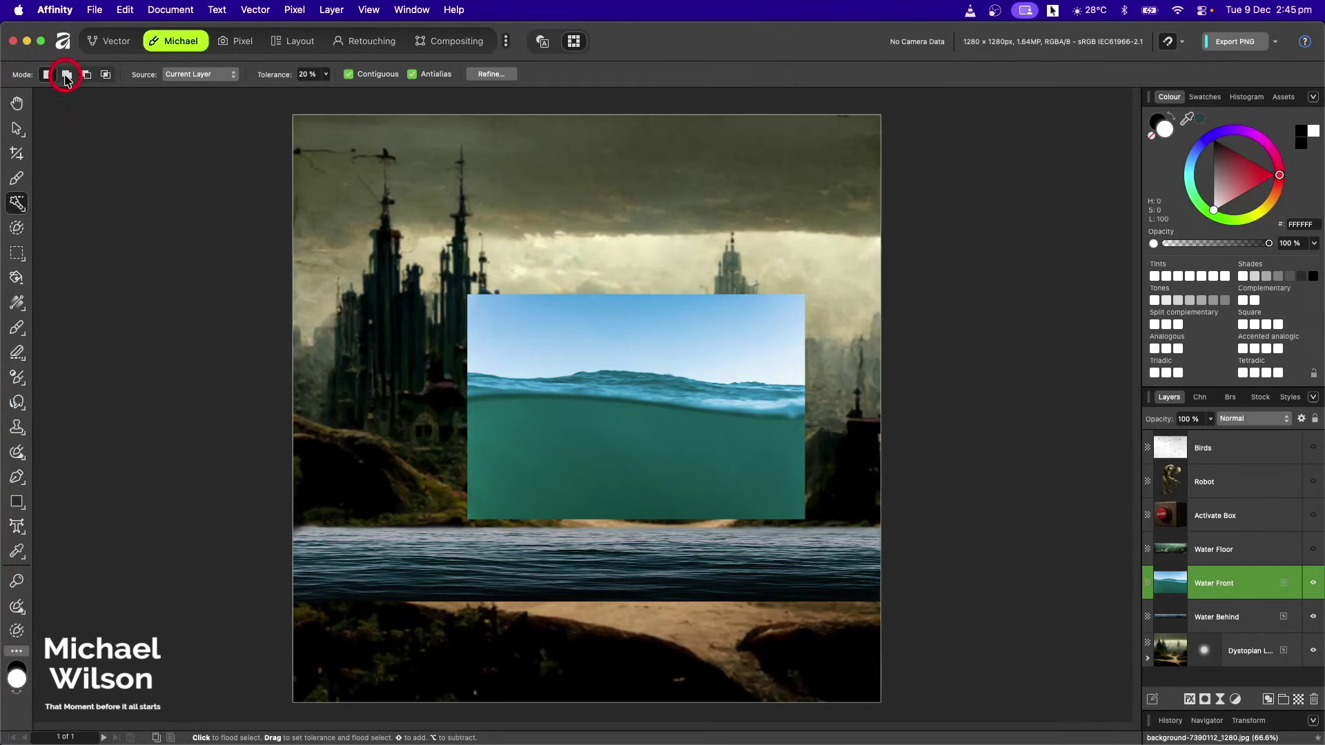
{"action": "mouse_move", "coordinate": [717, 330]}
{"action": "left_mouse_down"}
{"action": "mouse_move", "coordinate": [727, 313]}
{"action": "mouse_move", "coordinate": [692, 308]}
{"action": "mouse_move", "coordinate": [791, 358]}
{"action": "mouse_move", "coordinate": [488, 325]}
{"action": "mouse_move", "coordinate": [763, 314]}
{"action": "mouse_move", "coordinate": [494, 338]}
{"action": "mouse_move", "coordinate": [713, 296]}
{"action": "mouse_move", "coordinate": [657, 332]}
{"action": "mouse_move", "coordinate": [706, 333]}
{"action": "left_mouse_up"}
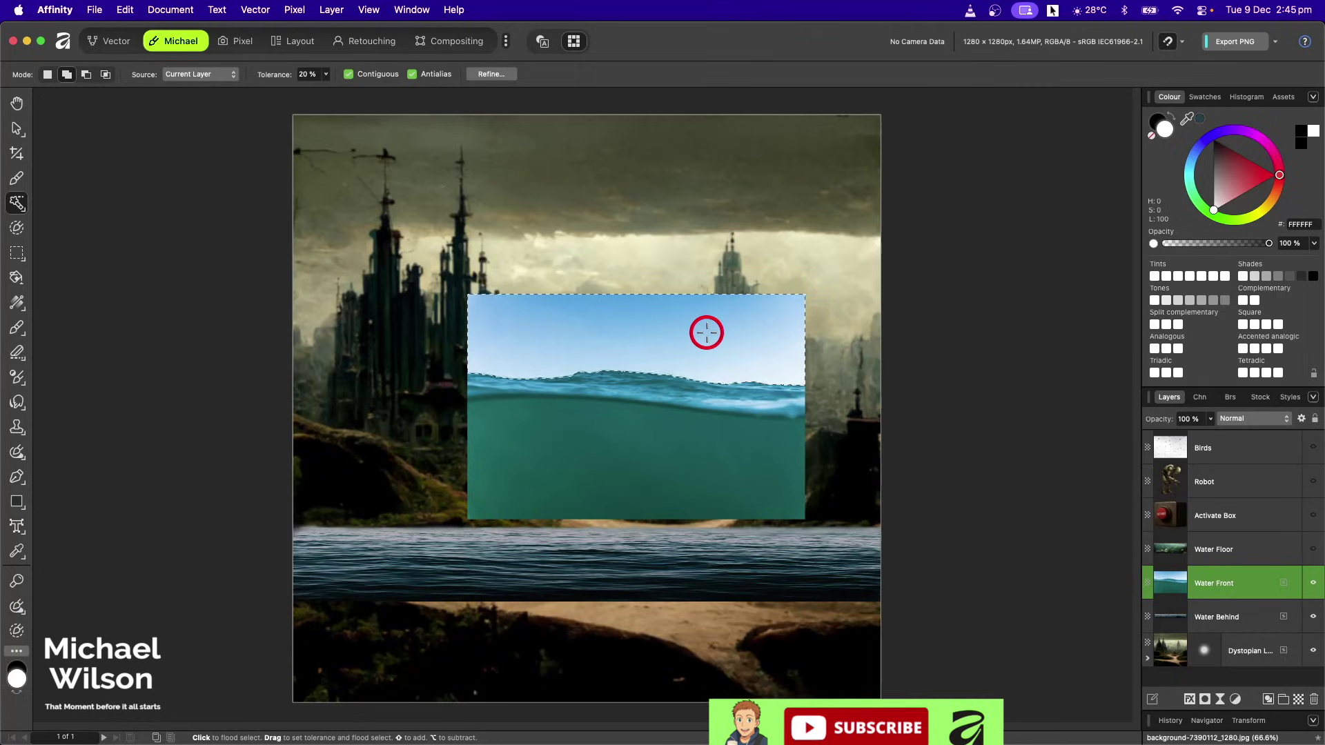
{"action": "left_click", "coordinate": [498, 75]}
{"action": "left_click_drag", "start_coordinate": [907, 540], "coordinate": [937, 543]}
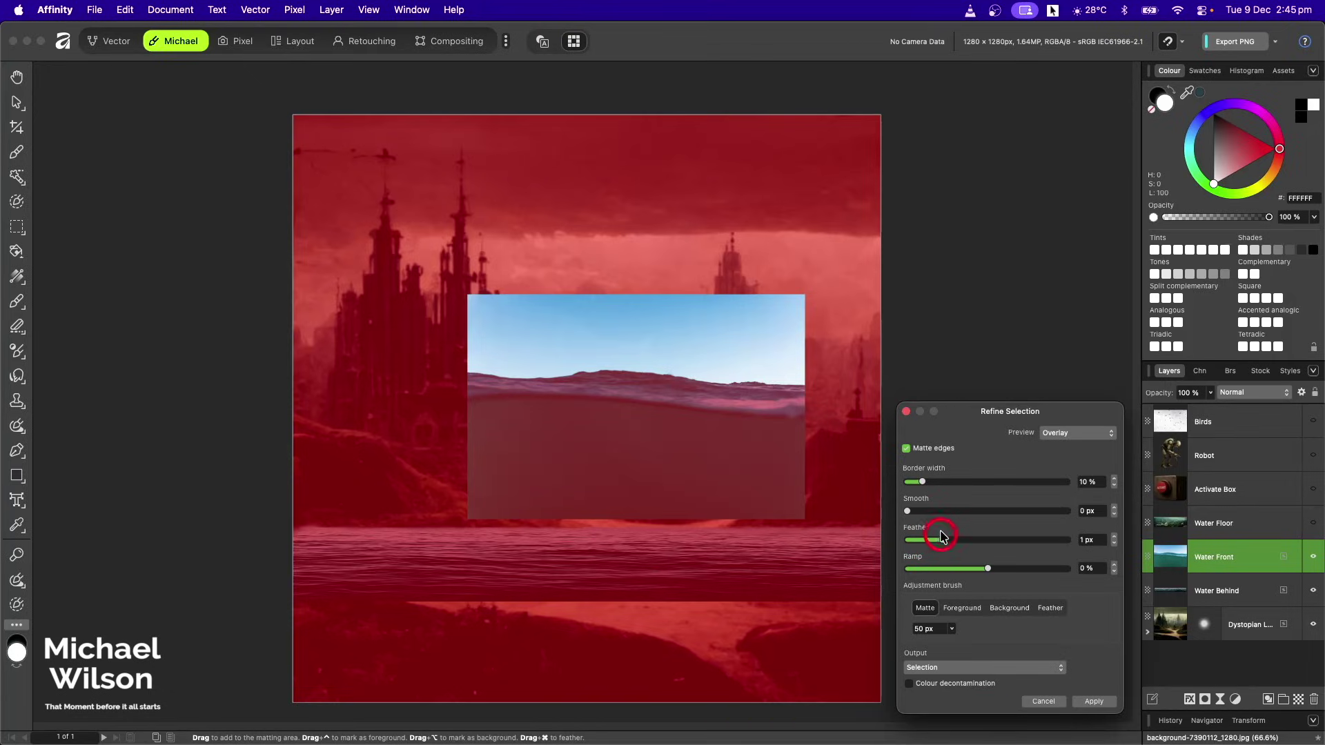
{"action": "left_click", "coordinate": [1096, 702]}
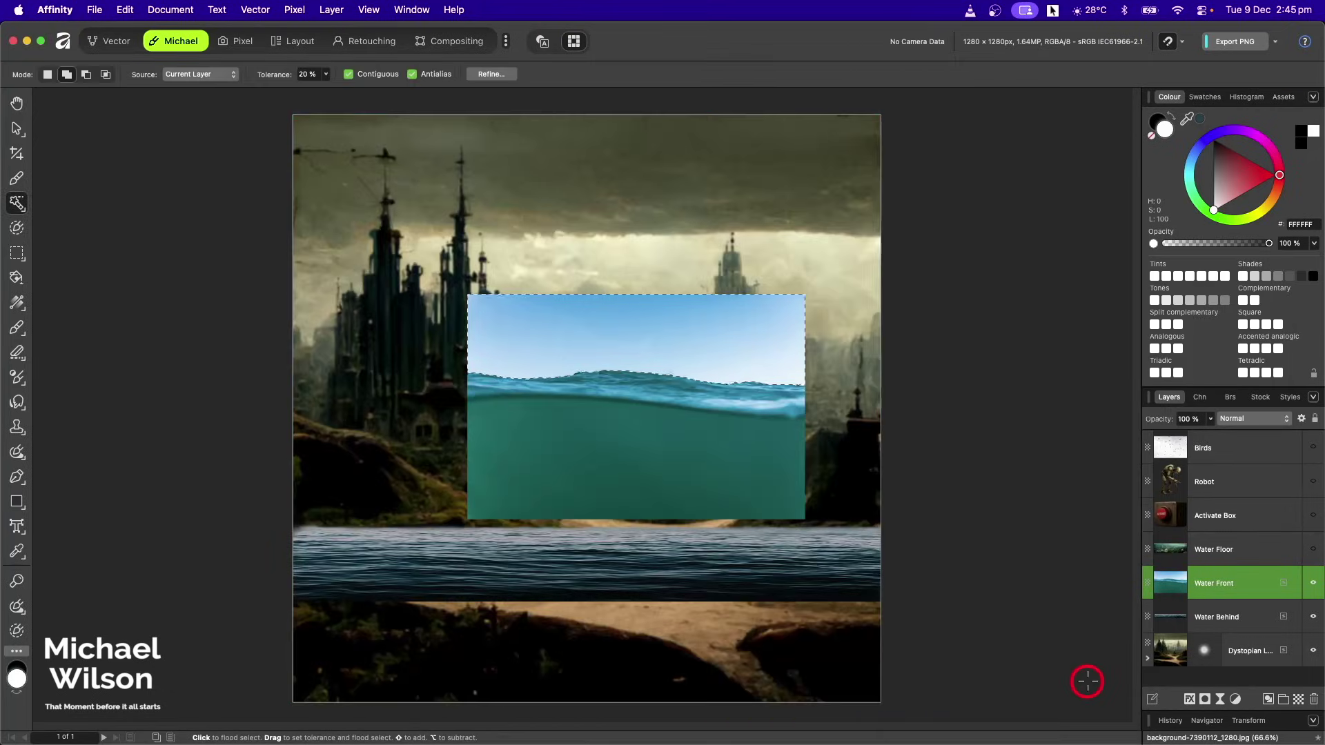
{"action": "key", "text": "Delete"}
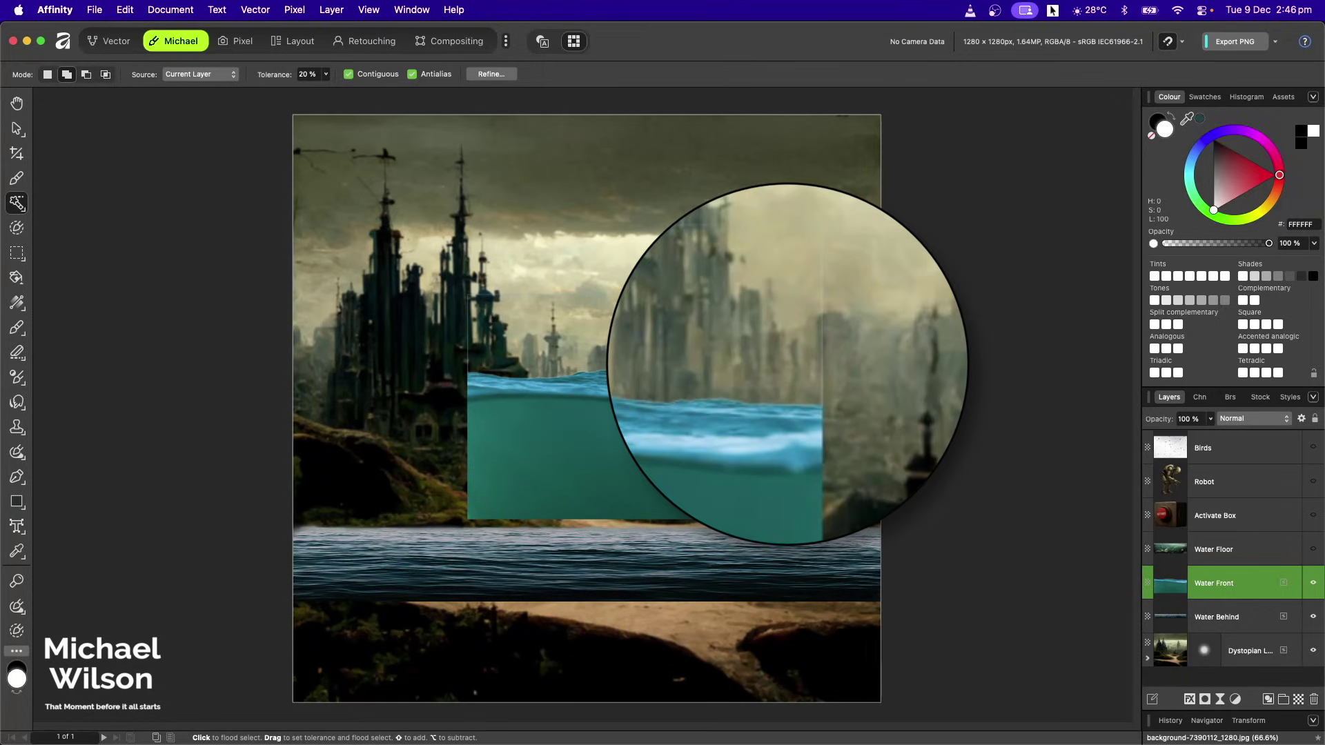
{"action": "left_click", "coordinate": [16, 353]}
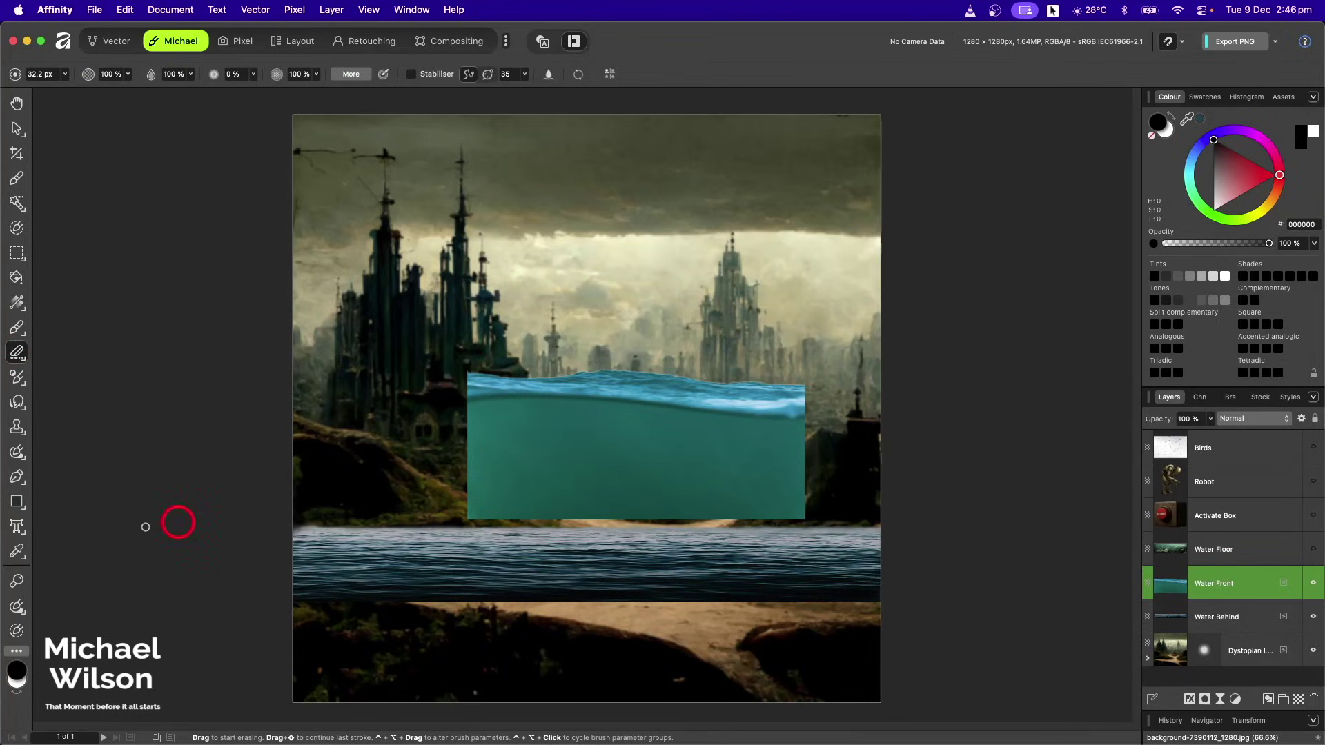
{"action": "left_click", "coordinate": [16, 402]}
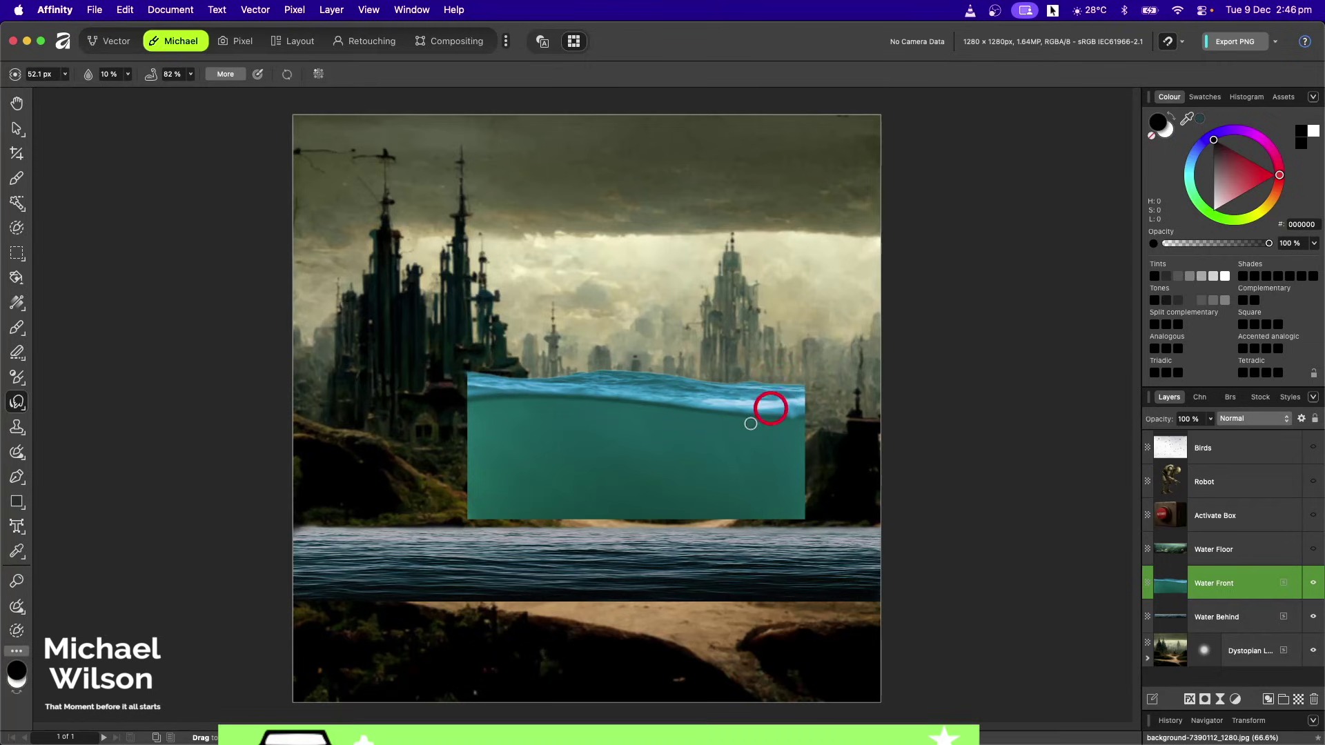
Stretch Water Front to the full canvas width and position it across the lower scene
{"action": "left_click", "coordinate": [18, 130]}
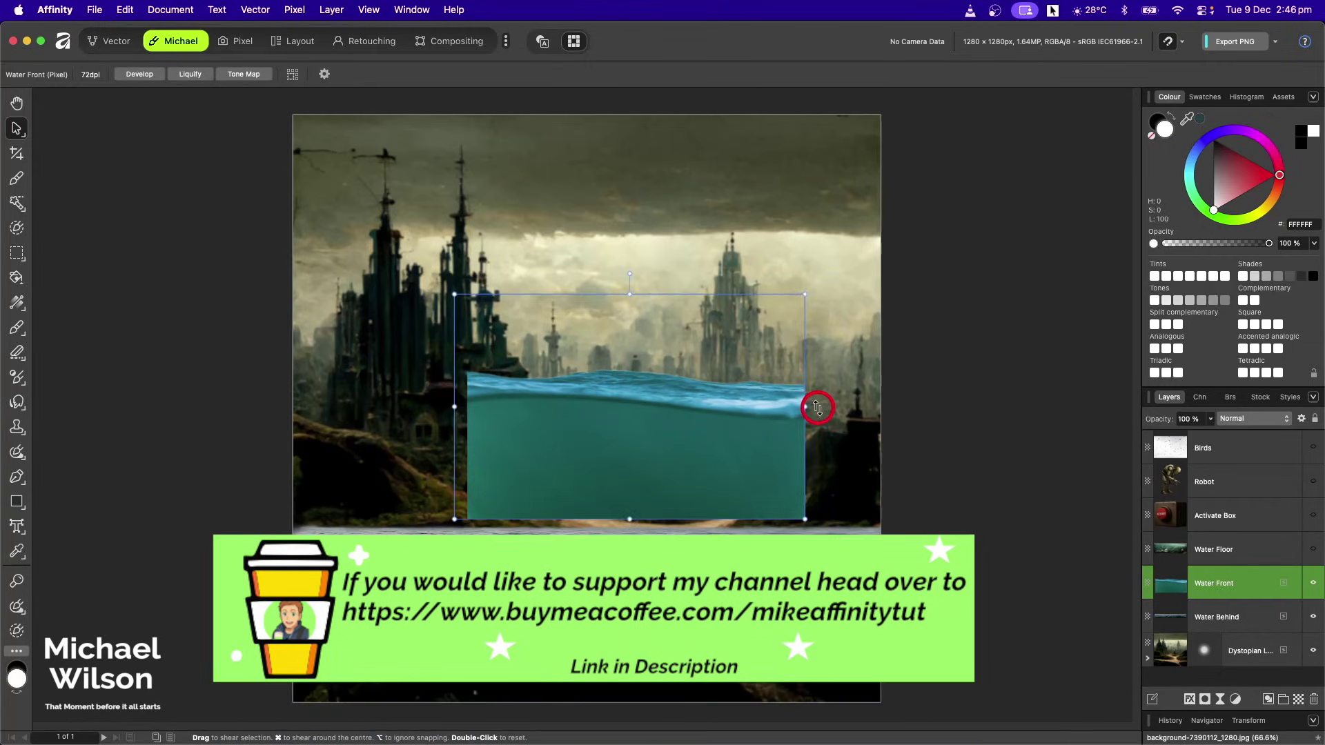
{"action": "left_click_drag", "start_coordinate": [804, 406], "coordinate": [876, 407]}
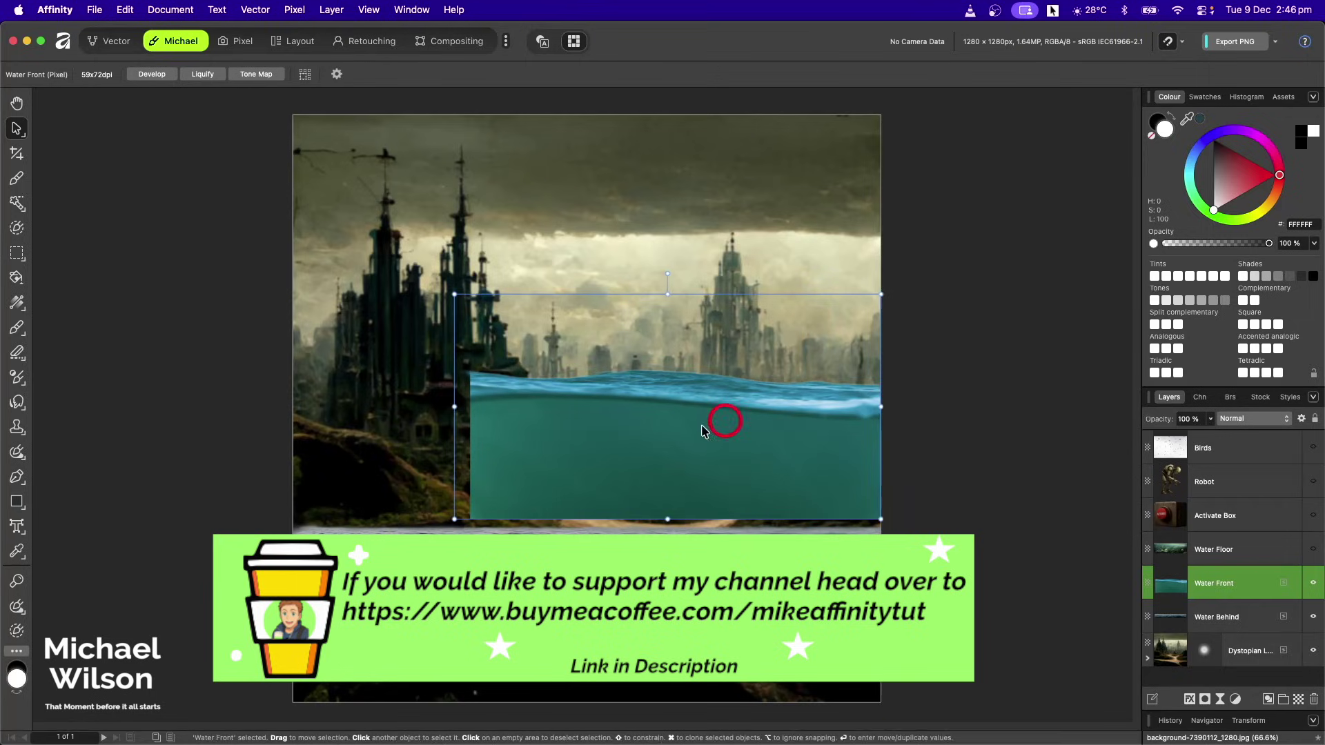
{"action": "left_click_drag", "start_coordinate": [452, 406], "coordinate": [293, 408]}
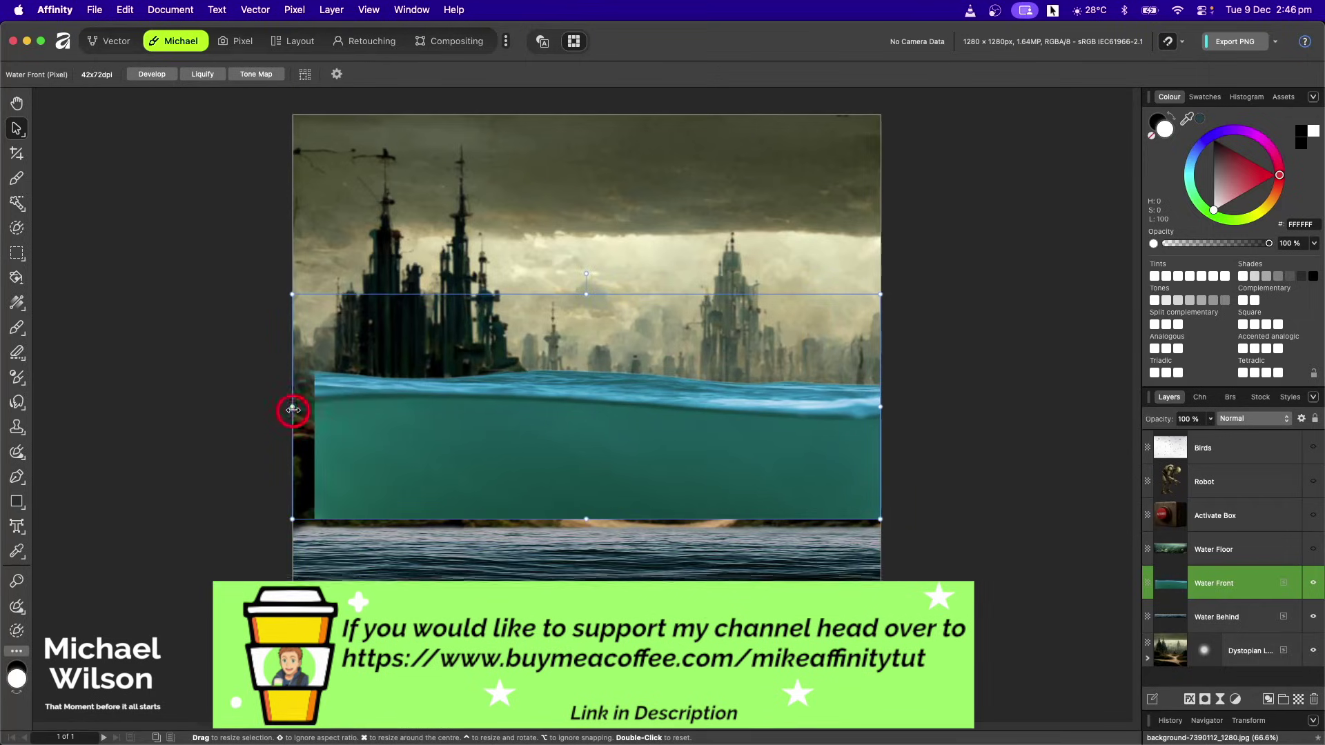
{"action": "left_click_drag", "start_coordinate": [586, 295], "coordinate": [589, 352]}
{"action": "left_click_drag", "start_coordinate": [686, 387], "coordinate": [671, 547]}
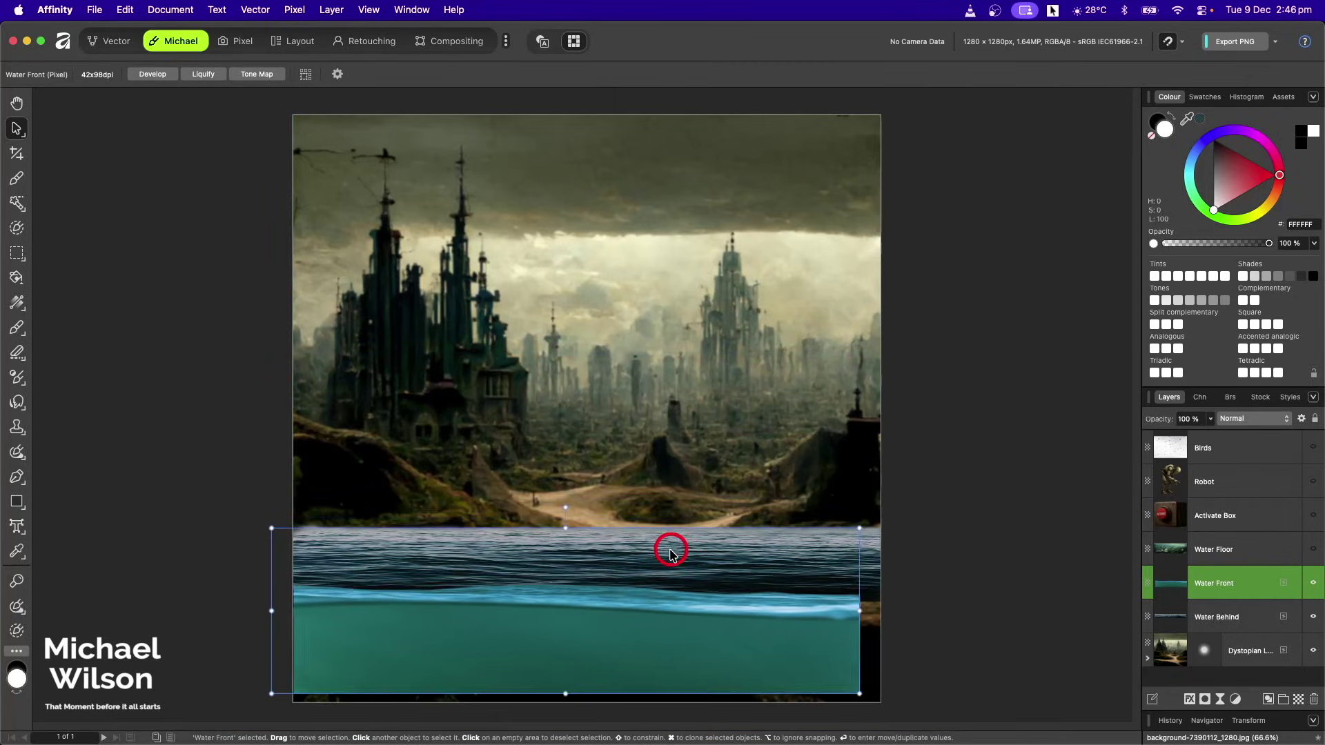
{"action": "left_click_drag", "start_coordinate": [861, 614], "coordinate": [880, 620]}
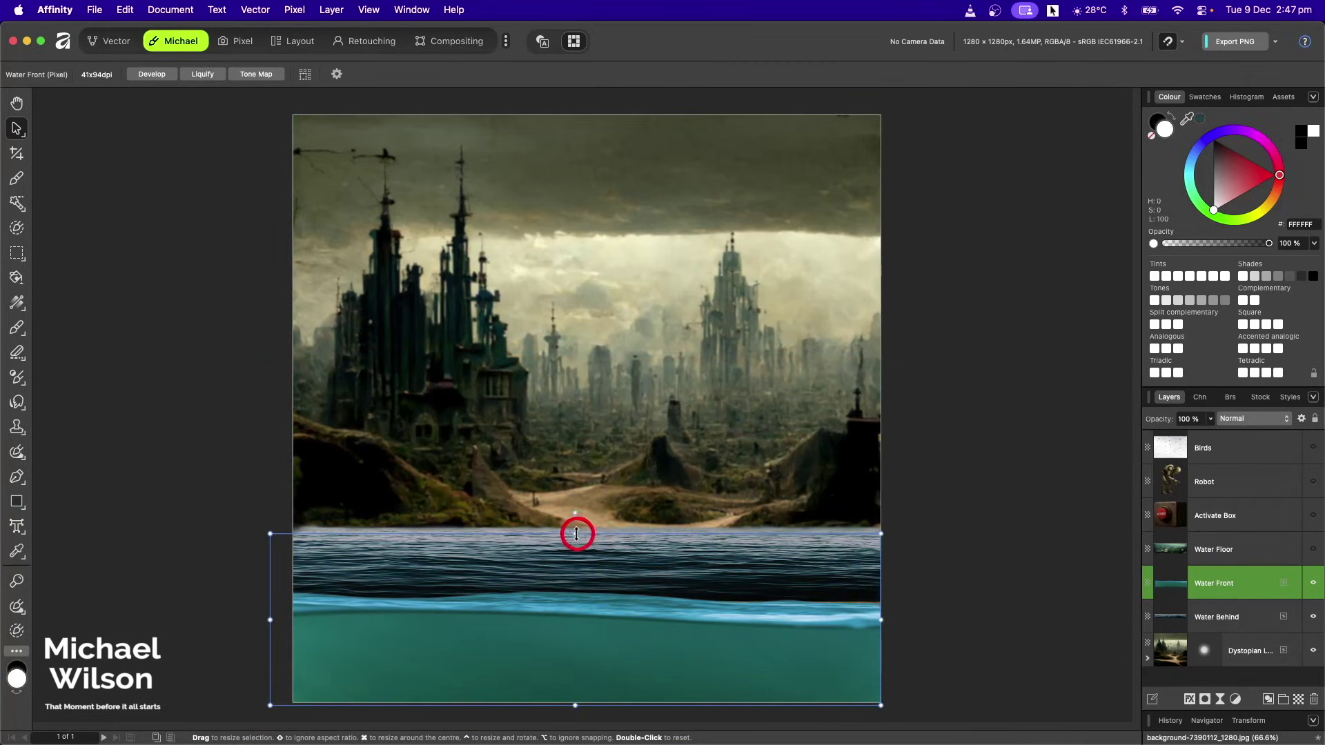
{"action": "left_click_drag", "start_coordinate": [576, 533], "coordinate": [577, 489]}
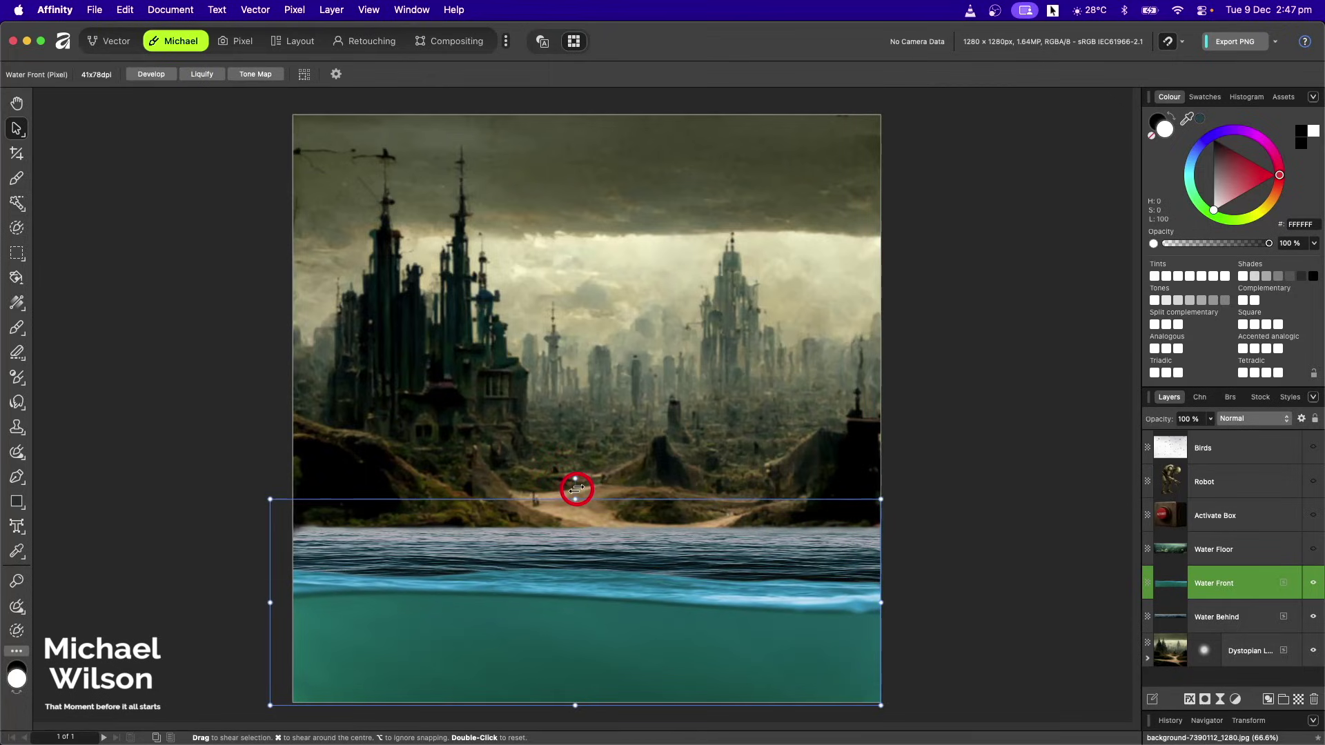
Reselect Water Front in the Layers panel and open the Adjustments list
{"action": "left_click", "coordinate": [893, 535]}
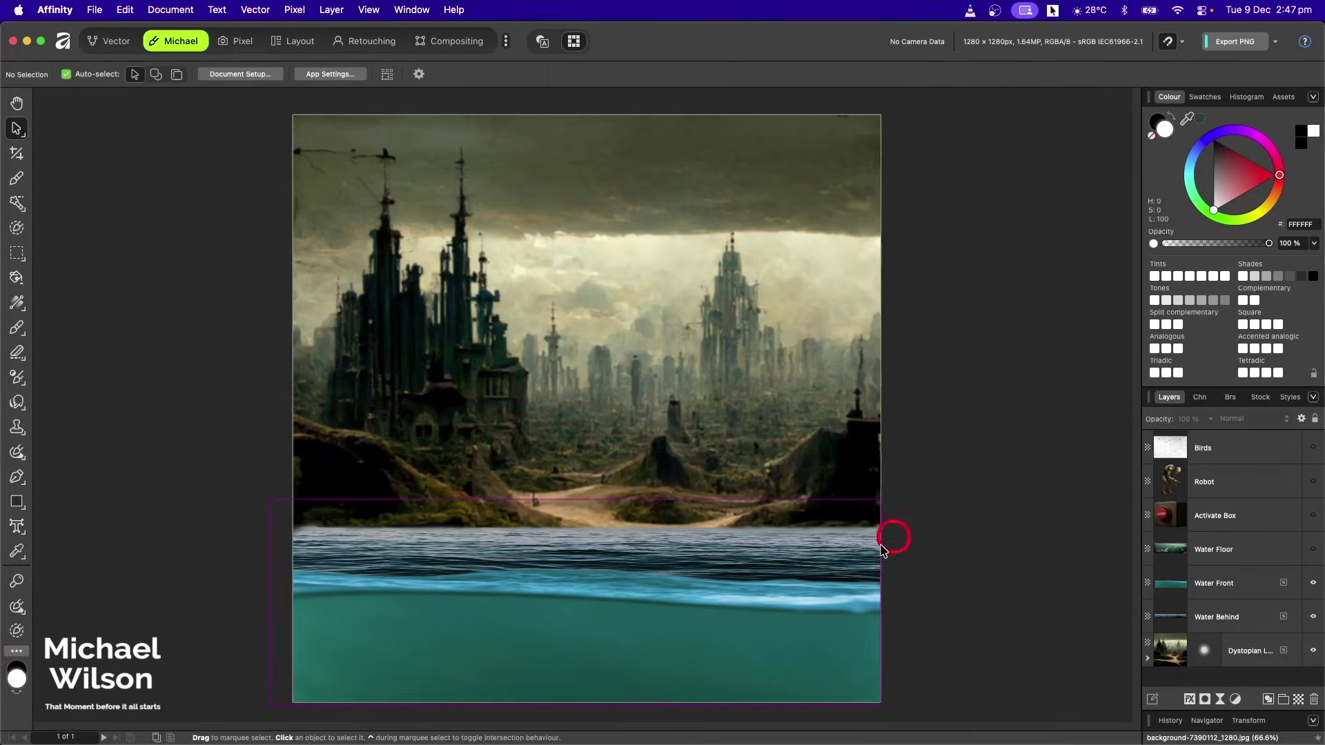
{"action": "left_click", "coordinate": [1213, 595]}
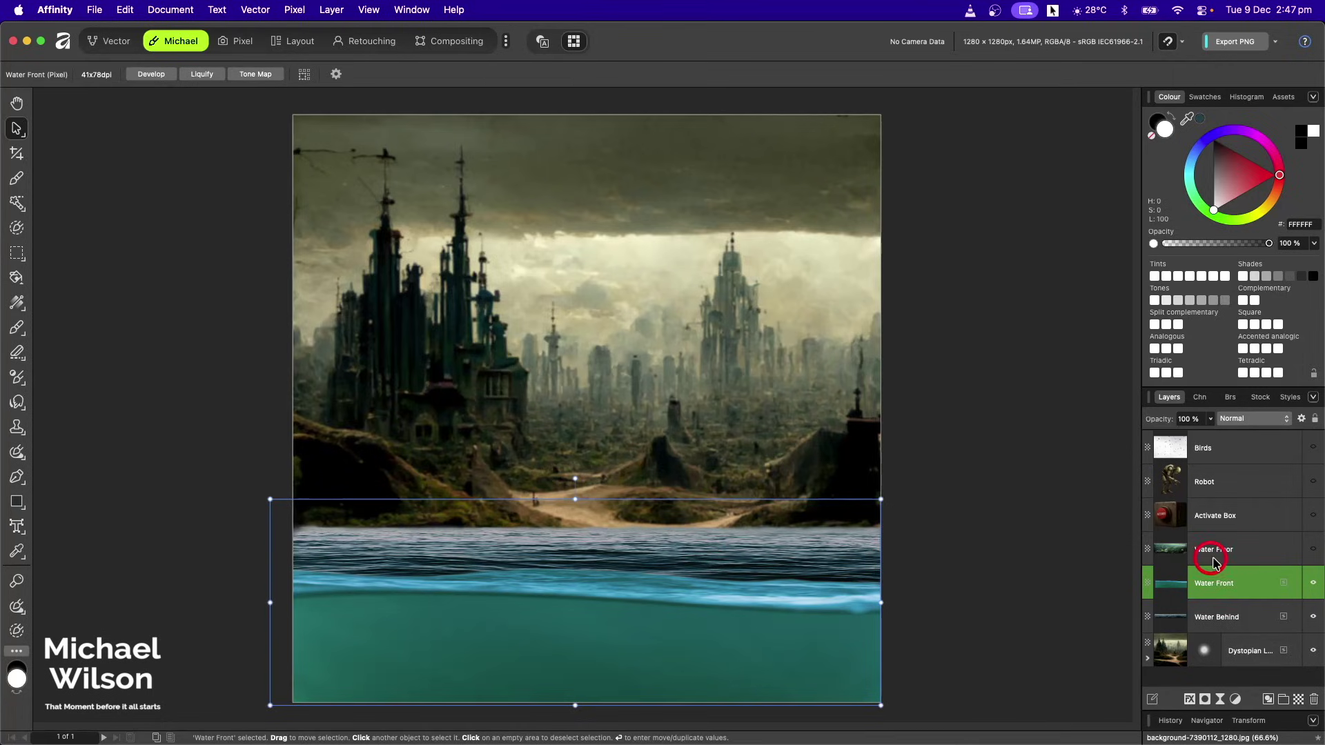
{"action": "left_click", "coordinate": [1236, 699]}
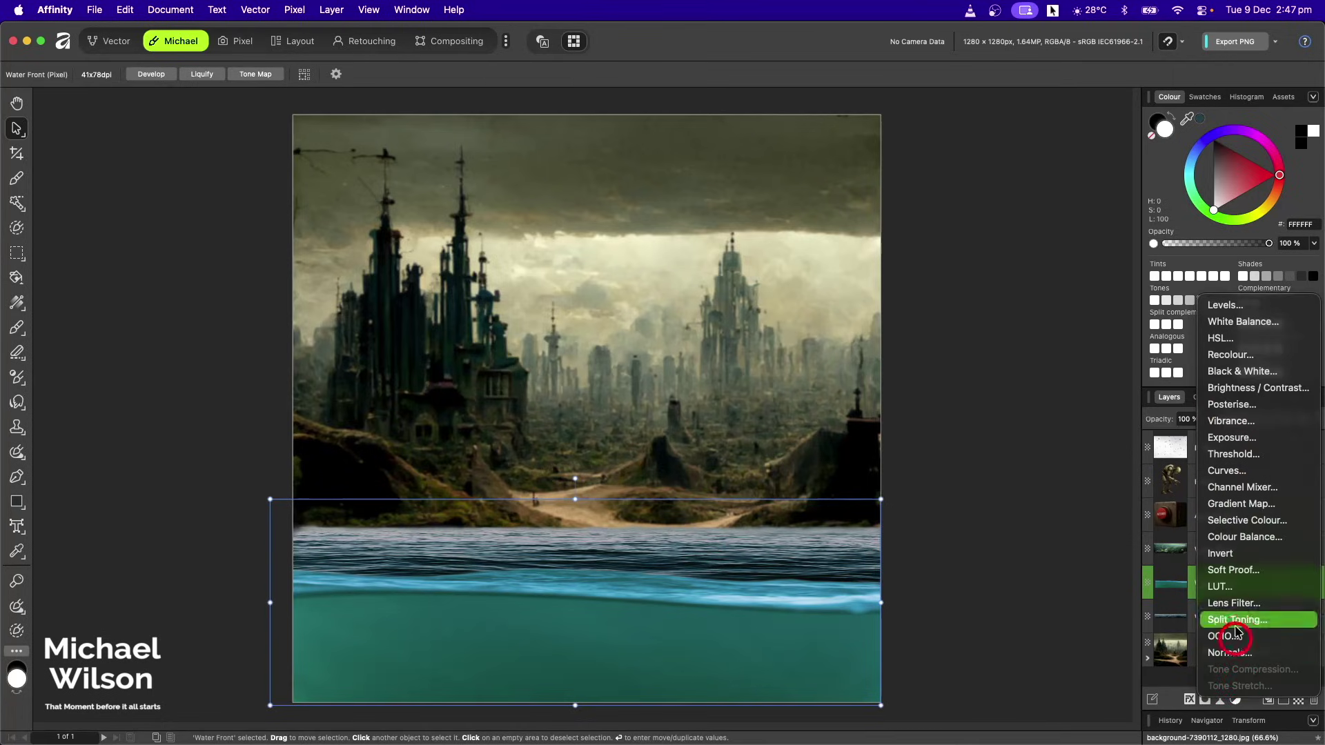
Add a Recolour adjustment nested inside the Water Front layer
{"action": "left_click", "coordinate": [1232, 355]}
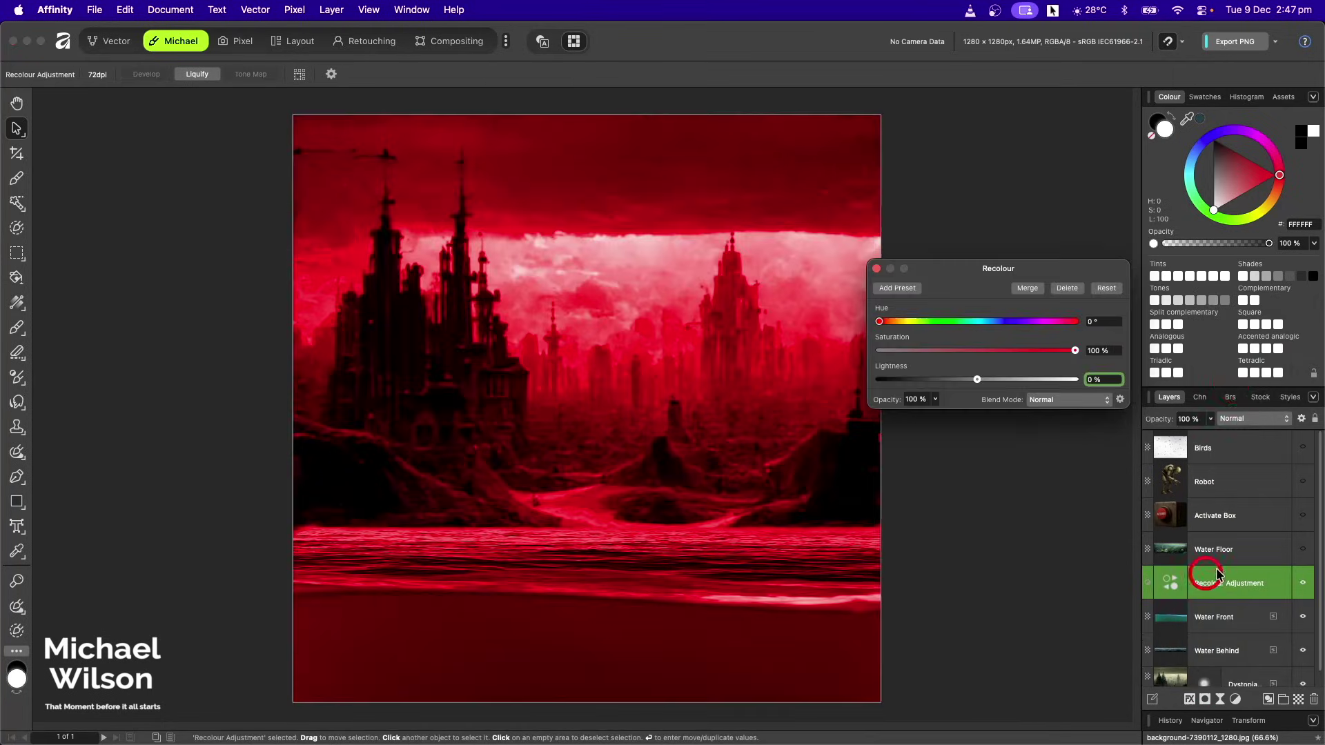
{"action": "left_click_drag", "start_coordinate": [1207, 574], "coordinate": [1175, 597]}
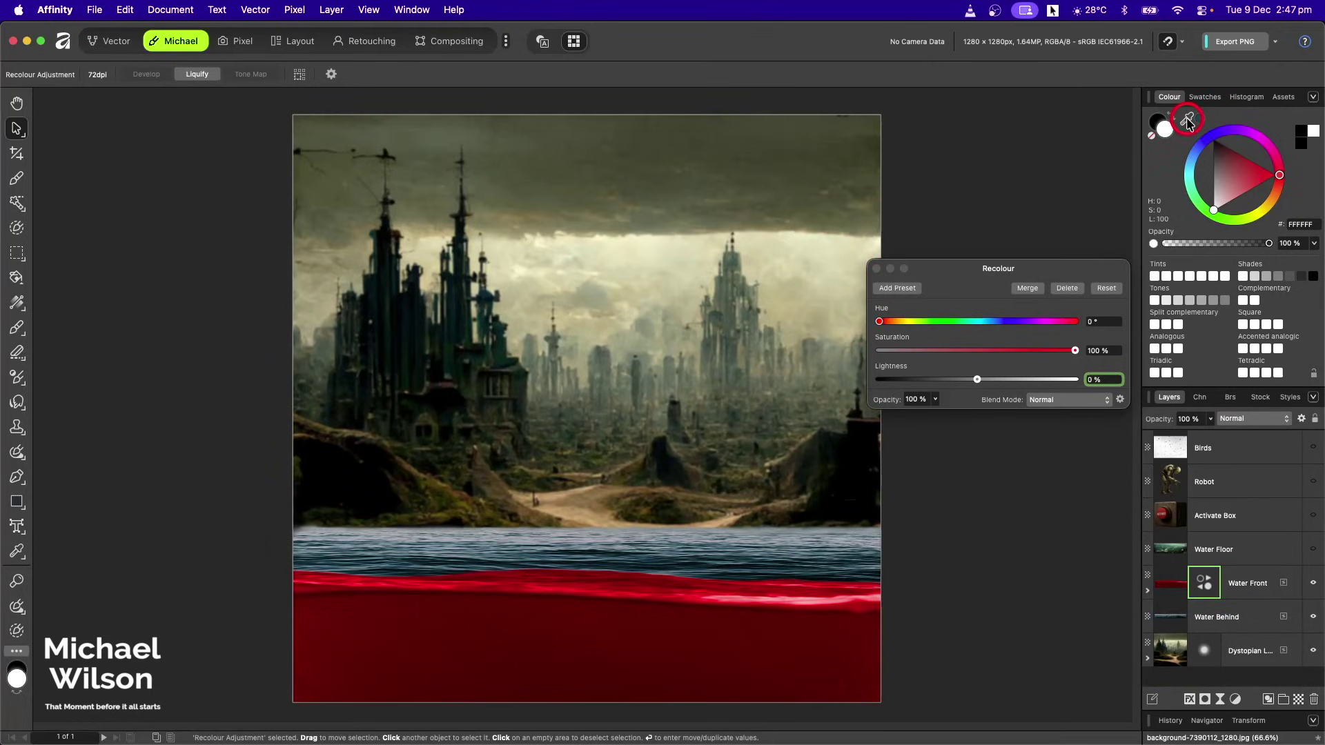
{"action": "left_click_drag", "start_coordinate": [1187, 121], "coordinate": [762, 556]}
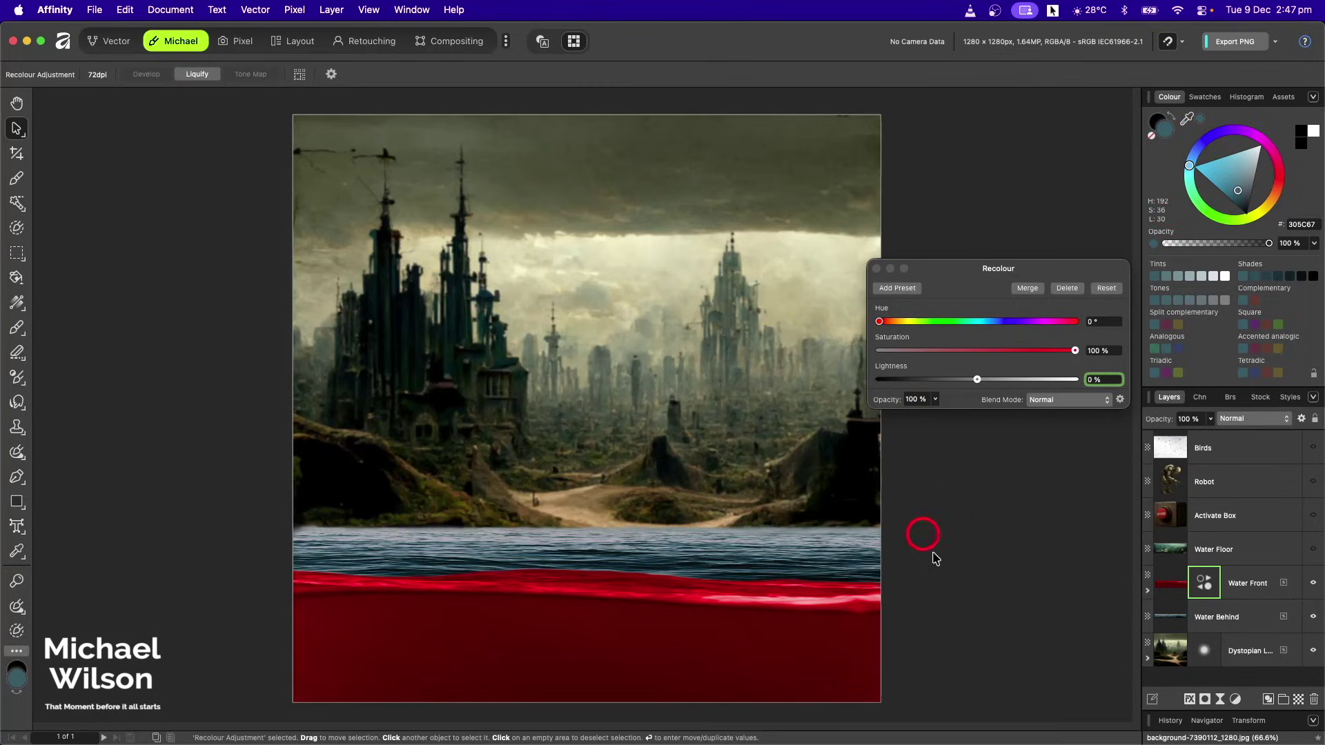
Set the Recolour to Hue 195°, Saturation 42% and Lightness -32%
{"action": "left_click", "coordinate": [1201, 587]}
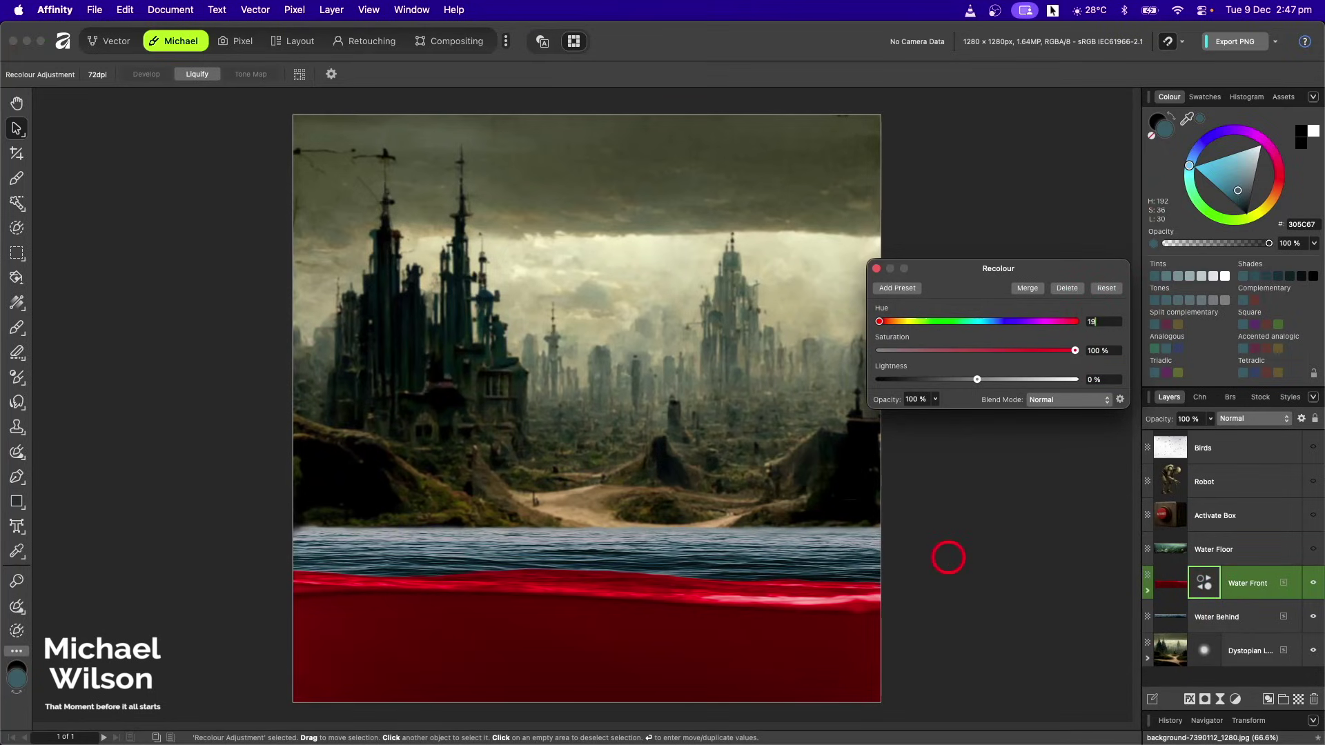
{"action": "key", "text": "Return"}
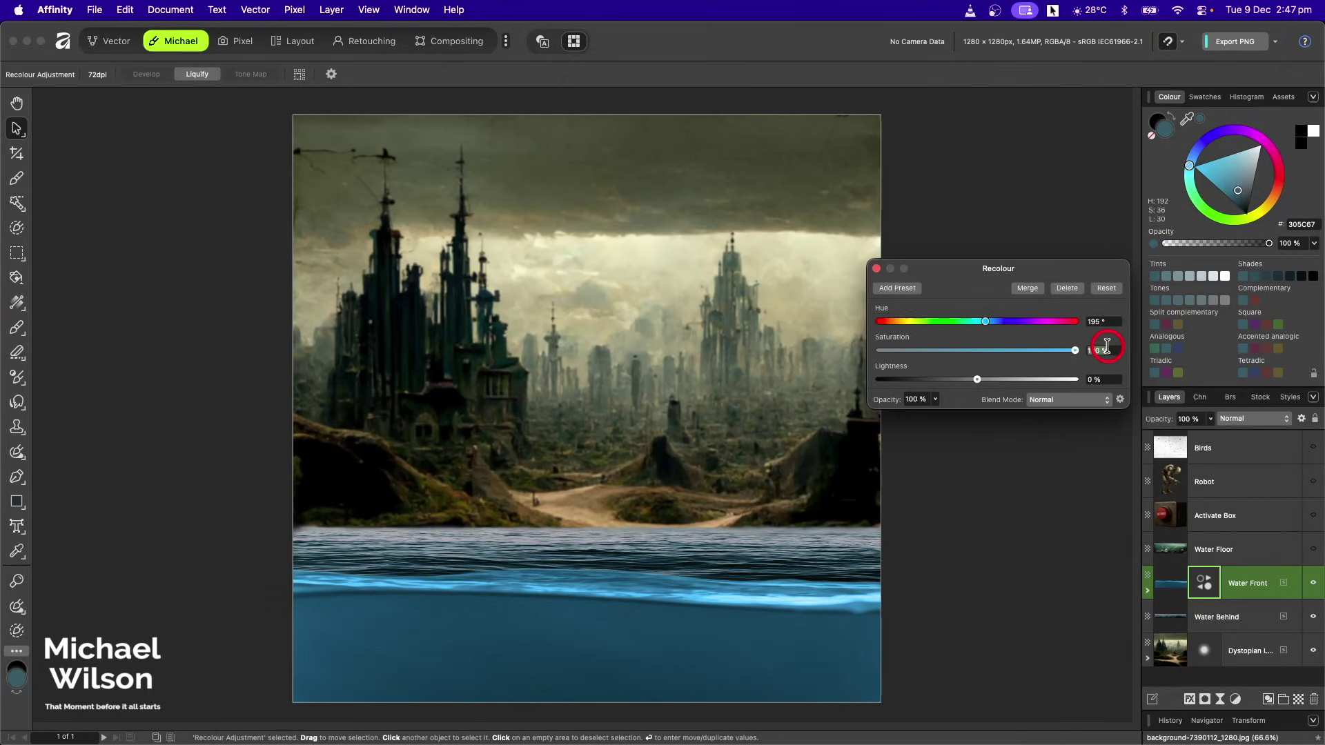
{"action": "left_click", "coordinate": [1104, 350]}
{"action": "type", "text": "42"}
{"action": "key", "text": "Return"}
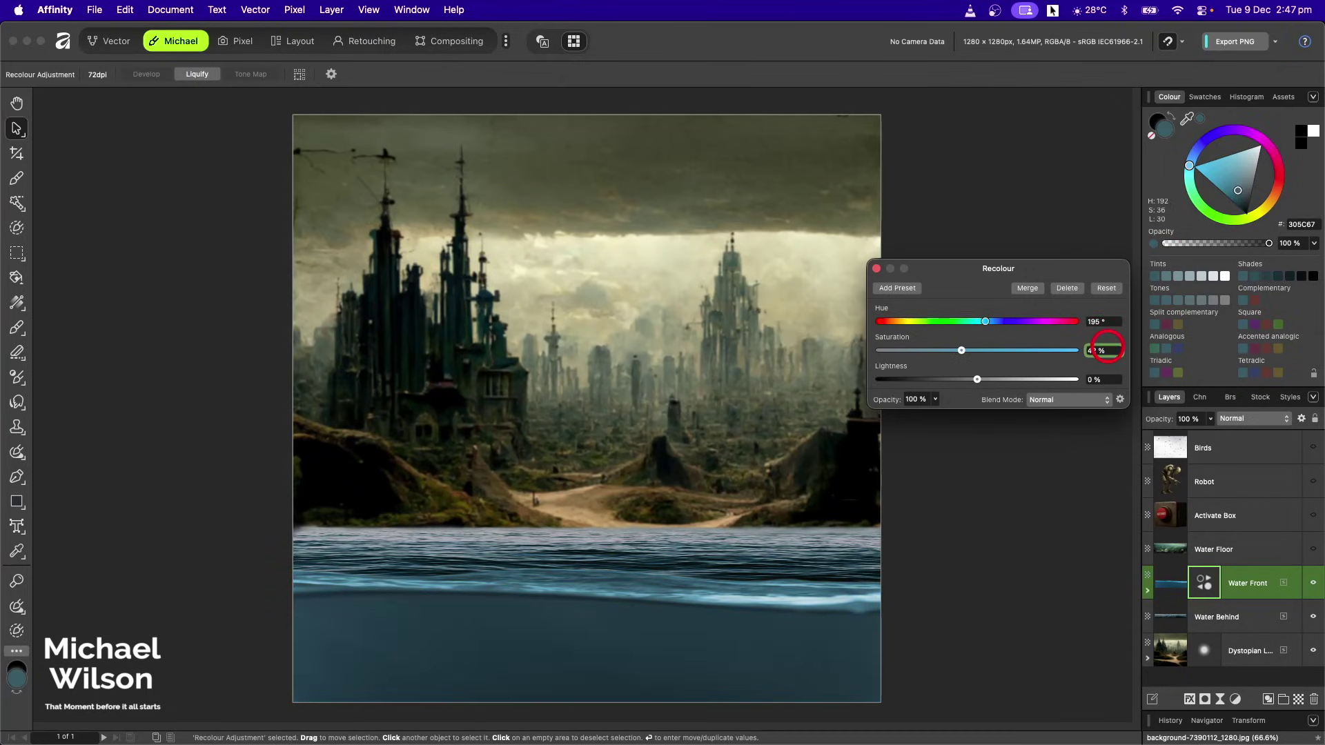
{"action": "left_click", "coordinate": [1097, 379]}
{"action": "key", "text": "Return"}
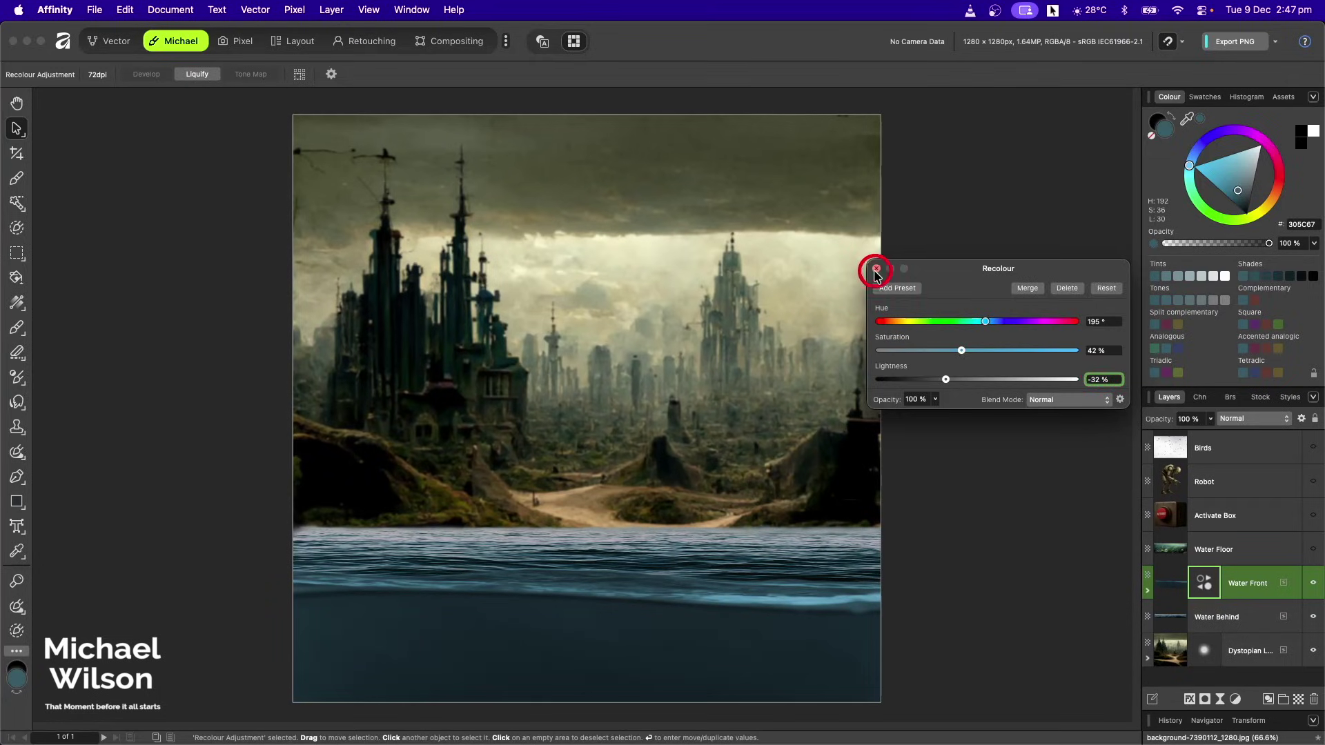
{"action": "left_click", "coordinate": [876, 270]}
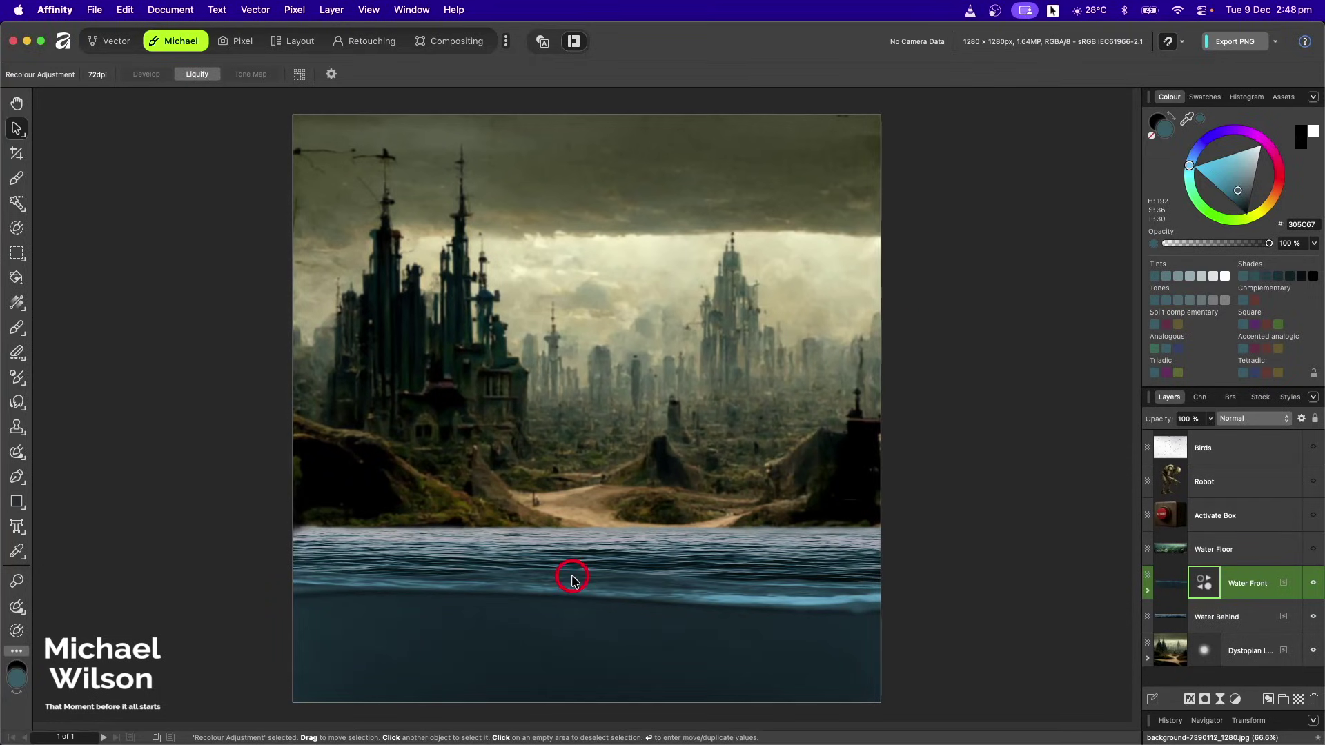
Show the Water Floor seabed layer and flip it horizontally via Layer > Arrange
{"action": "left_click", "coordinate": [1178, 591]}
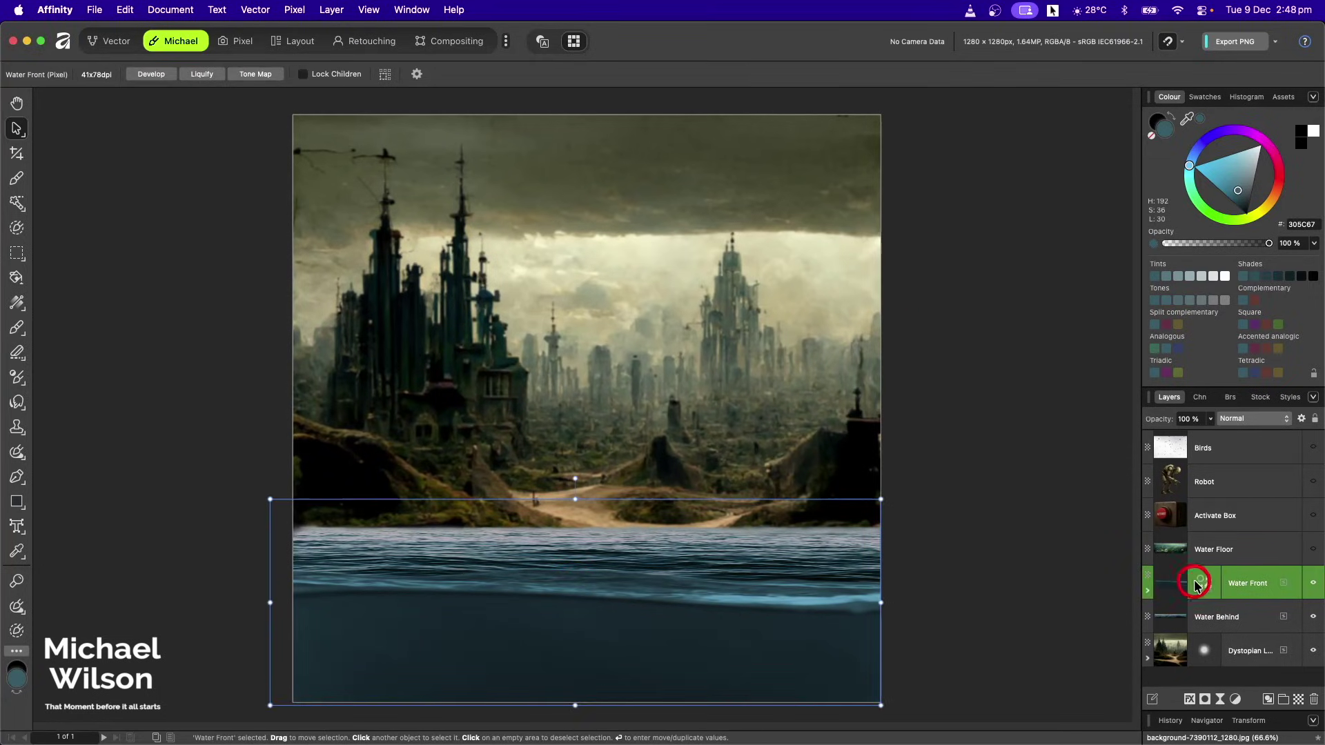
{"action": "left_click_drag", "start_coordinate": [1203, 585], "coordinate": [1238, 464]}
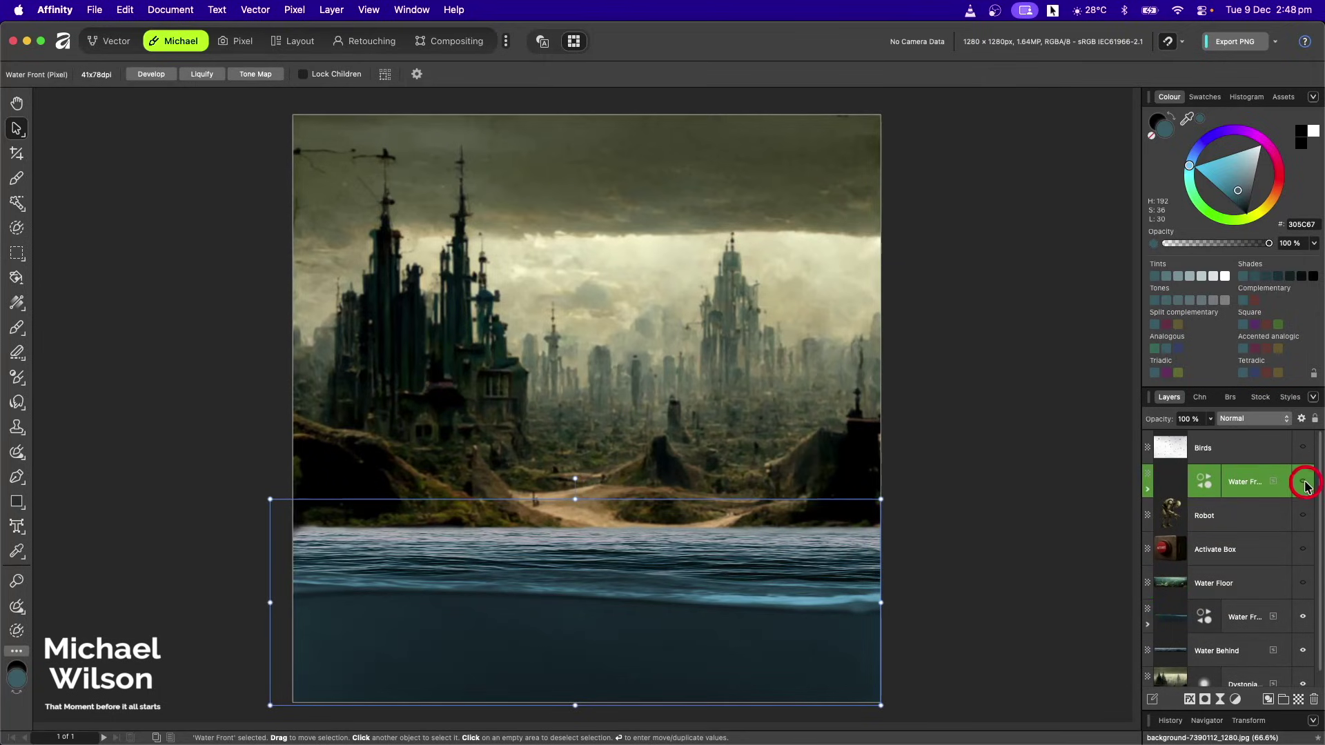
{"action": "left_click", "coordinate": [1303, 585]}
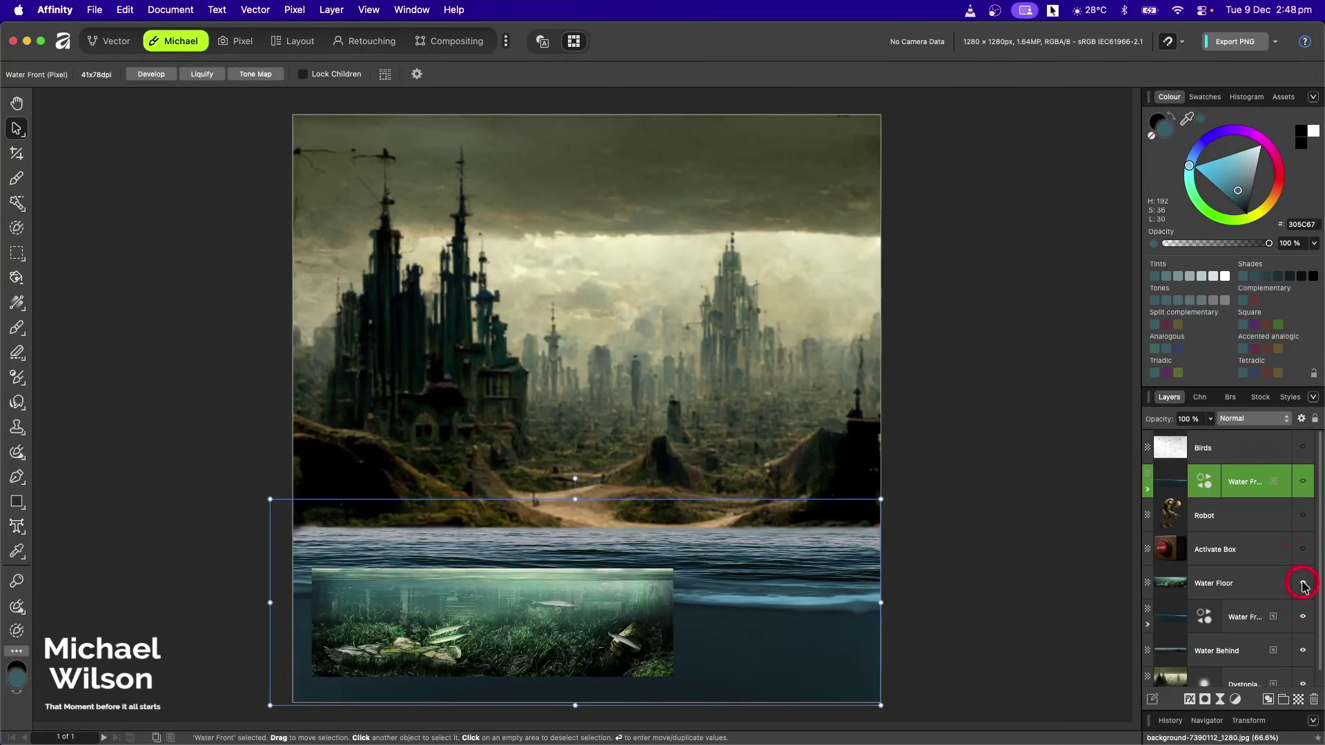
{"action": "left_click", "coordinate": [1233, 587]}
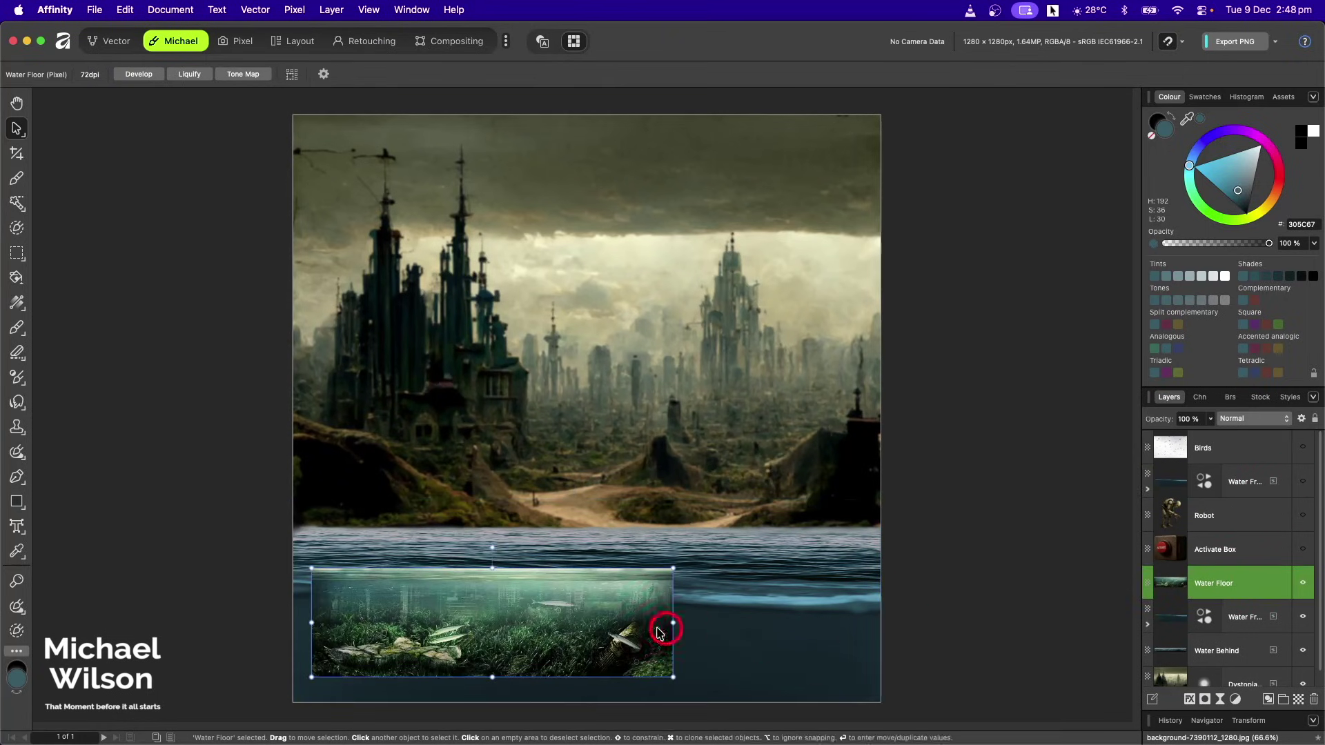
{"action": "left_click", "coordinate": [337, 10]}
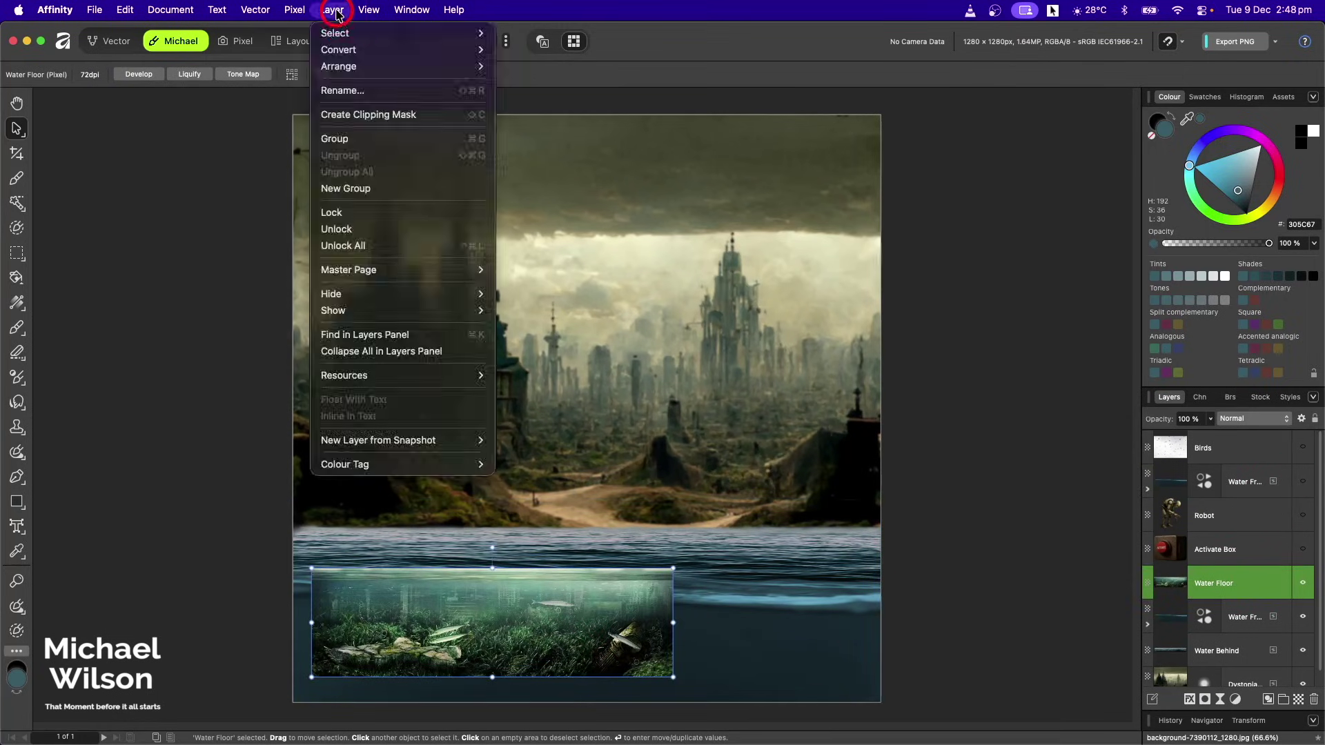
{"action": "mouse_move", "coordinate": [355, 69]}
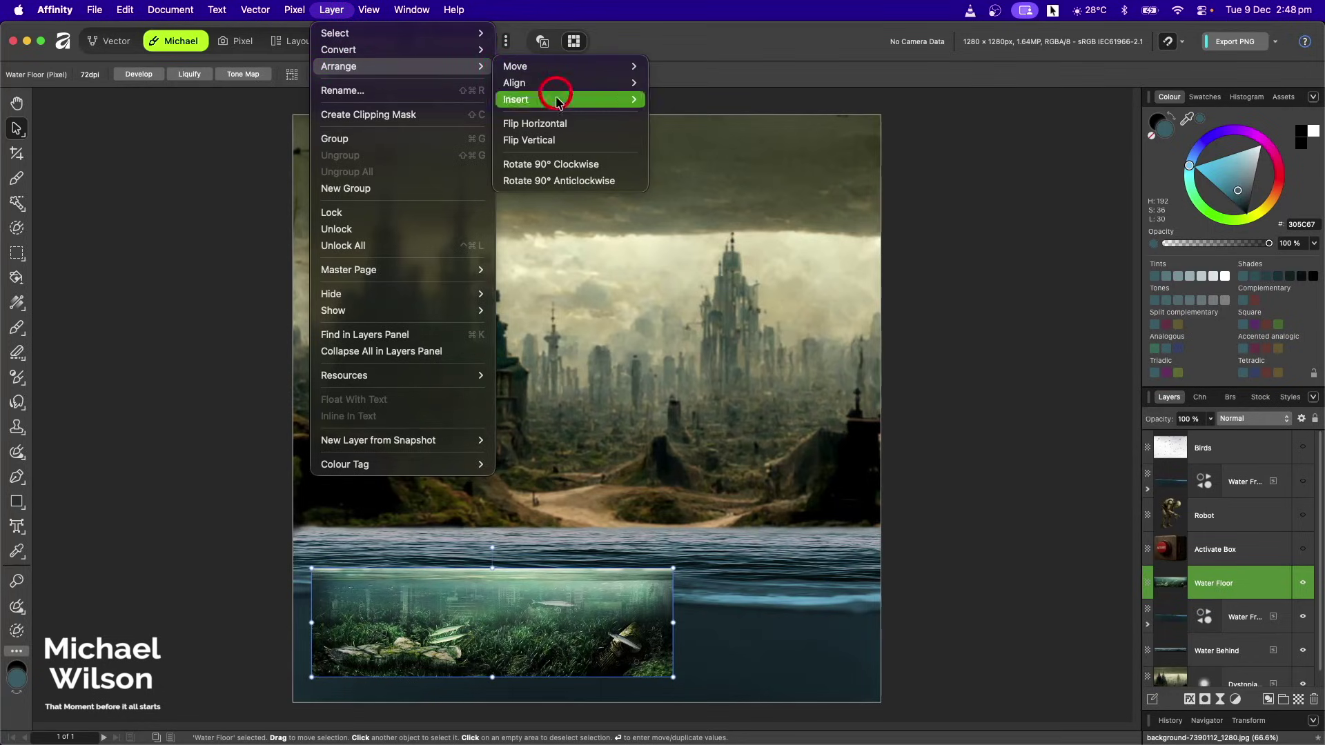
{"action": "left_click", "coordinate": [558, 124]}
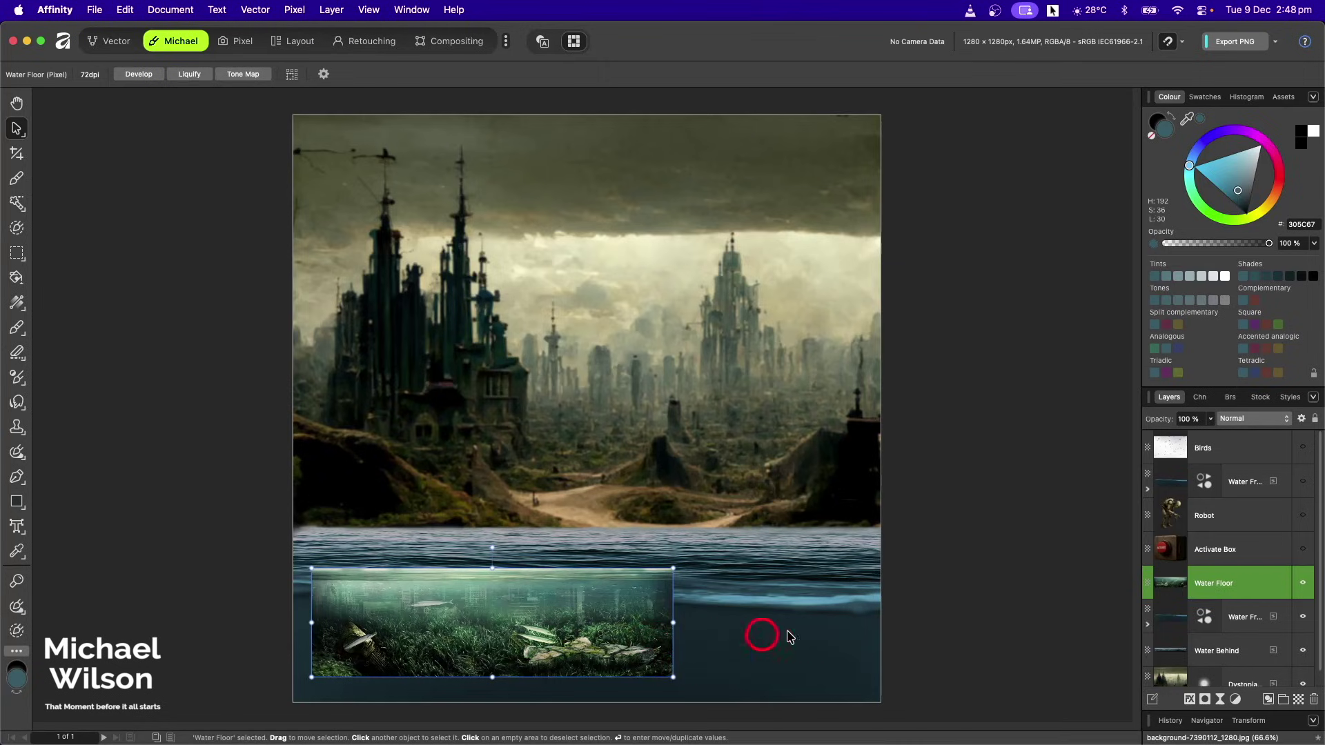
Stretch the seabed to the full canvas width and position it beneath the waves
{"action": "left_click_drag", "start_coordinate": [673, 623], "coordinate": [878, 621]}
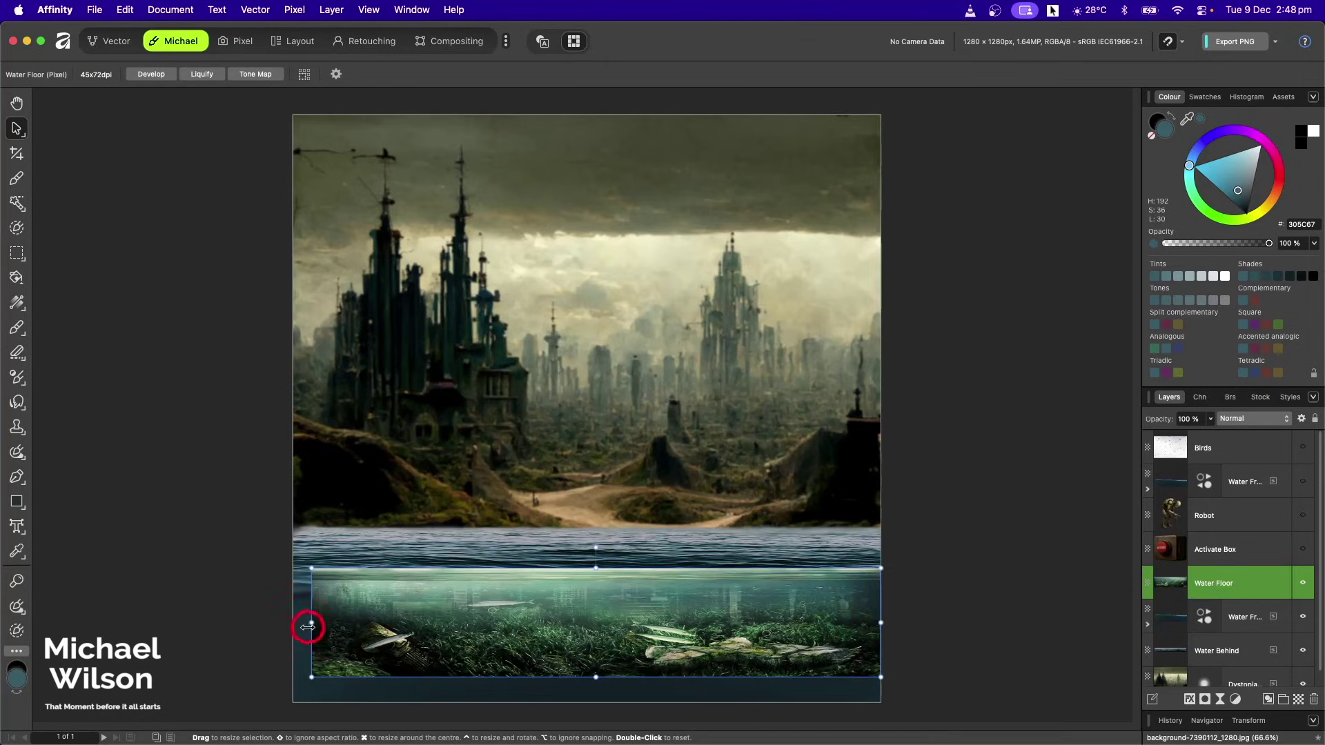
{"action": "left_click_drag", "start_coordinate": [311, 623], "coordinate": [294, 624]}
{"action": "left_click_drag", "start_coordinate": [668, 591], "coordinate": [665, 635]}
{"action": "left_click_drag", "start_coordinate": [587, 603], "coordinate": [587, 583]}
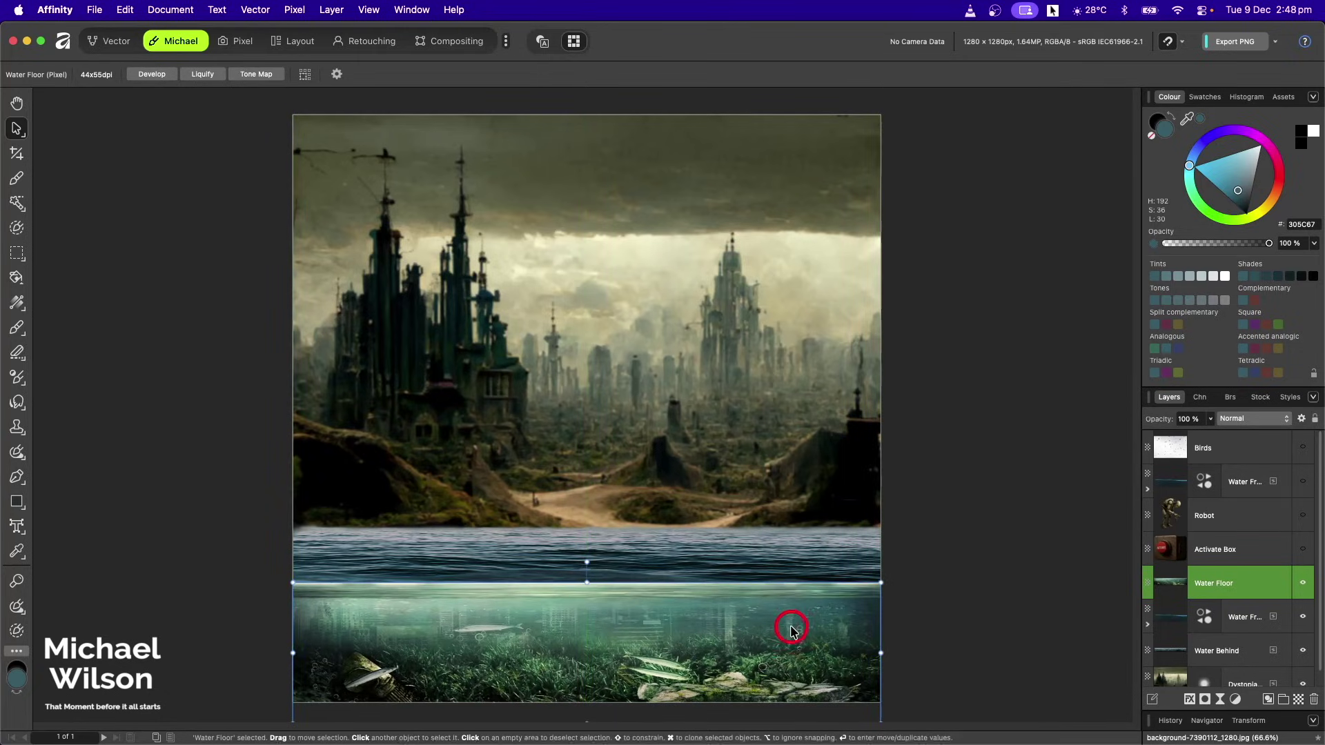
{"action": "left_click_drag", "start_coordinate": [792, 621], "coordinate": [792, 610]}
{"action": "key", "text": "super+d"}
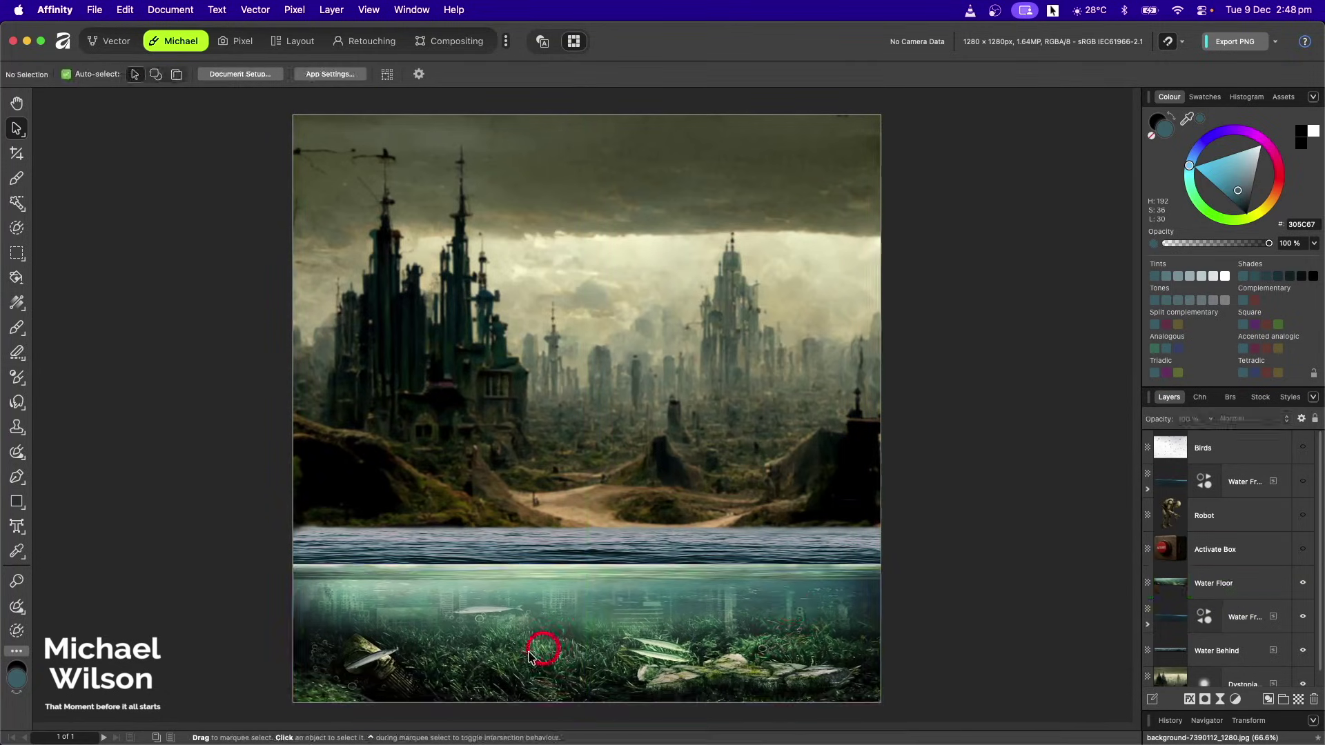
Mask Water Floor with a vertical gradient fading the seabed downward, then show the Robot layer
{"action": "left_click", "coordinate": [1234, 591]}
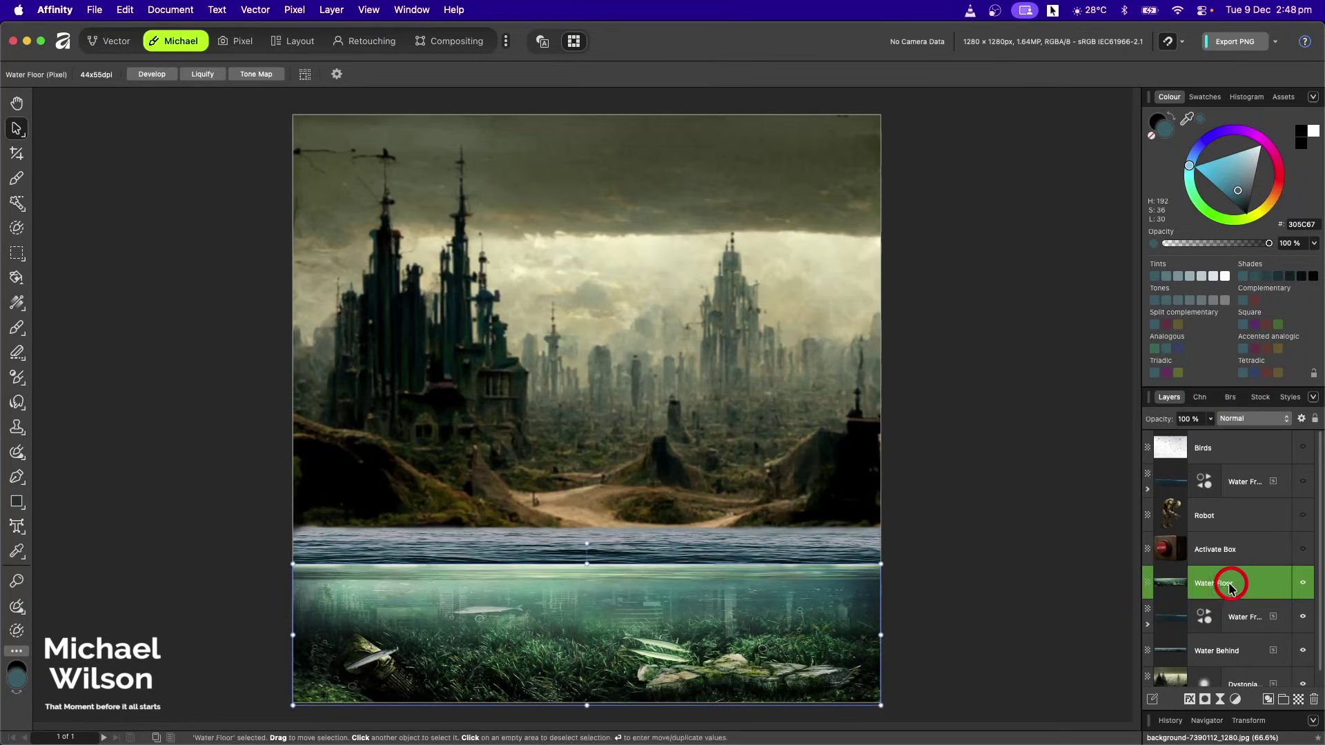
{"action": "left_click", "coordinate": [1204, 702]}
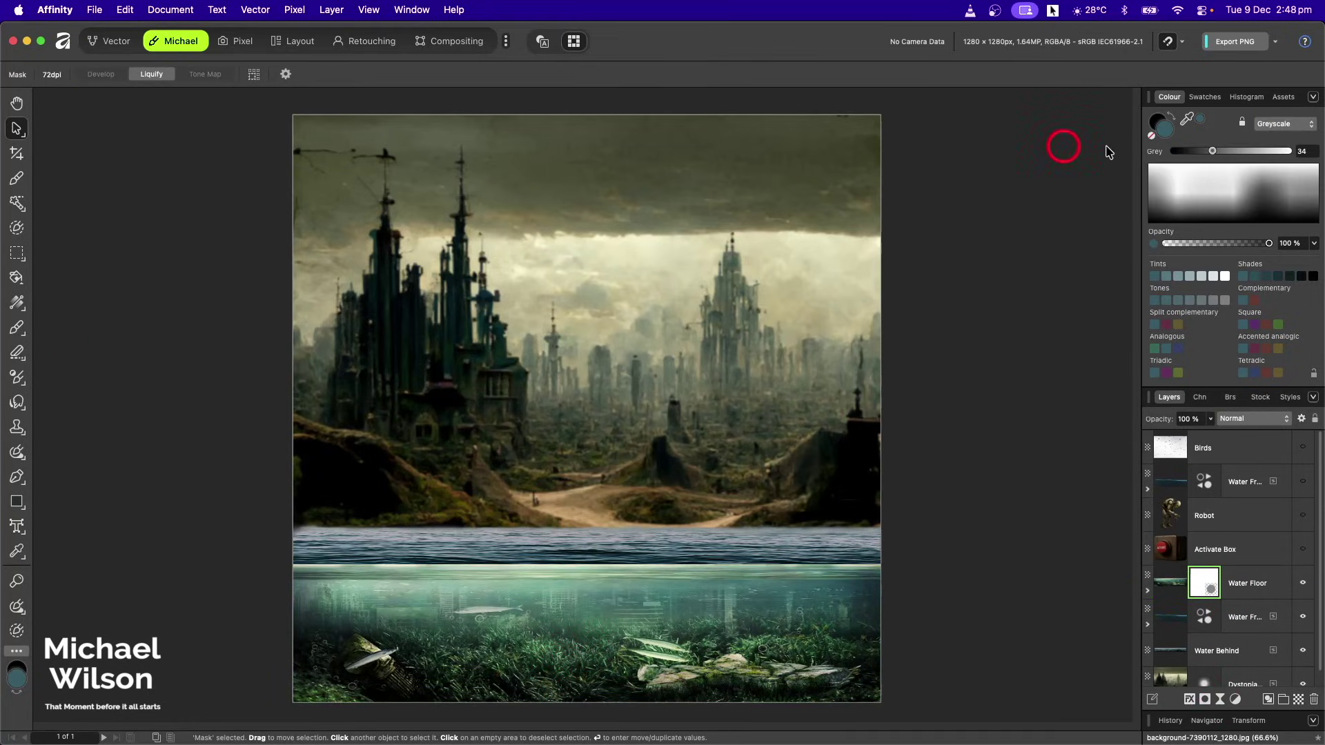
{"action": "key", "text": "d"}
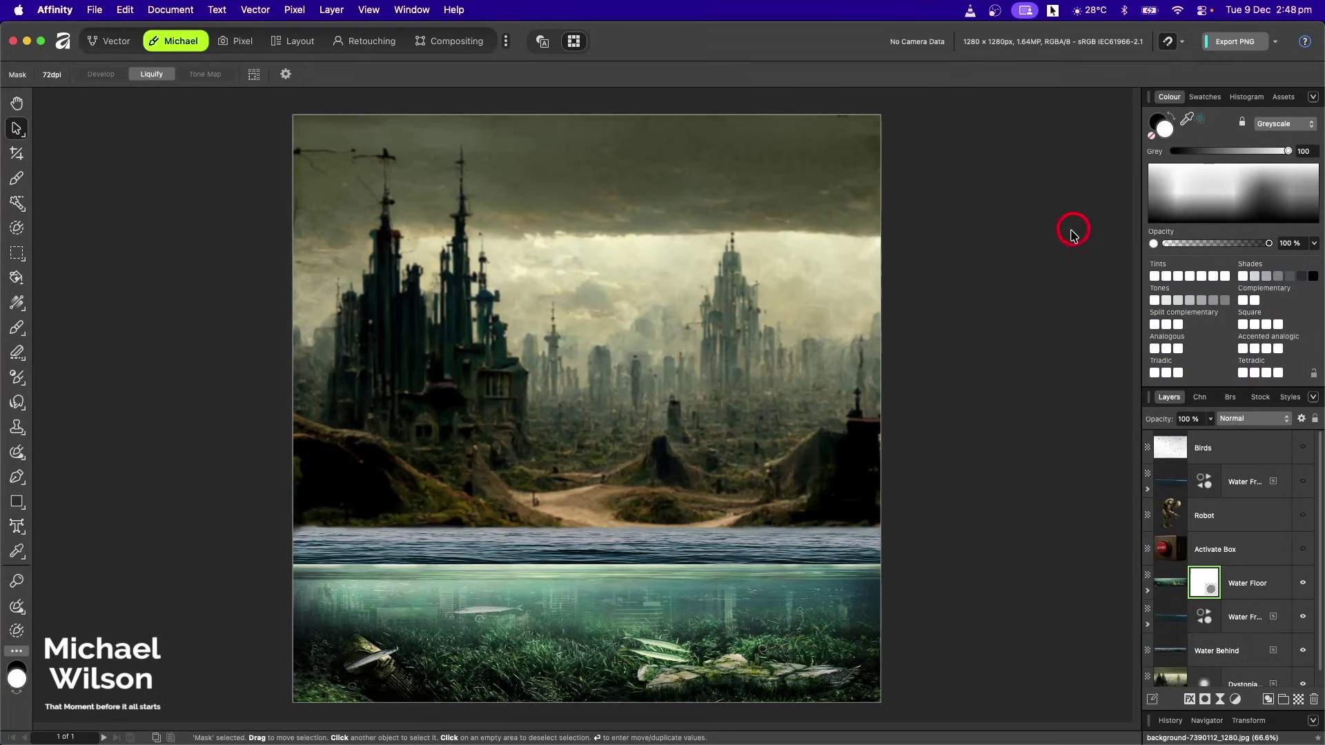
{"action": "left_click", "coordinate": [17, 302]}
{"action": "mouse_move", "coordinate": [575, 502]}
{"action": "left_mouse_down"}
{"action": "mouse_move", "coordinate": [570, 701]}
{"action": "mouse_move", "coordinate": [577, 596]}
{"action": "left_mouse_up"}
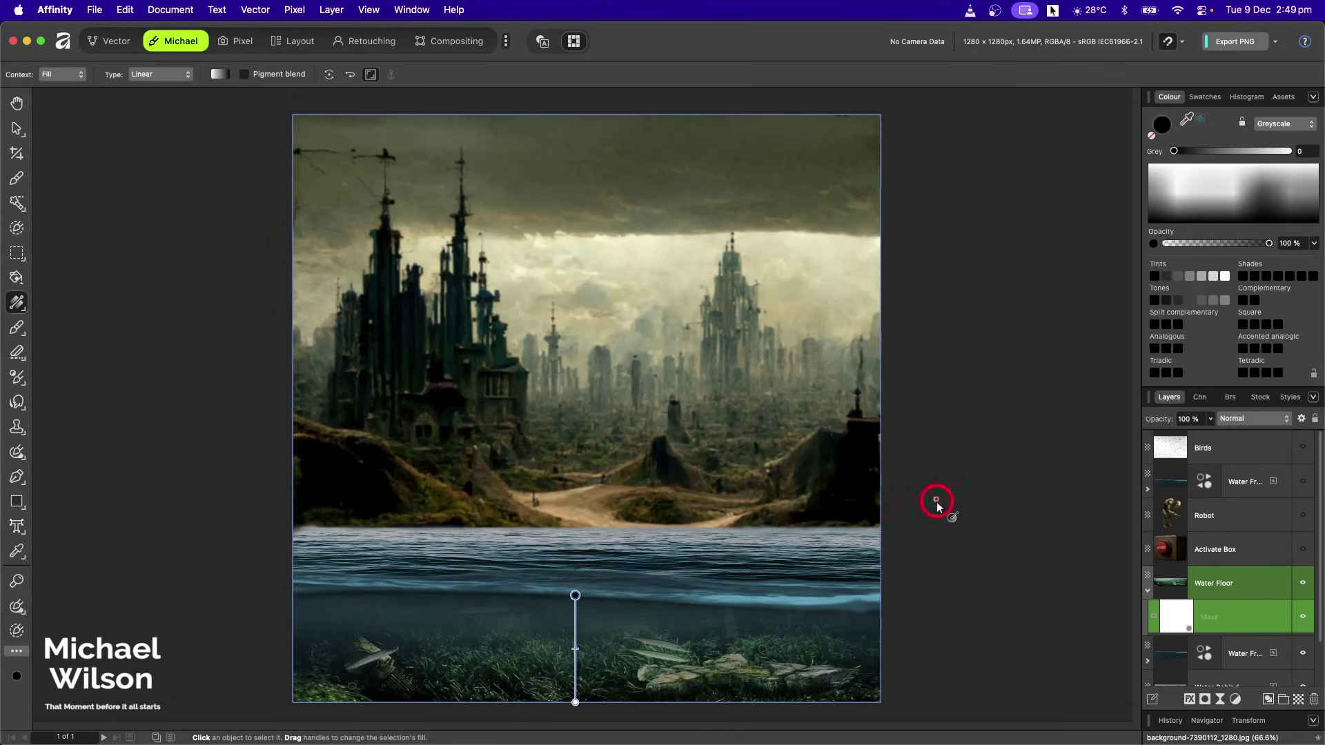
{"action": "left_click", "coordinate": [984, 574]}
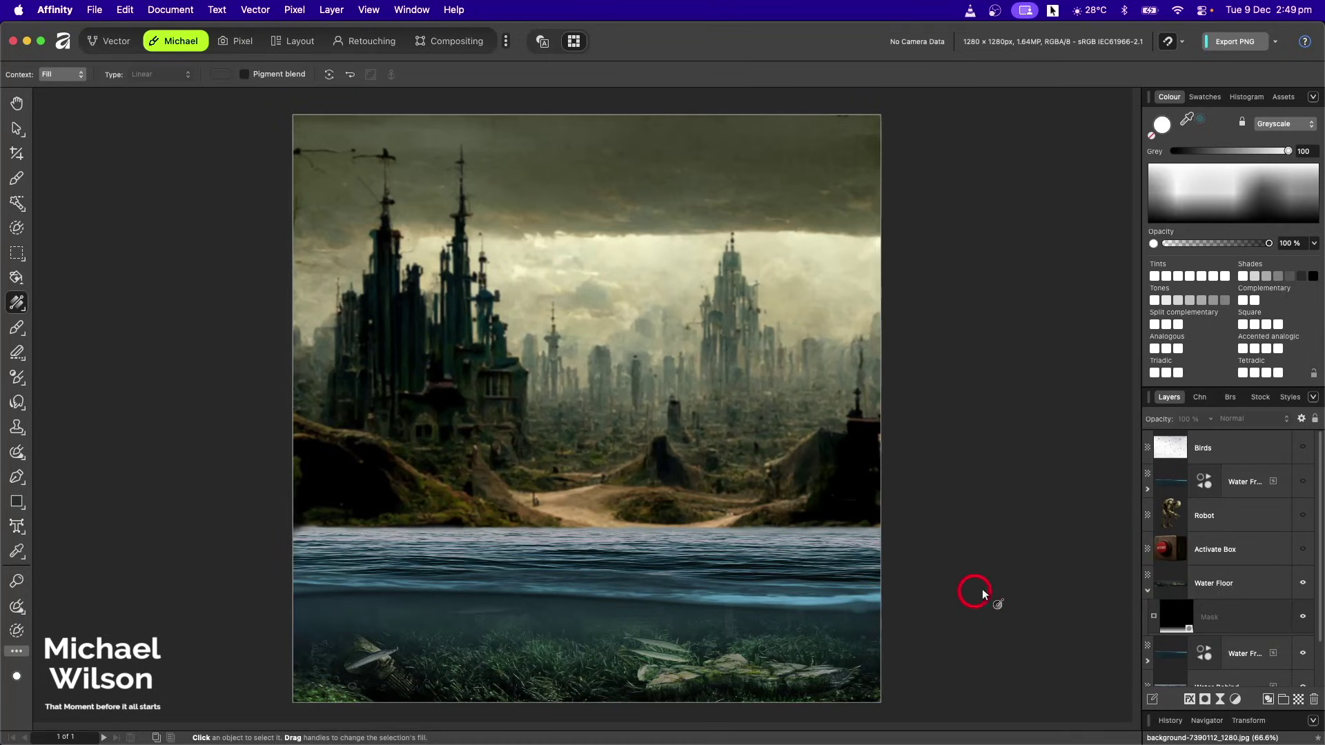
{"action": "left_click", "coordinate": [1303, 517]}
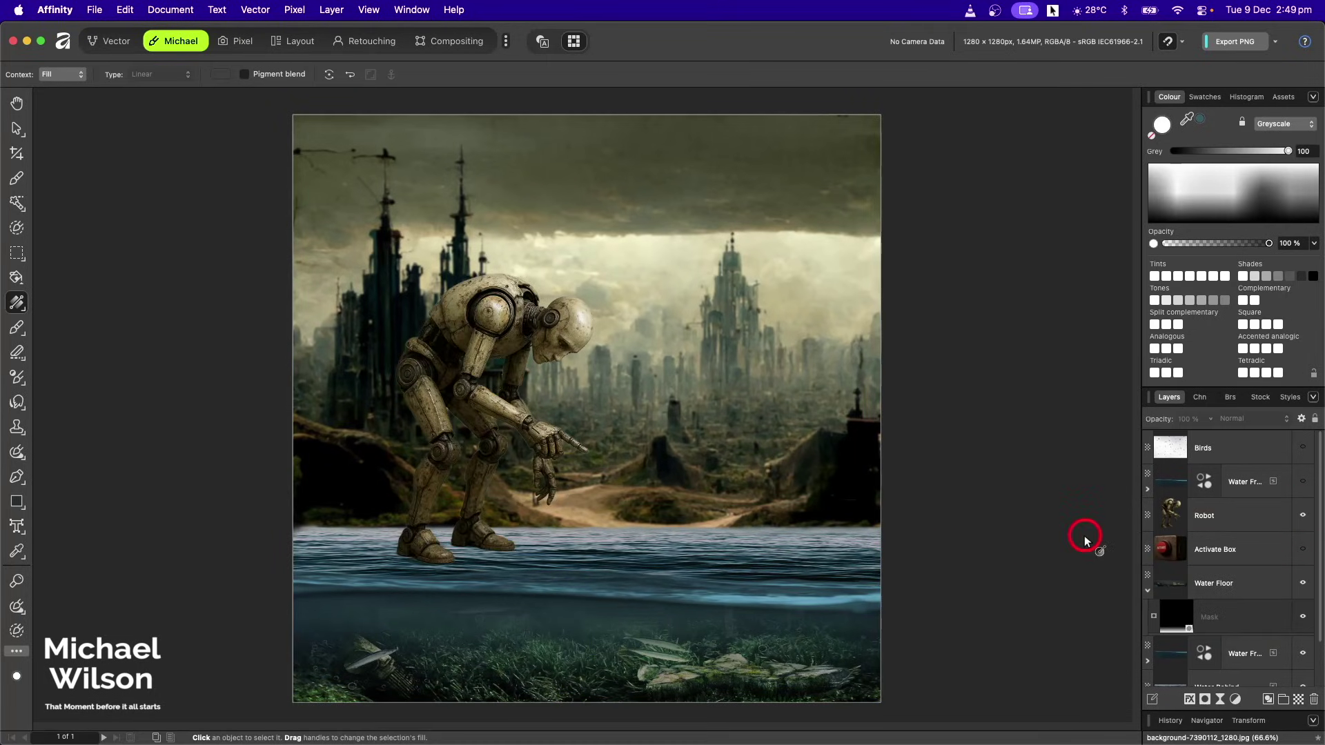
Lower the robot into the water and place a shrunken, tilted Activate Box at the waterline
{"action": "key", "text": "v"}
{"action": "left_click_drag", "start_coordinate": [535, 314], "coordinate": [544, 453]}
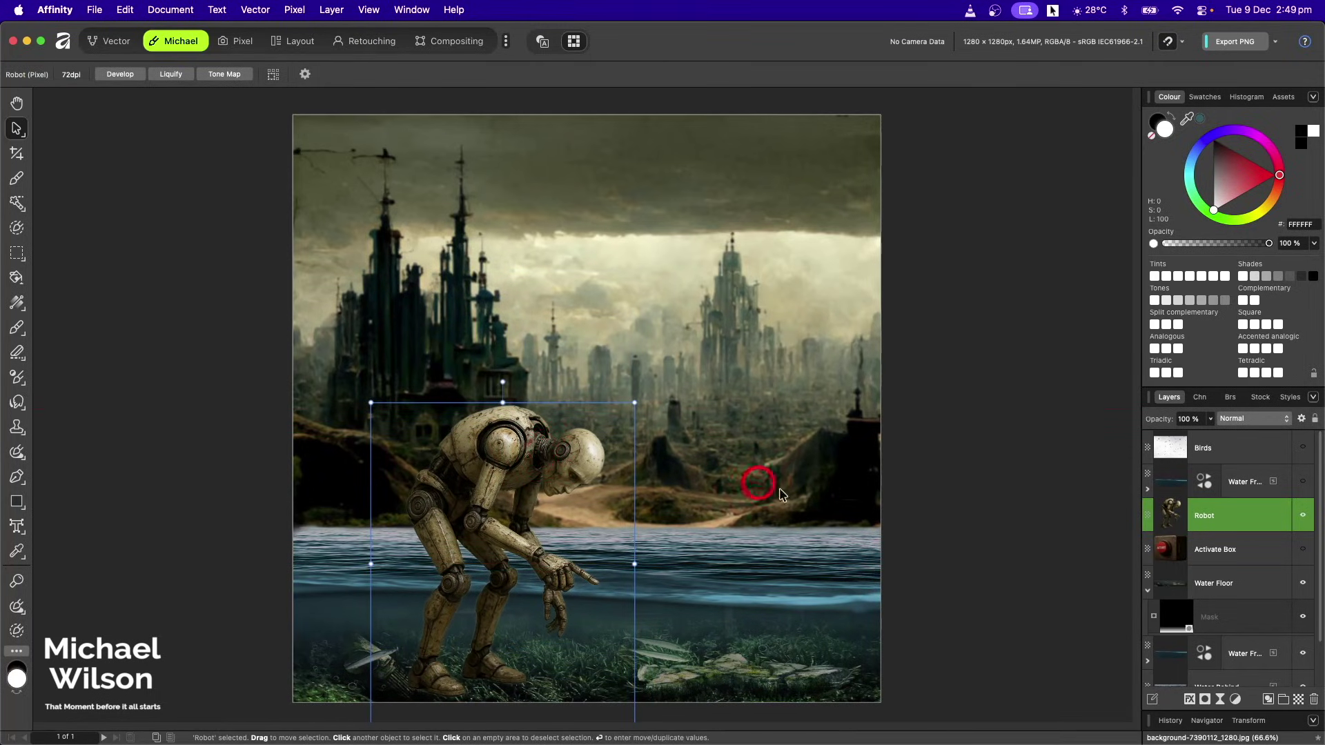
{"action": "left_click", "coordinate": [1304, 550]}
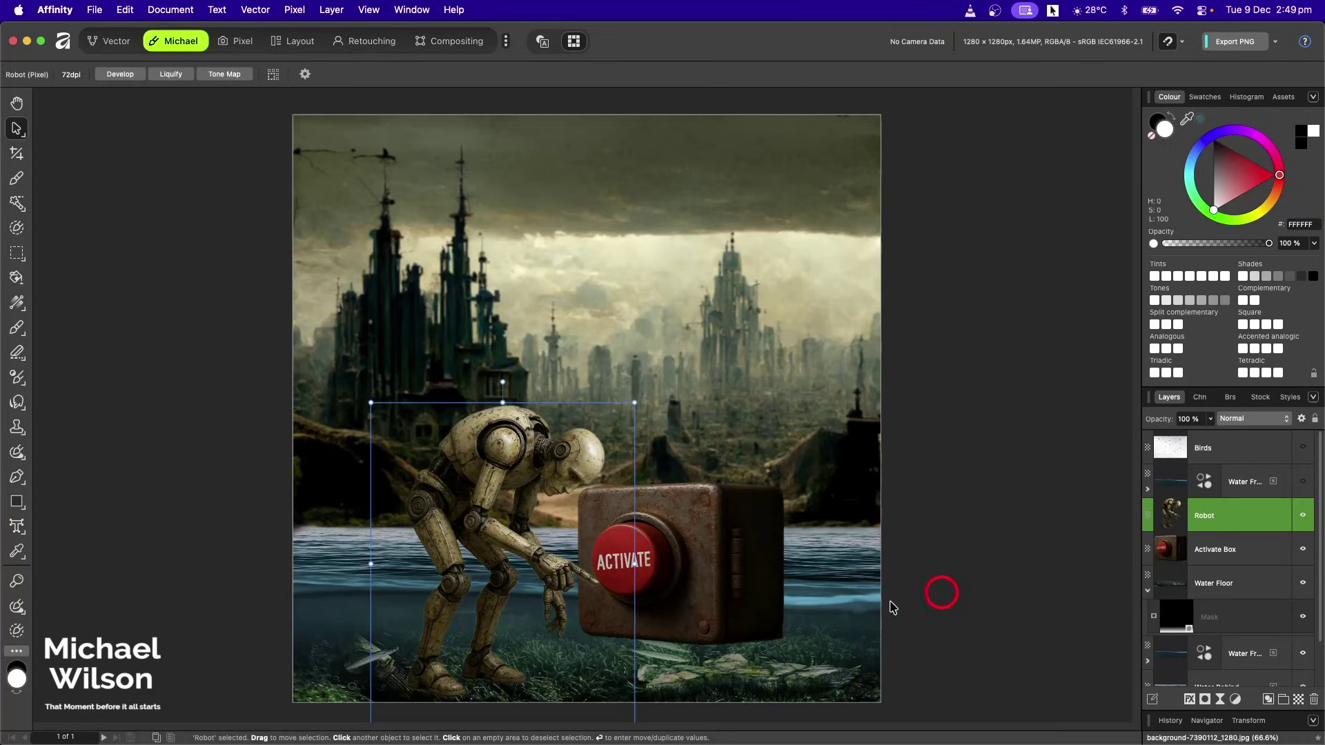
{"action": "left_click", "coordinate": [1222, 549]}
{"action": "left_click_drag", "start_coordinate": [775, 478], "coordinate": [689, 503]}
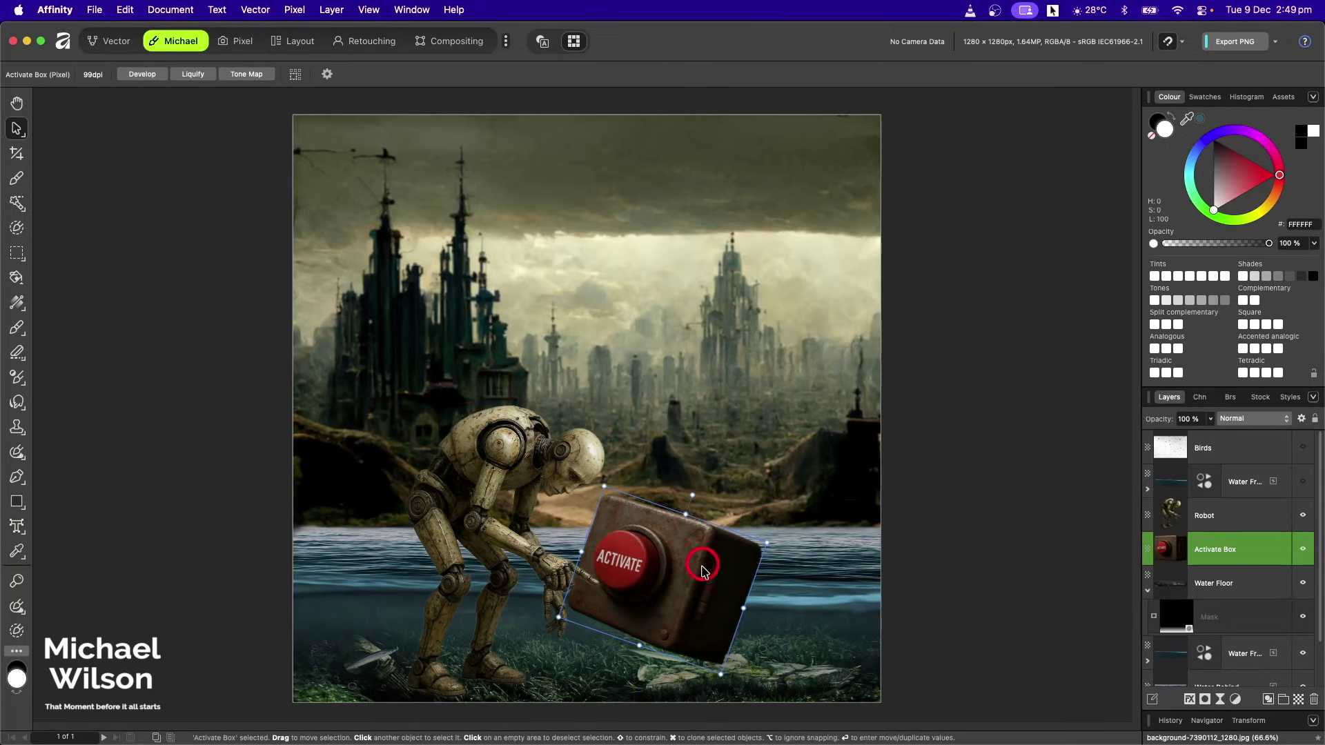
{"action": "left_click_drag", "start_coordinate": [697, 555], "coordinate": [710, 614]}
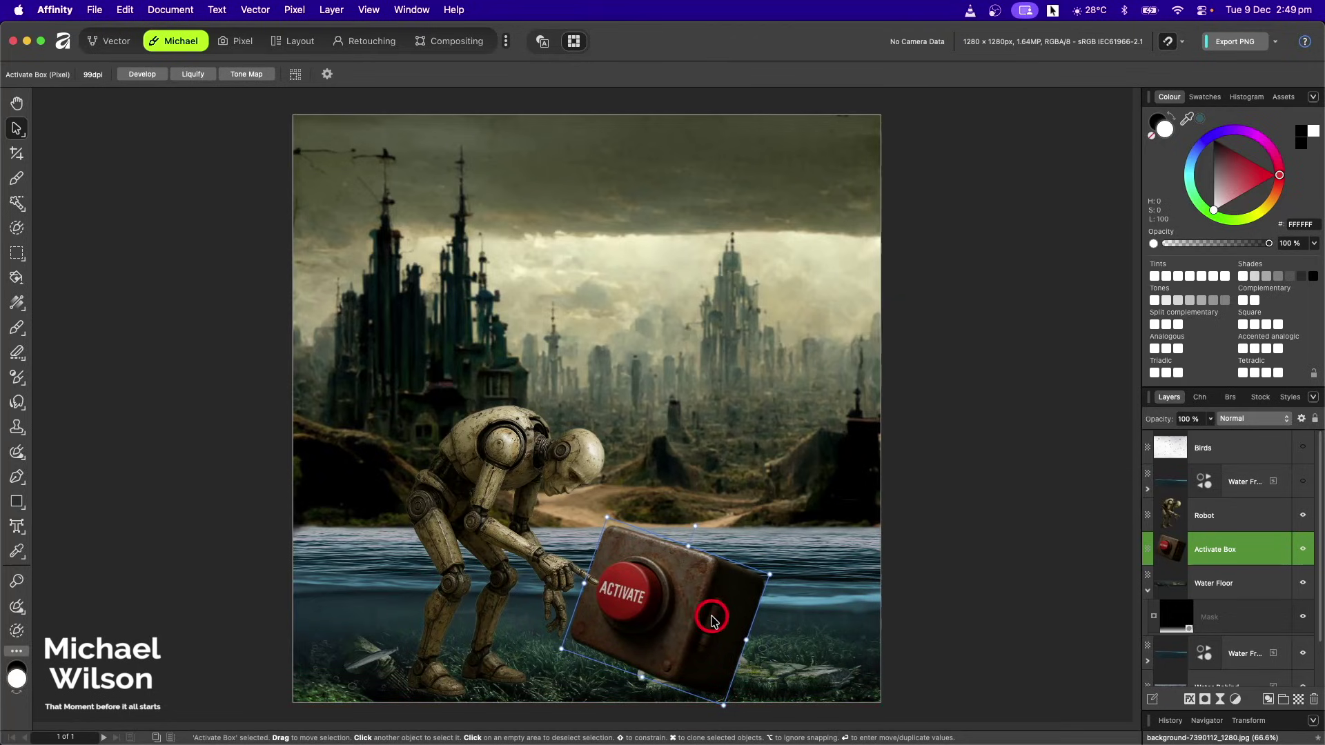
{"action": "left_click", "coordinate": [1230, 583]}
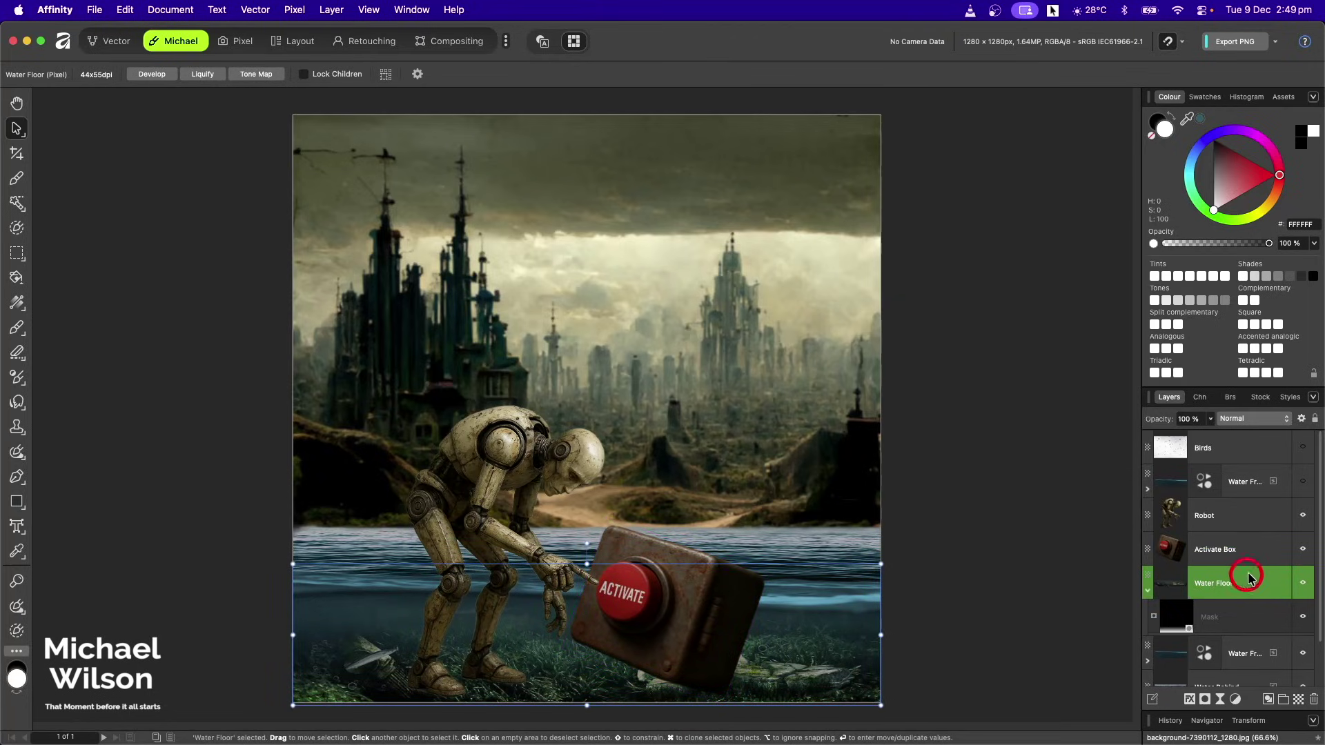
Move Water Floor above Robot and Activate Box, and add a mask to Water Front
{"action": "left_click_drag", "start_coordinate": [1250, 577], "coordinate": [1228, 508]}
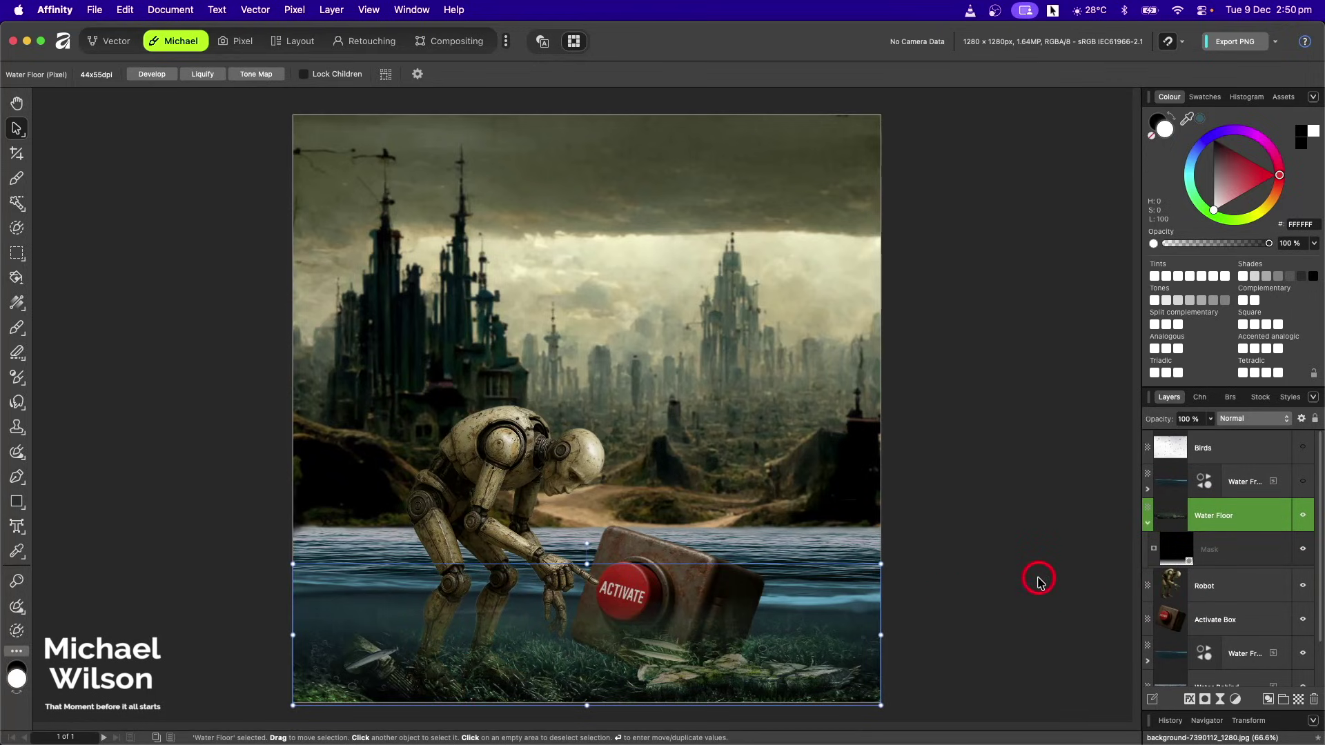
{"action": "left_click", "coordinate": [1302, 483]}
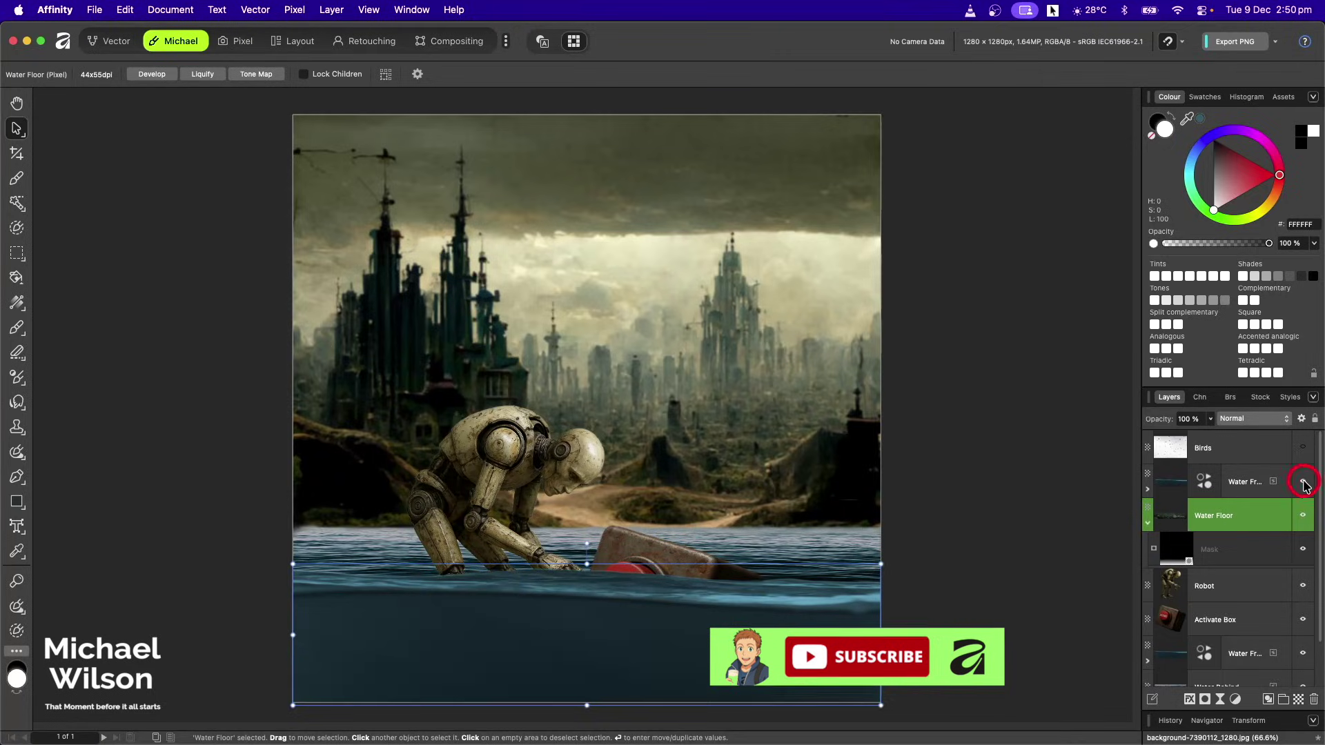
{"action": "left_click", "coordinate": [1182, 481]}
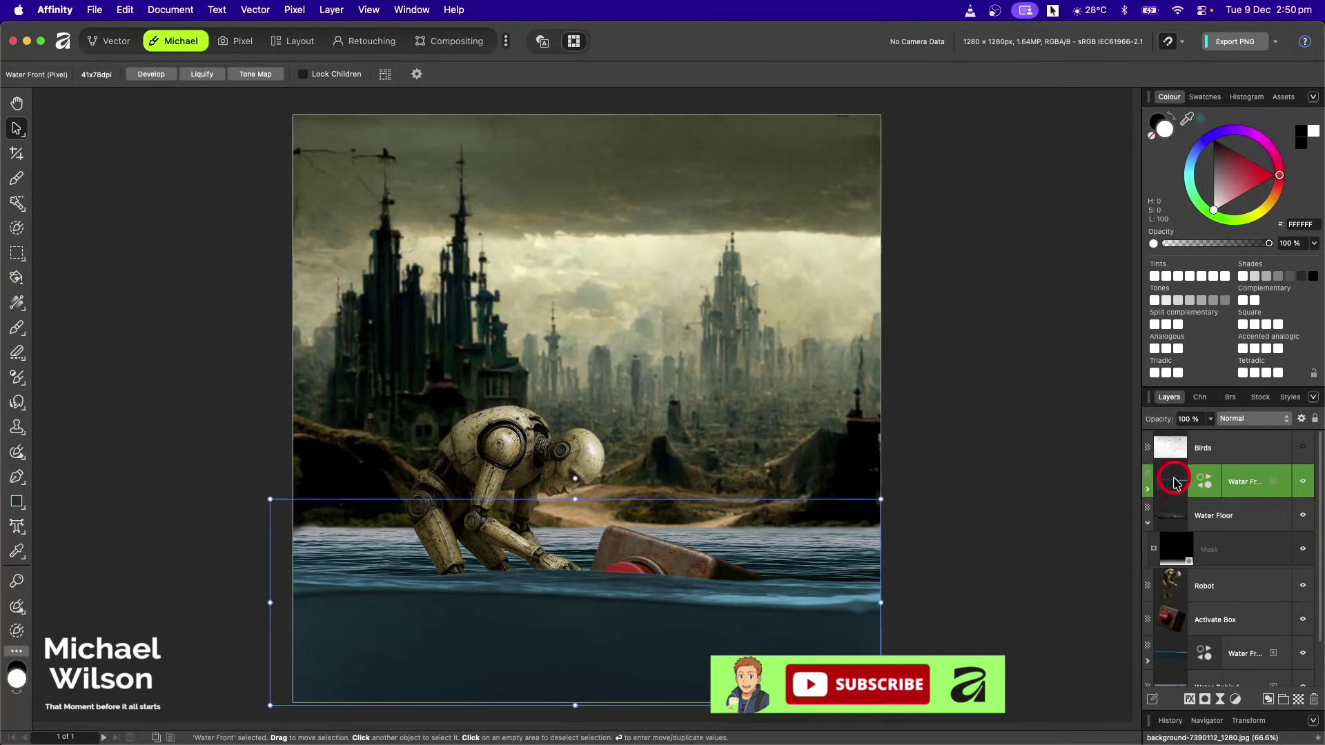
{"action": "left_click", "coordinate": [1205, 699]}
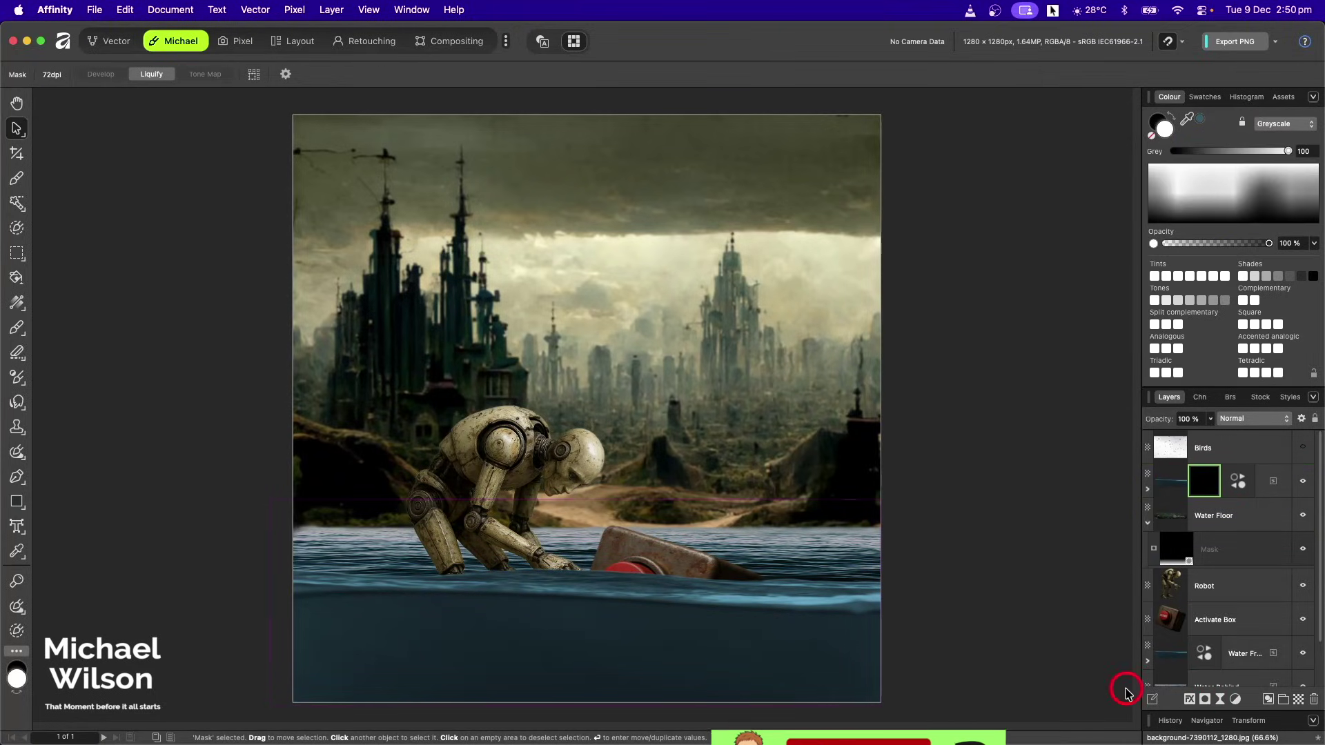
Paint the Water Front mask with a large Round Light Brush to submerge the robot and box
{"action": "left_click", "coordinate": [17, 328]}
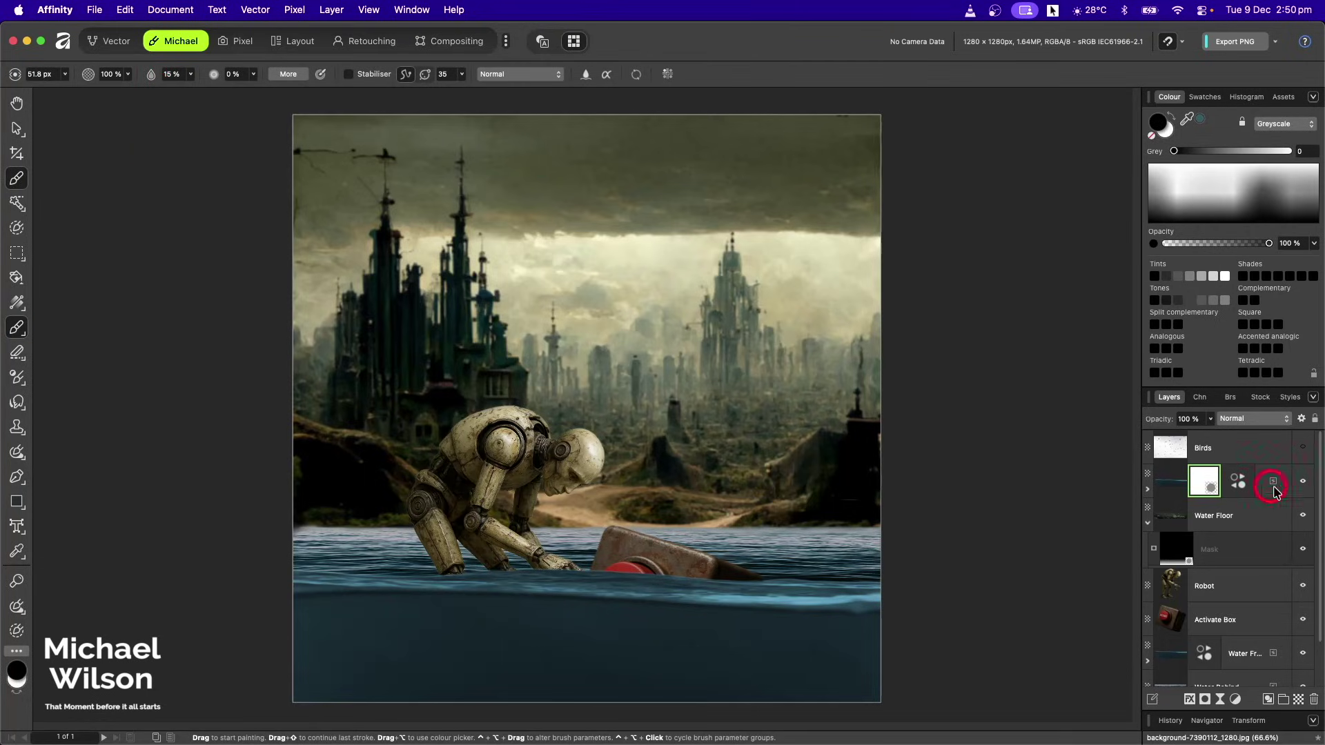
{"action": "left_click", "coordinate": [1149, 490]}
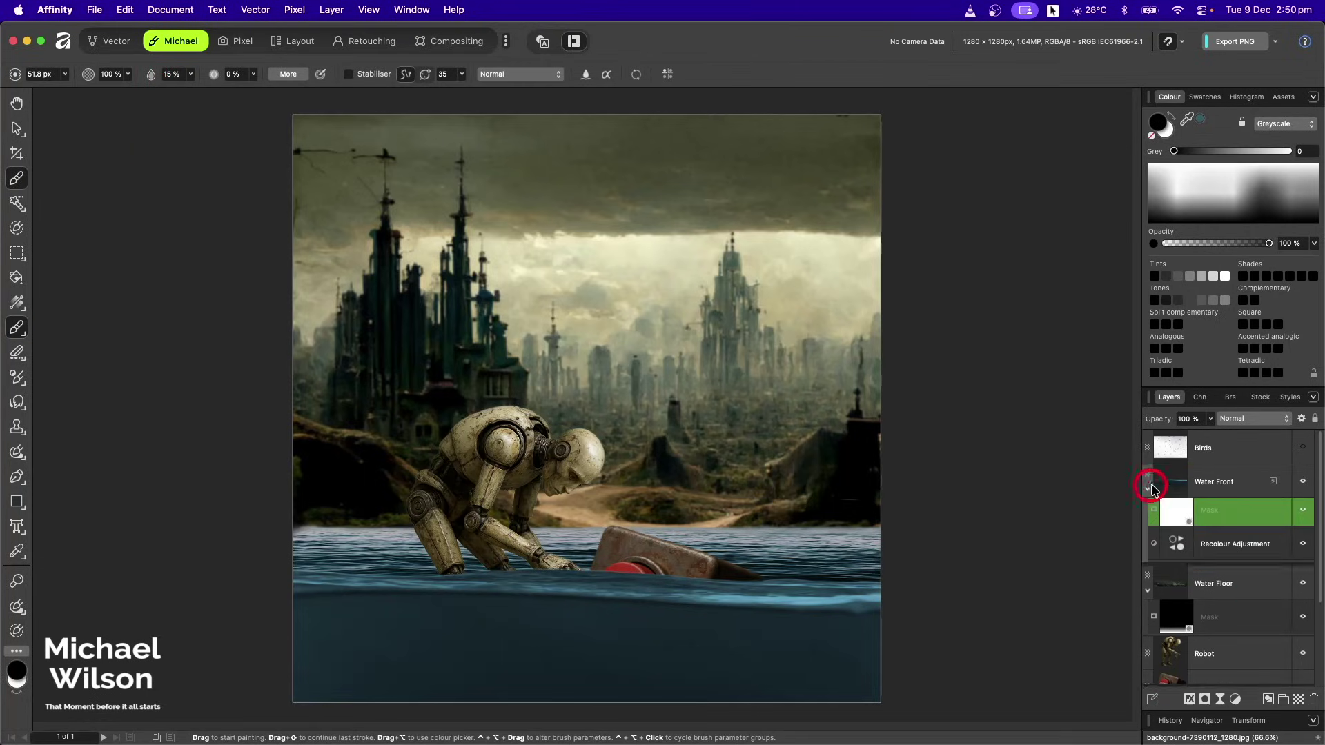
{"action": "left_click", "coordinate": [1182, 514]}
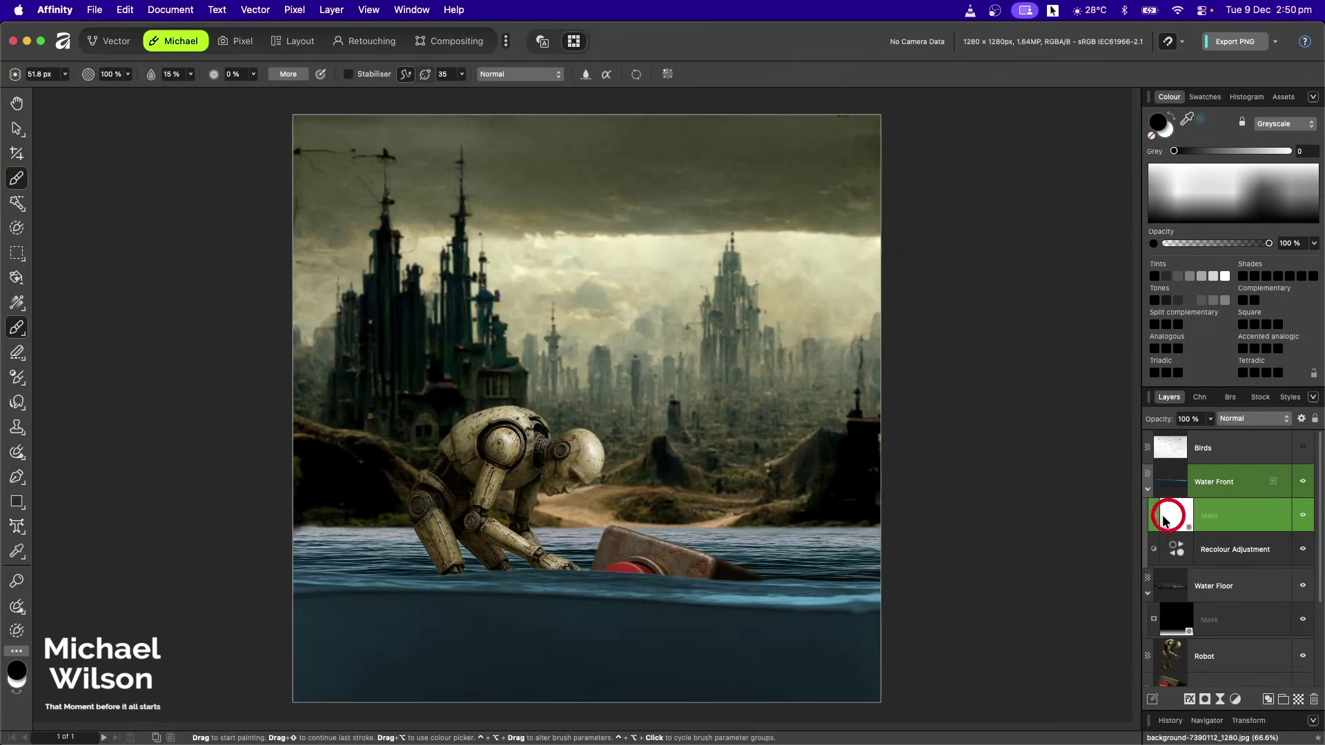
{"action": "left_click_drag", "start_coordinate": [837, 640], "coordinate": [843, 642]}
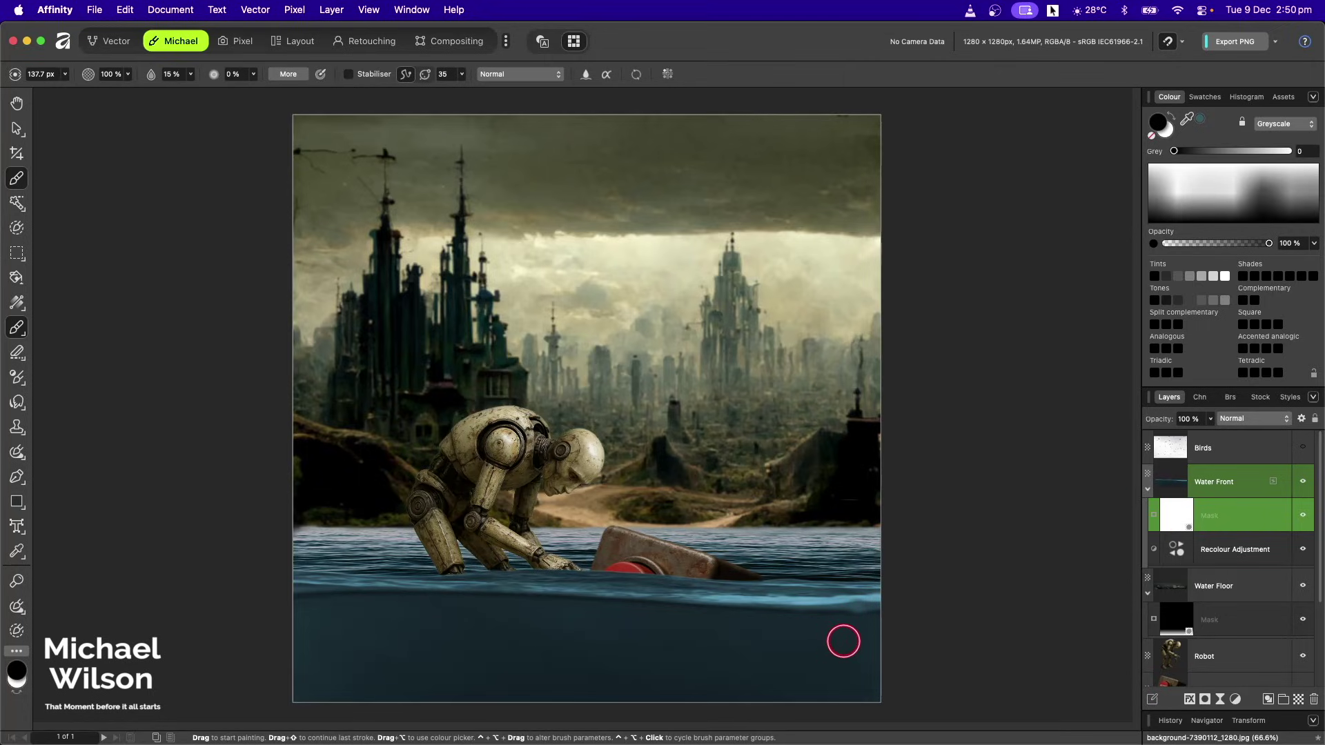
{"action": "left_click", "coordinate": [1230, 398]}
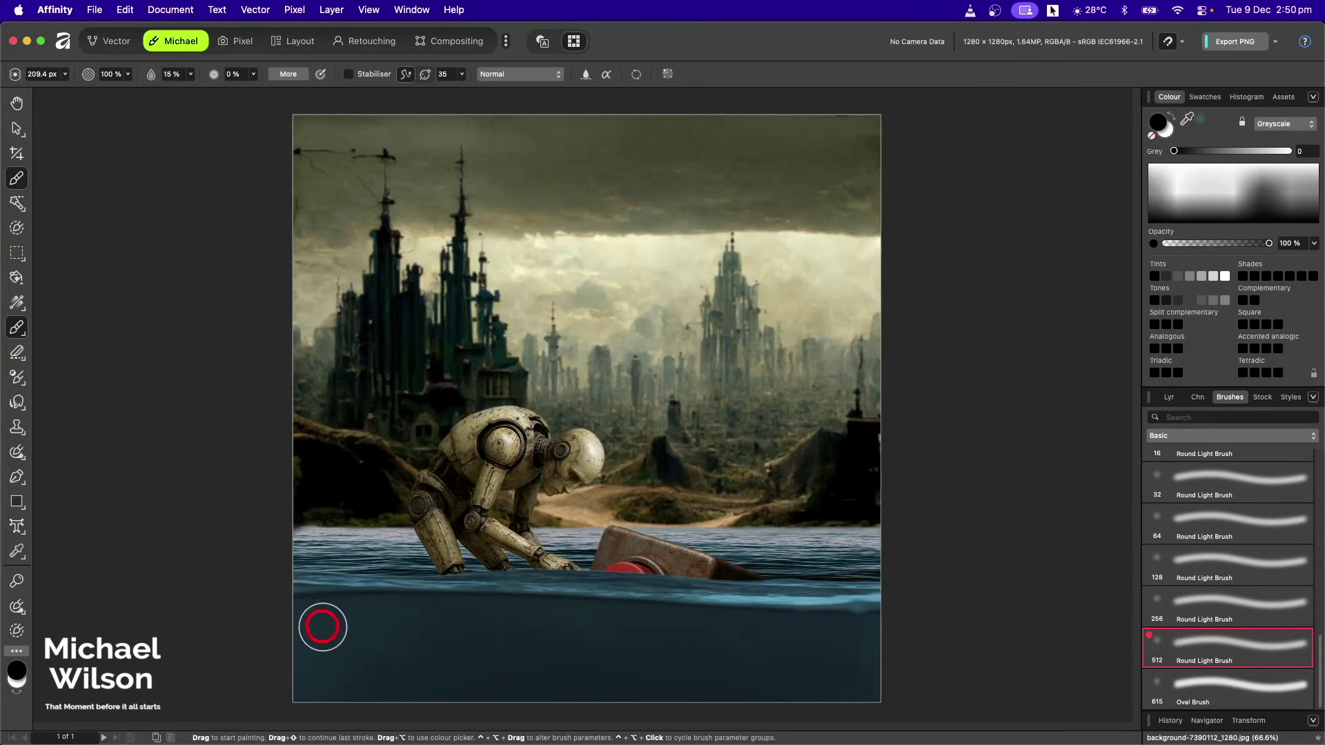
{"action": "mouse_move", "coordinate": [321, 624]}
{"action": "left_mouse_down"}
{"action": "mouse_move", "coordinate": [521, 637]}
{"action": "mouse_move", "coordinate": [345, 649]}
{"action": "mouse_move", "coordinate": [582, 674]}
{"action": "mouse_move", "coordinate": [408, 682]}
{"action": "mouse_move", "coordinate": [862, 685]}
{"action": "mouse_move", "coordinate": [582, 665]}
{"action": "mouse_move", "coordinate": [729, 650]}
{"action": "mouse_move", "coordinate": [622, 643]}
{"action": "mouse_move", "coordinate": [644, 634]}
{"action": "mouse_move", "coordinate": [887, 643]}
{"action": "mouse_move", "coordinate": [282, 632]}
{"action": "mouse_move", "coordinate": [407, 620]}
{"action": "mouse_move", "coordinate": [553, 632]}
{"action": "mouse_move", "coordinate": [315, 651]}
{"action": "mouse_move", "coordinate": [289, 675]}
{"action": "mouse_move", "coordinate": [307, 644]}
{"action": "mouse_move", "coordinate": [591, 657]}
{"action": "mouse_move", "coordinate": [417, 655]}
{"action": "mouse_move", "coordinate": [298, 622]}
{"action": "mouse_move", "coordinate": [331, 629]}
{"action": "mouse_move", "coordinate": [332, 653]}
{"action": "mouse_move", "coordinate": [485, 646]}
{"action": "mouse_move", "coordinate": [525, 539]}
{"action": "left_mouse_up"}
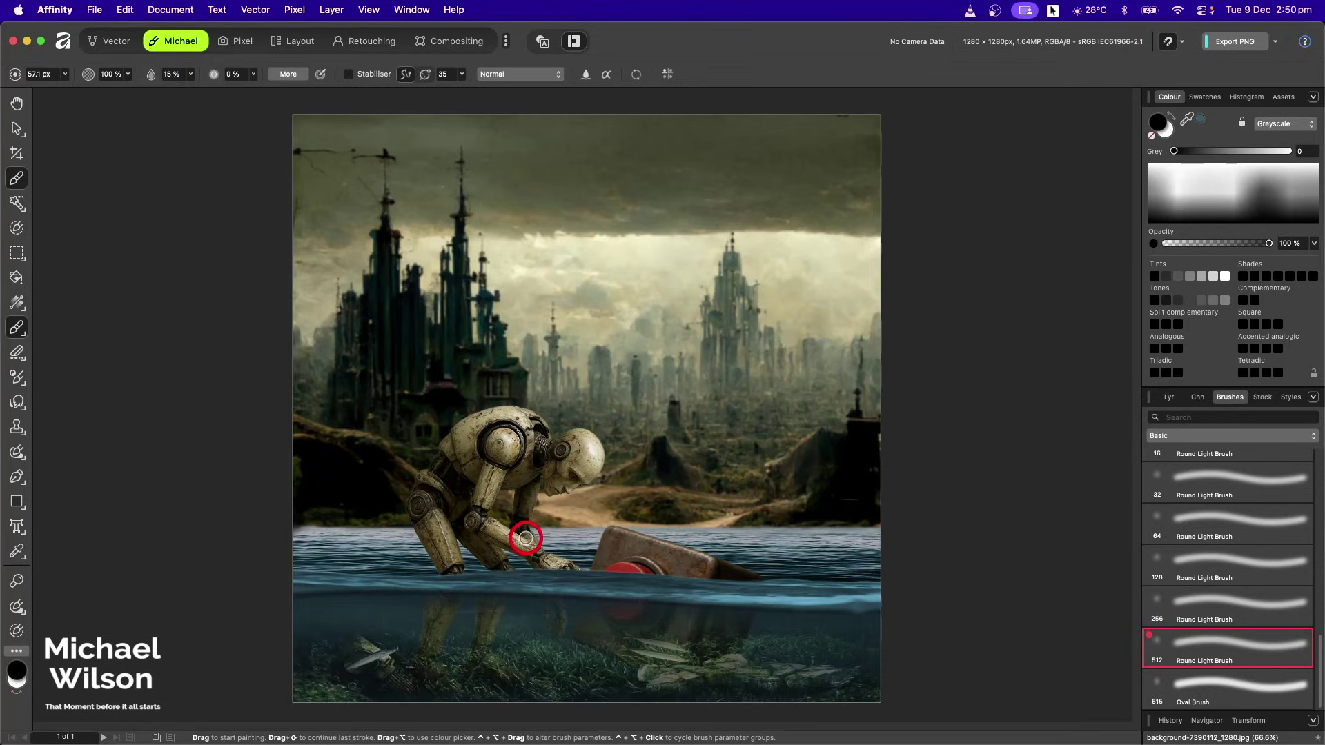
{"action": "left_click_drag", "start_coordinate": [617, 573], "coordinate": [704, 560]}
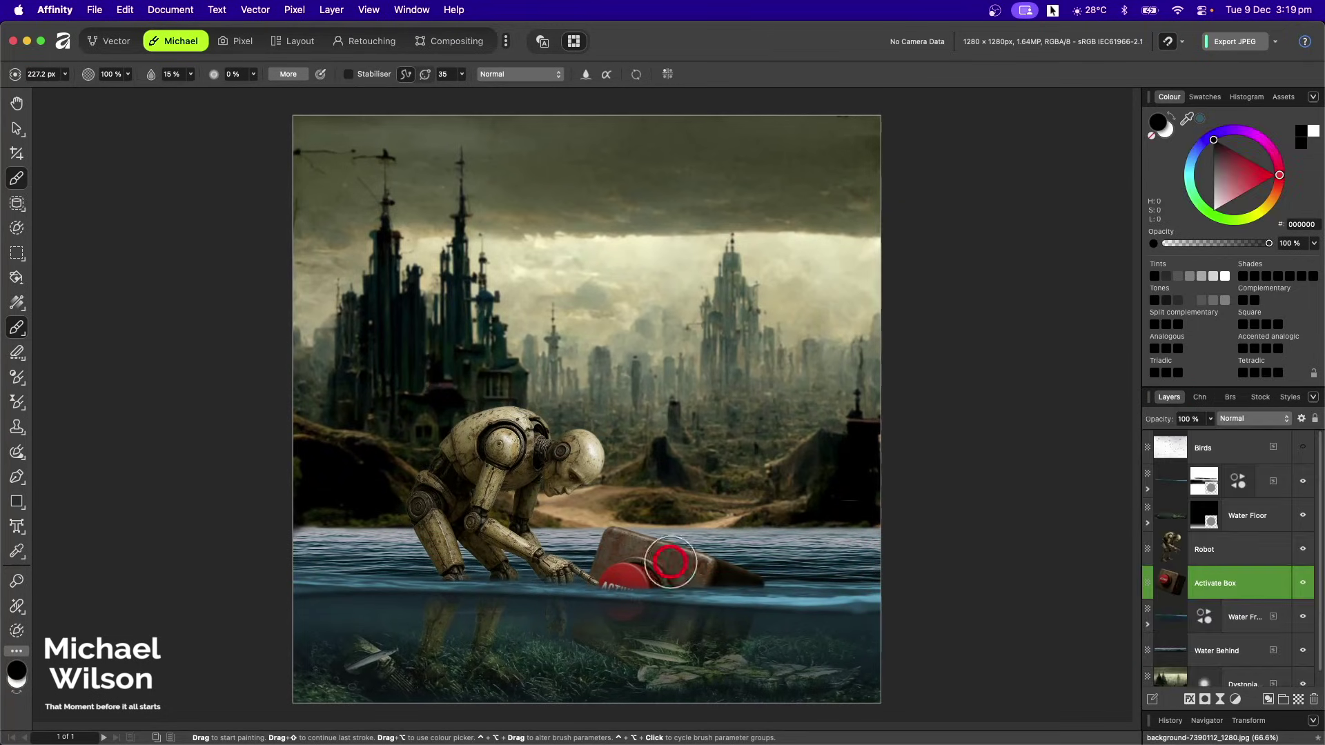
{"action": "left_click", "coordinate": [1202, 491]}
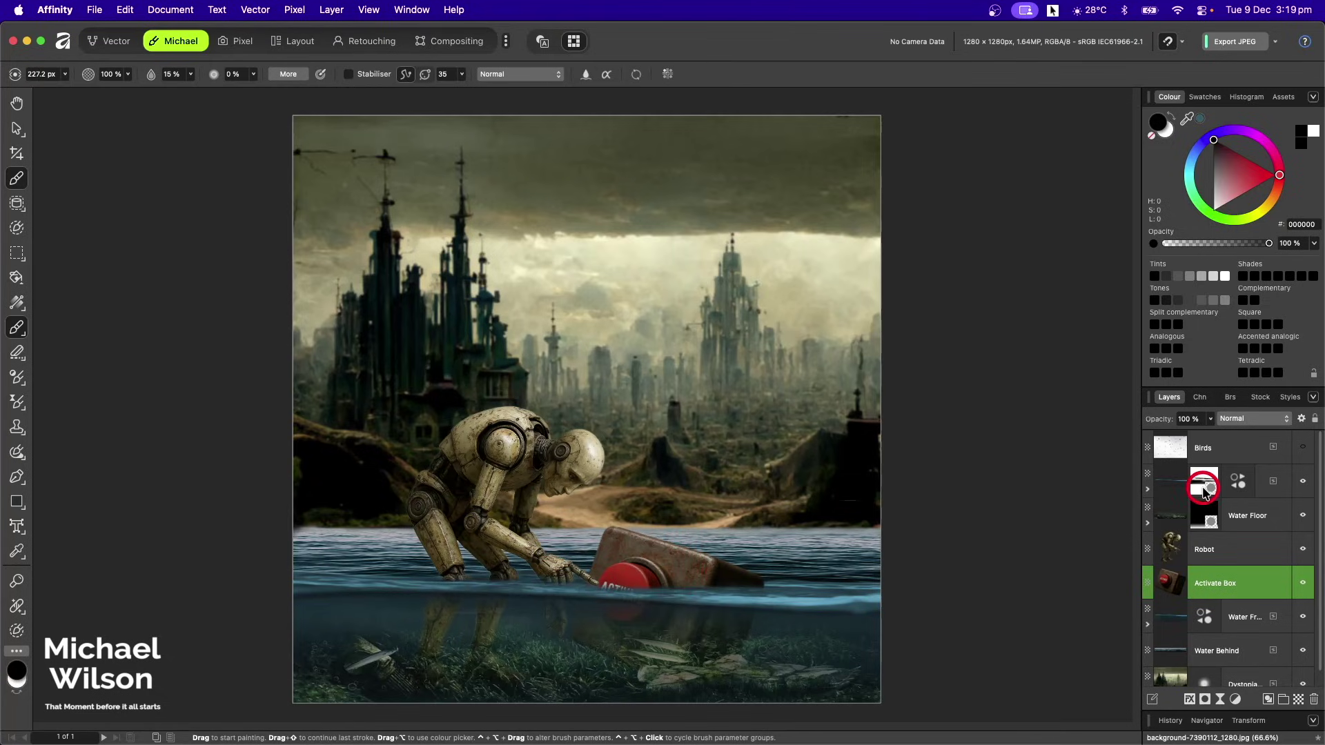
{"action": "left_click", "coordinate": [1148, 489]}
Duplicate the Recolour Adjustment into Activate Box and give it a black mask
{"action": "left_click", "coordinate": [1219, 541]}
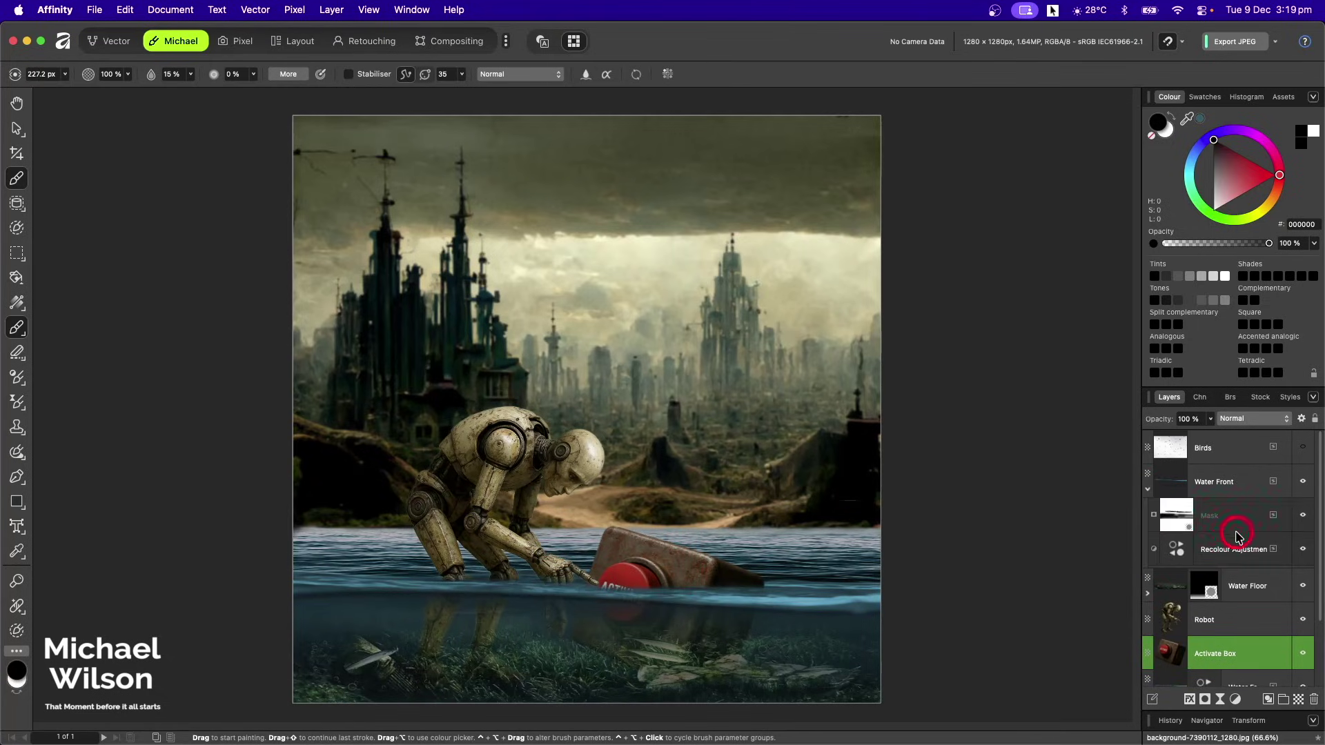
{"action": "left_click", "coordinate": [1234, 549]}
{"action": "key", "text": "super+j"}
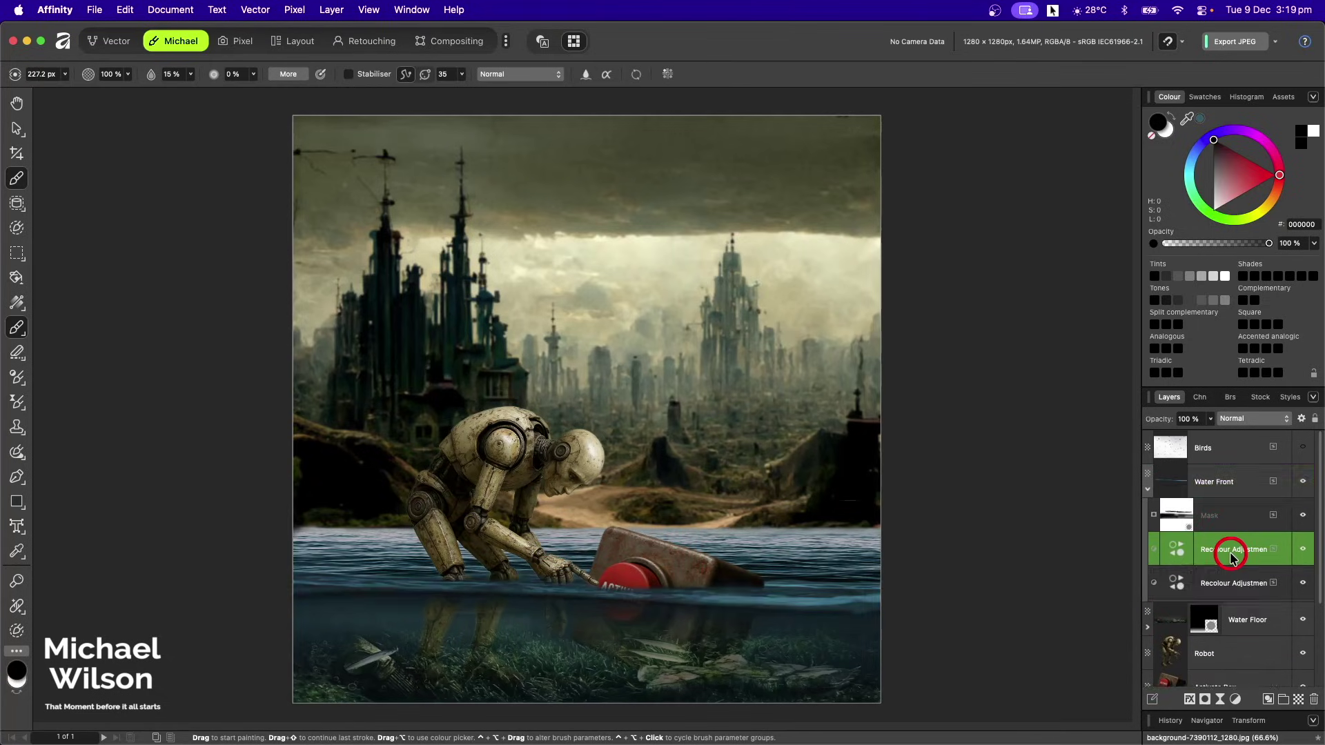
{"action": "left_click_drag", "start_coordinate": [1233, 556], "coordinate": [1177, 573]}
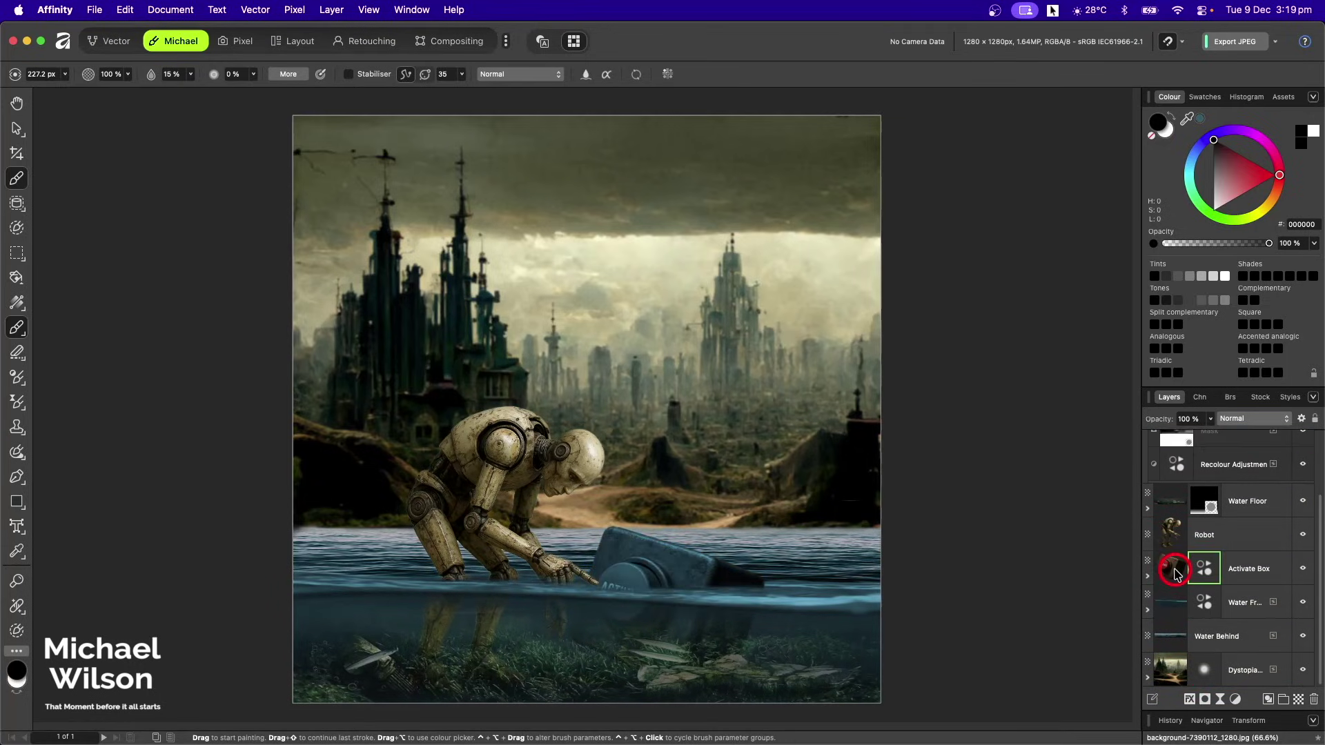
{"action": "left_click", "coordinate": [1148, 577]}
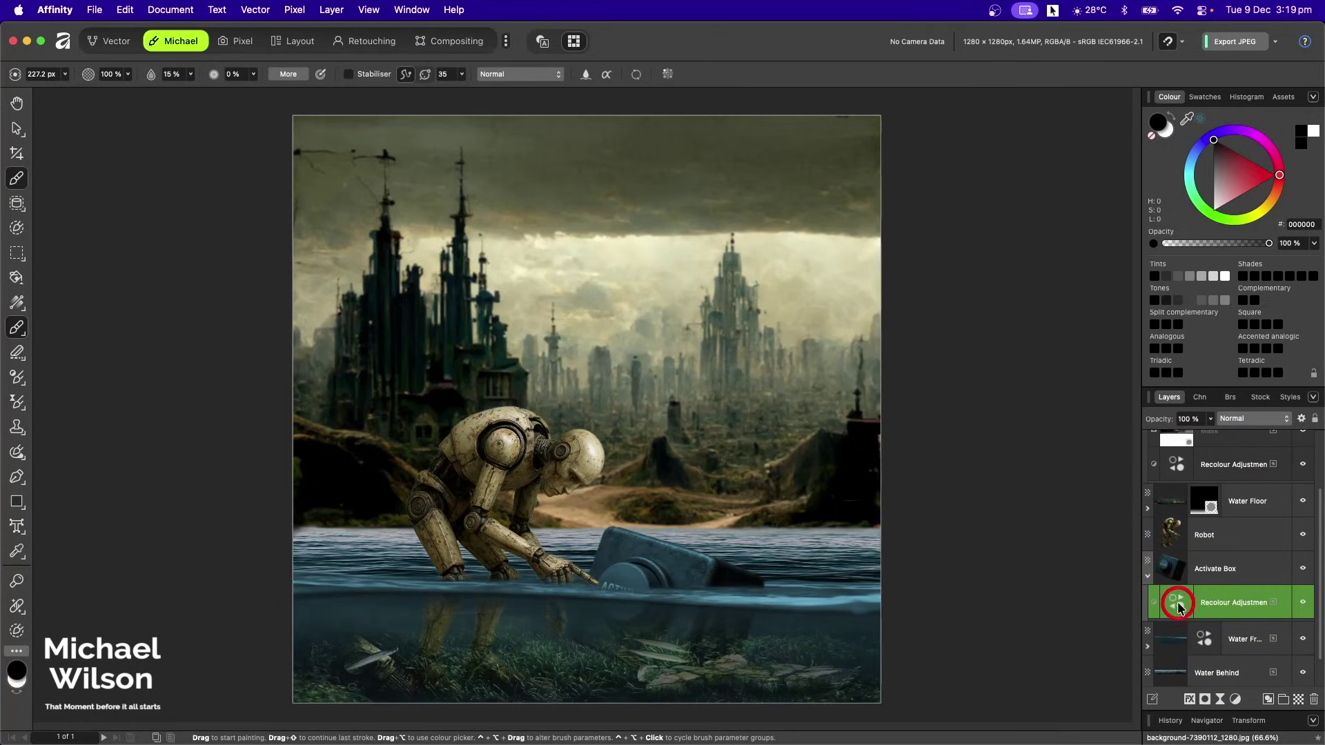
{"action": "left_click", "coordinate": [1180, 604]}
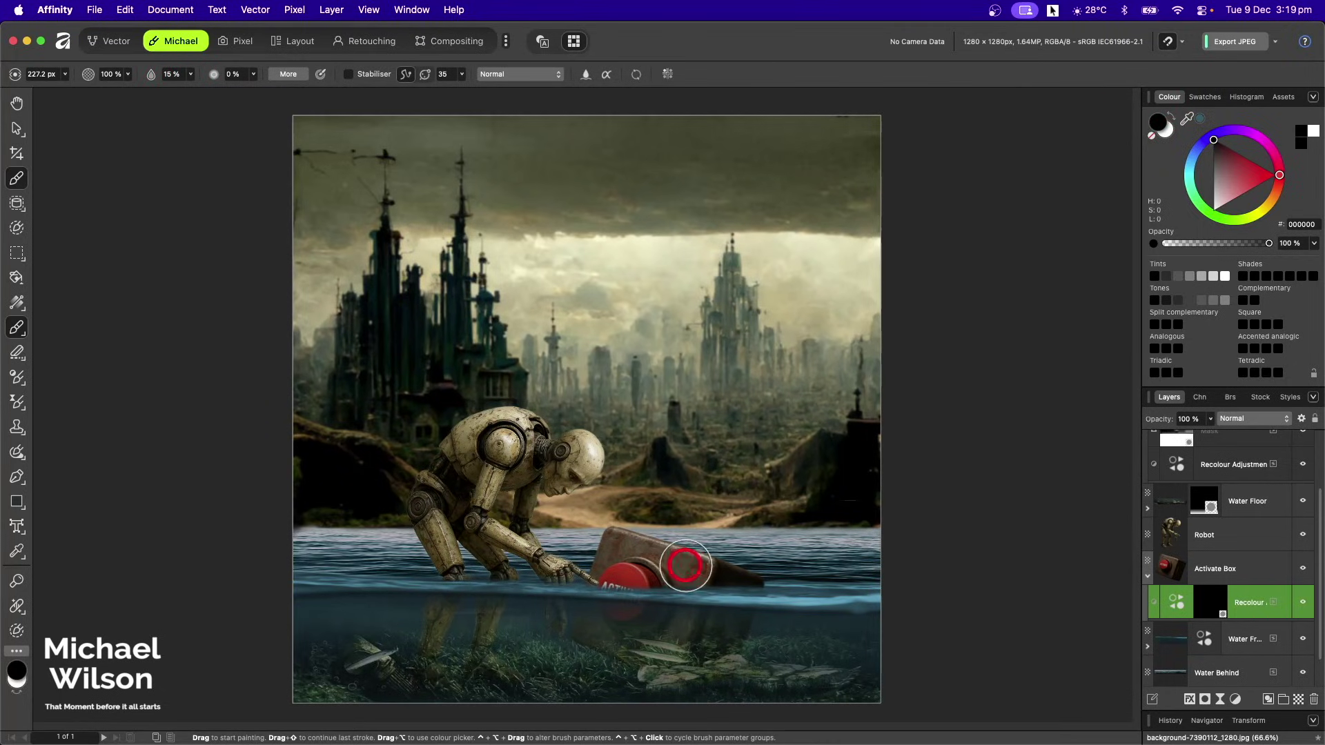
Paint the box's recolour mask white on the submerged part and black on the top
{"action": "key", "text": "x"}
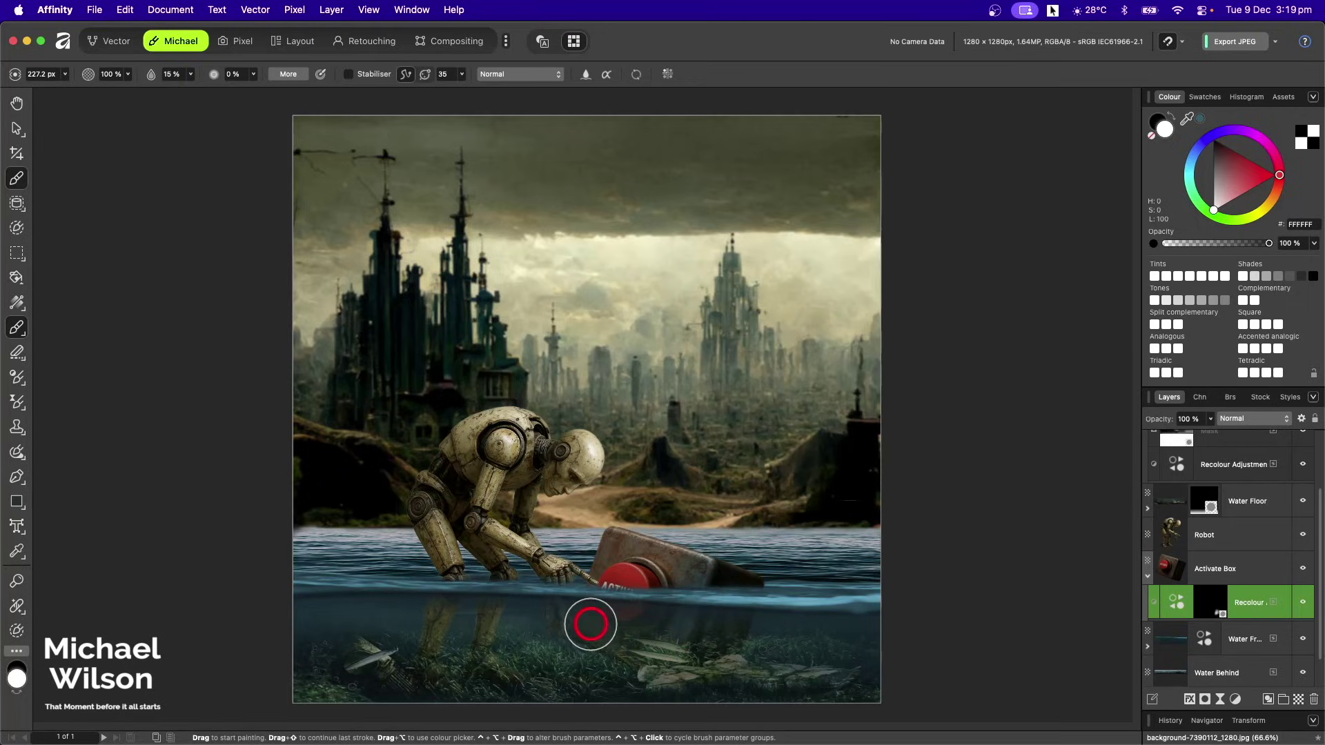
{"action": "mouse_move", "coordinate": [589, 633]}
{"action": "left_mouse_down"}
{"action": "mouse_move", "coordinate": [595, 596]}
{"action": "mouse_move", "coordinate": [667, 601]}
{"action": "mouse_move", "coordinate": [613, 590]}
{"action": "mouse_move", "coordinate": [693, 578]}
{"action": "mouse_move", "coordinate": [630, 543]}
{"action": "mouse_move", "coordinate": [595, 563]}
{"action": "mouse_move", "coordinate": [668, 578]}
{"action": "mouse_move", "coordinate": [585, 598]}
{"action": "mouse_move", "coordinate": [633, 649]}
{"action": "mouse_move", "coordinate": [717, 590]}
{"action": "left_mouse_up"}
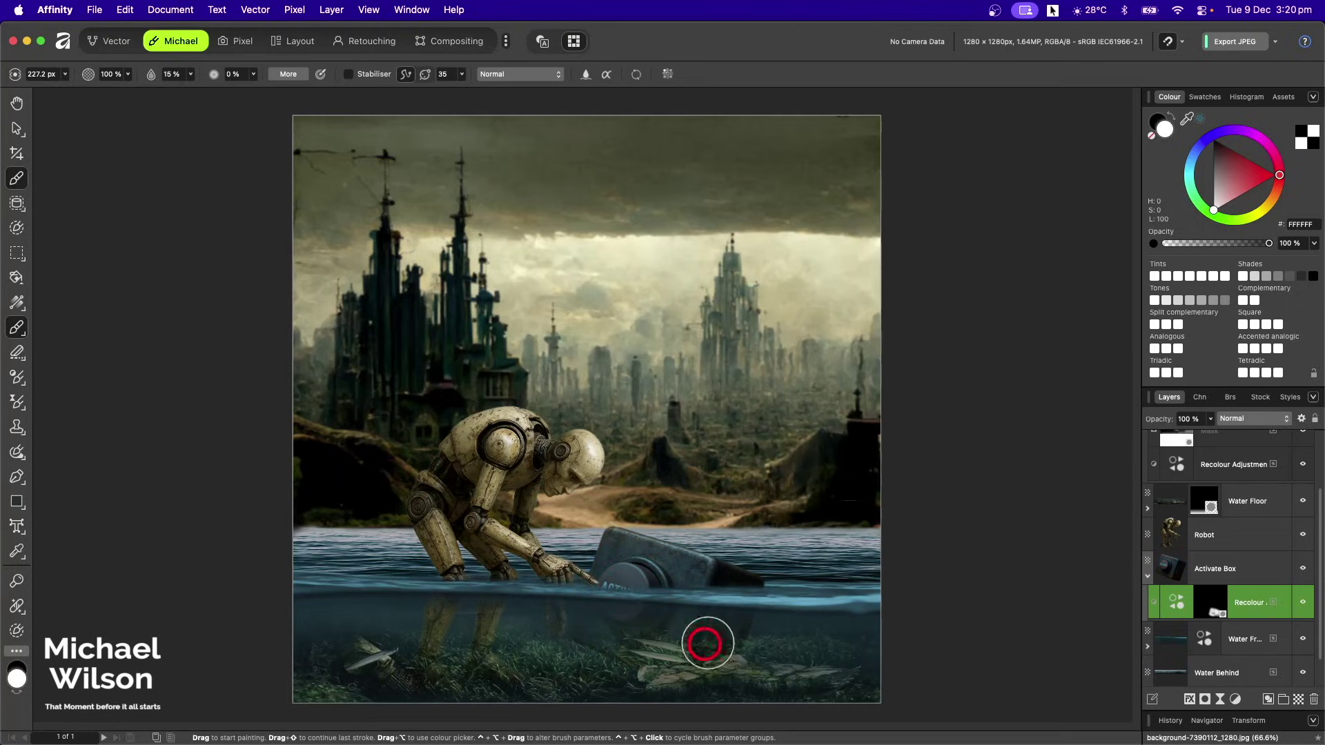
{"action": "key", "text": "x"}
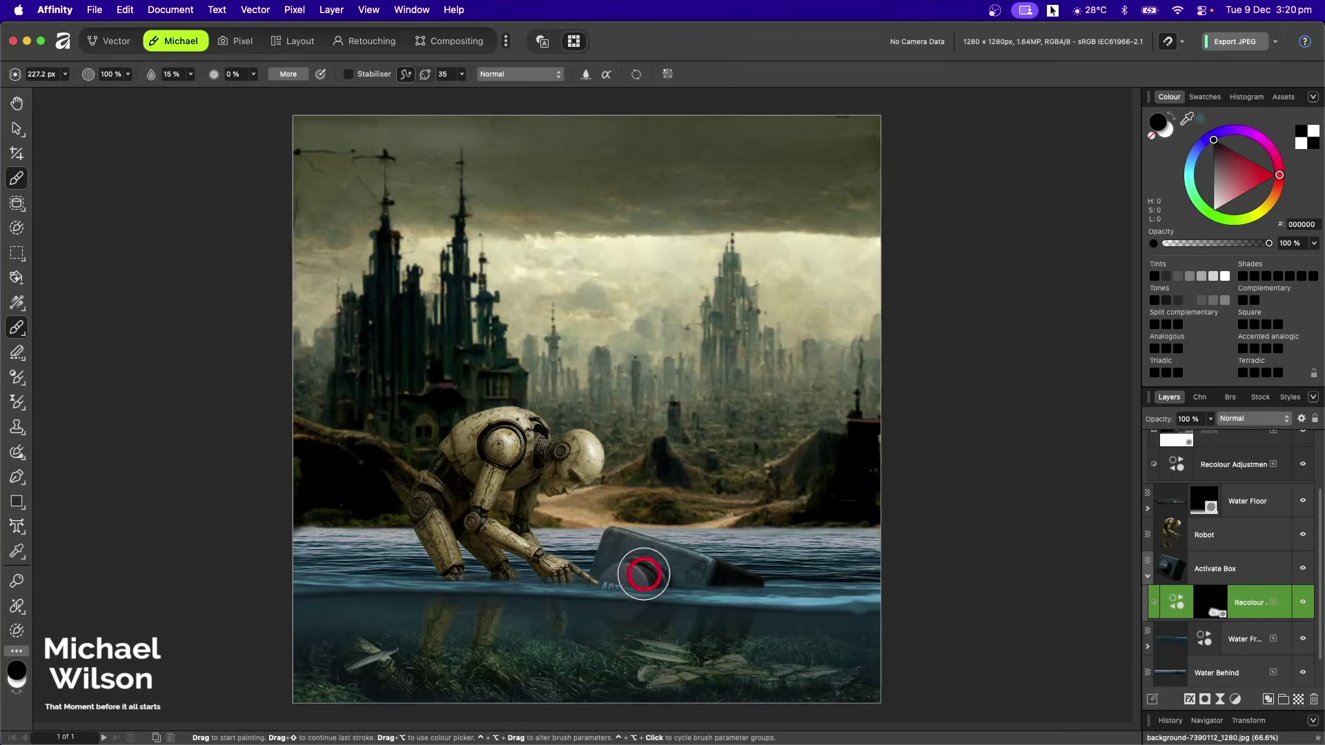
{"action": "mouse_move", "coordinate": [638, 577]}
{"action": "left_mouse_down"}
{"action": "mouse_move", "coordinate": [613, 570]}
{"action": "mouse_move", "coordinate": [710, 562]}
{"action": "mouse_move", "coordinate": [612, 538]}
{"action": "mouse_move", "coordinate": [677, 556]}
{"action": "mouse_move", "coordinate": [627, 561]}
{"action": "left_mouse_up"}
{"action": "key", "text": "x"}
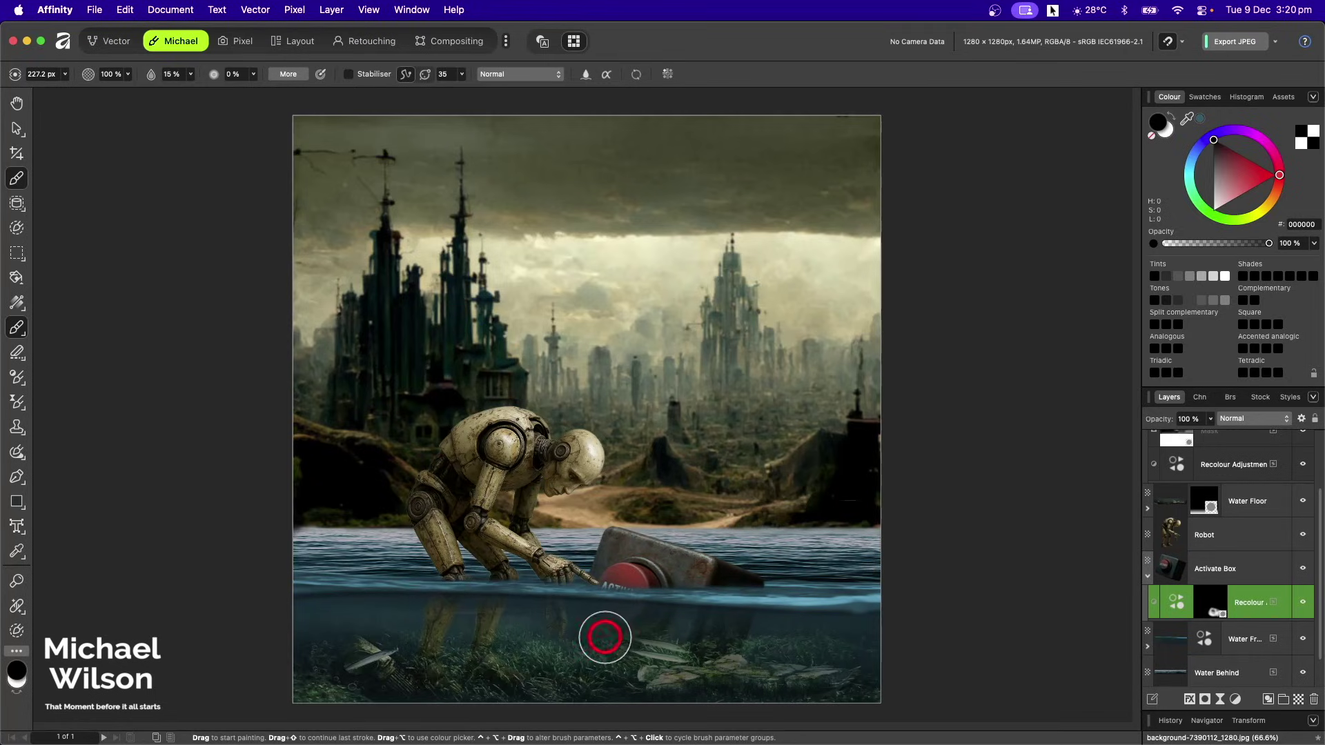
{"action": "mouse_move", "coordinate": [606, 636]}
{"action": "left_mouse_down"}
{"action": "mouse_move", "coordinate": [581, 636]}
{"action": "mouse_move", "coordinate": [698, 636]}
{"action": "mouse_move", "coordinate": [582, 613]}
{"action": "left_mouse_up"}
{"action": "left_click", "coordinate": [1254, 528]}
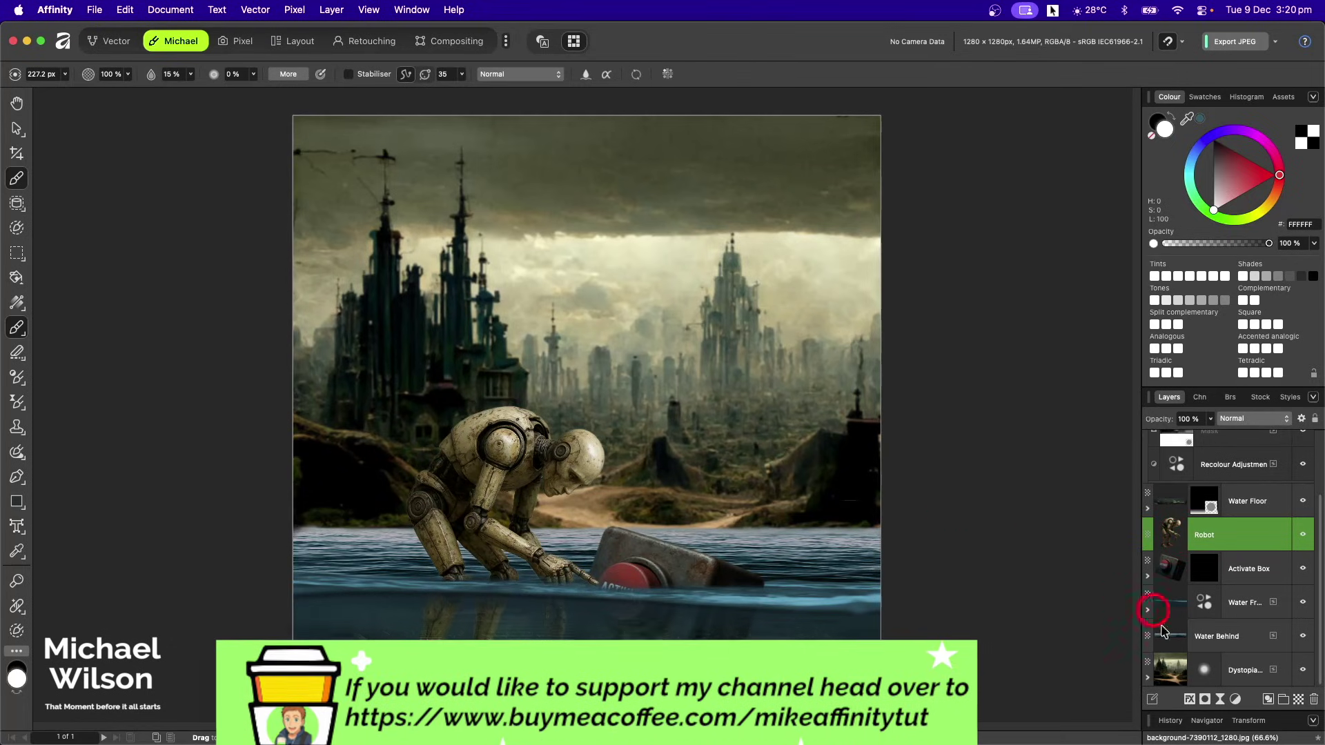
Add a Recolour adjustment to the robot with hue 60°, saturation 42% and lightness -32%
{"action": "left_click", "coordinate": [1235, 699]}
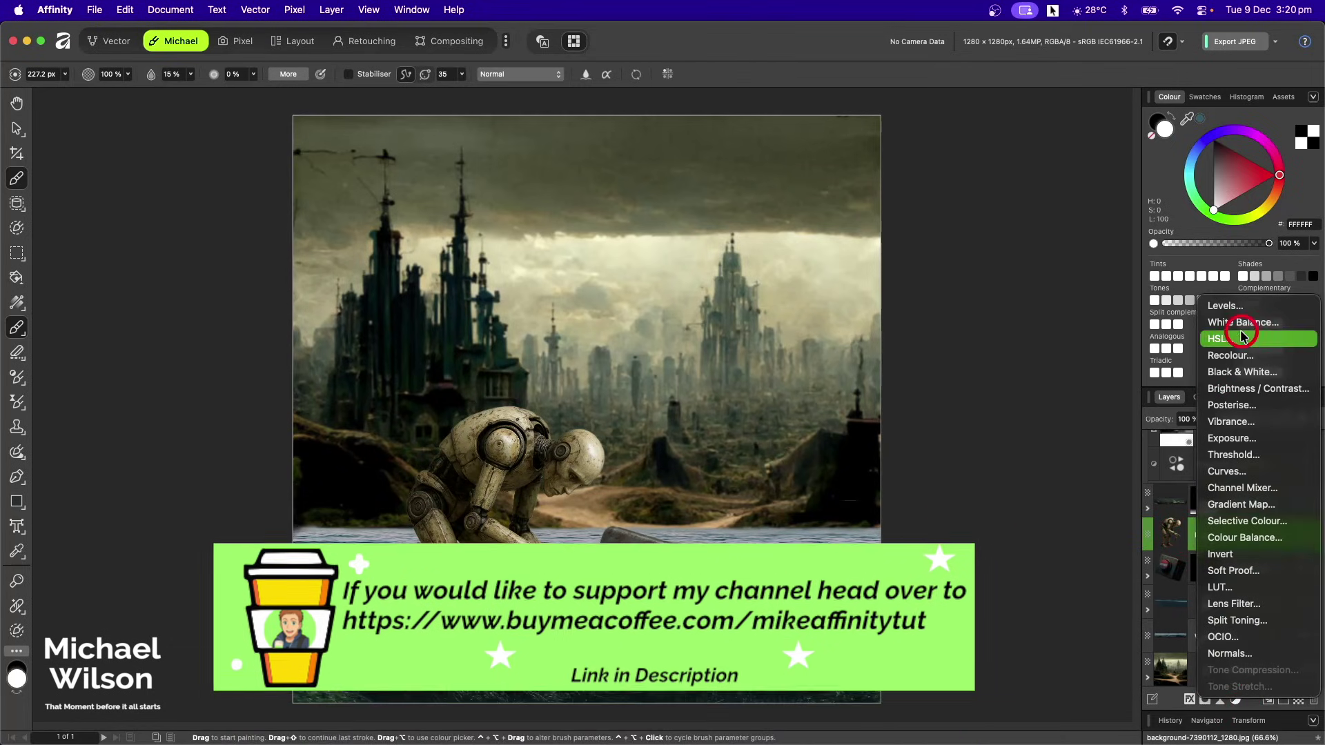
{"action": "left_click", "coordinate": [1227, 356]}
{"action": "left_click_drag", "start_coordinate": [1172, 533], "coordinate": [1171, 568]}
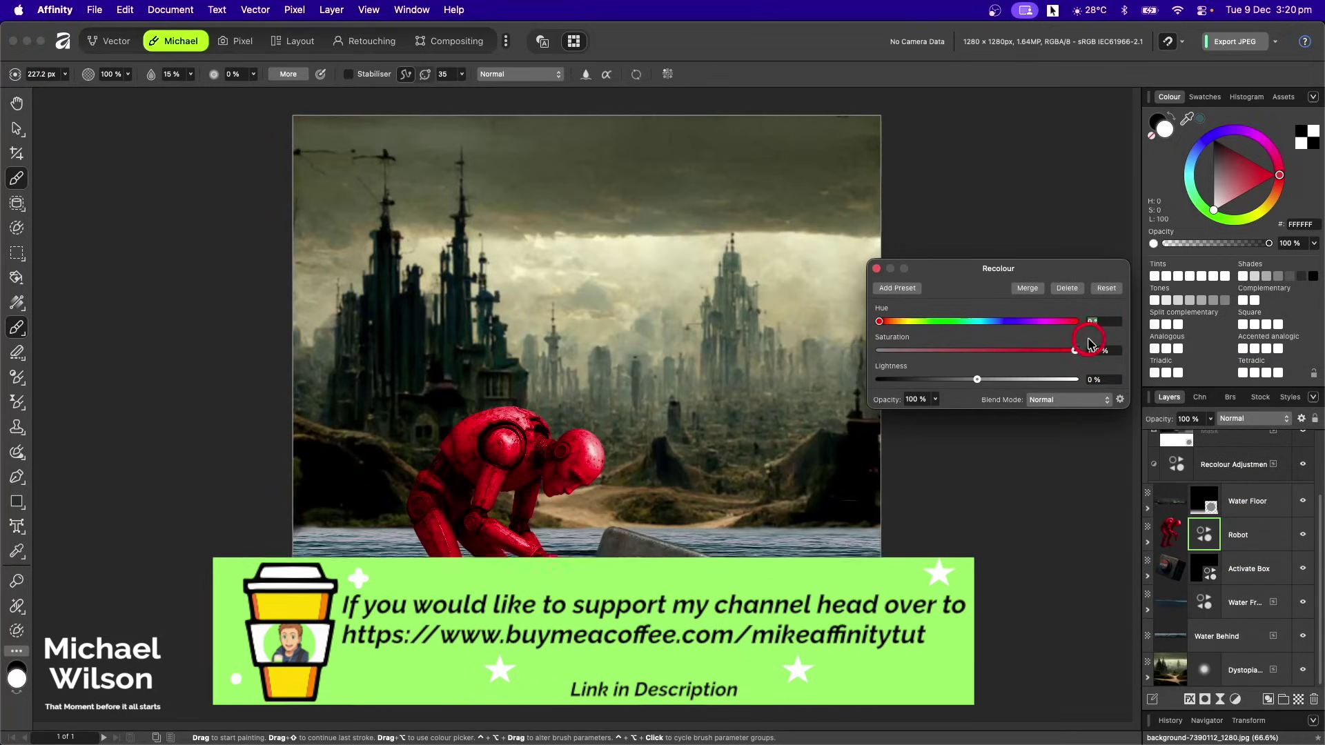
{"action": "type", "text": "60"}
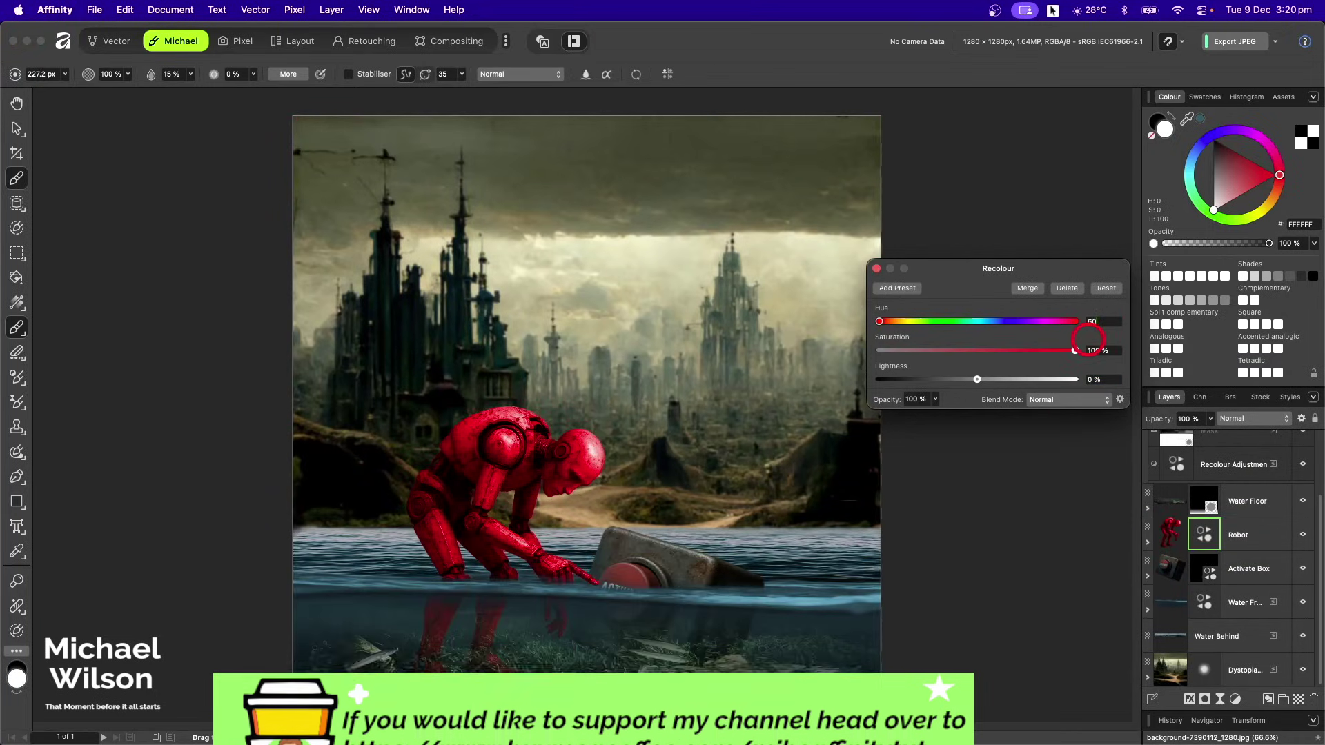
{"action": "key", "text": "Return"}
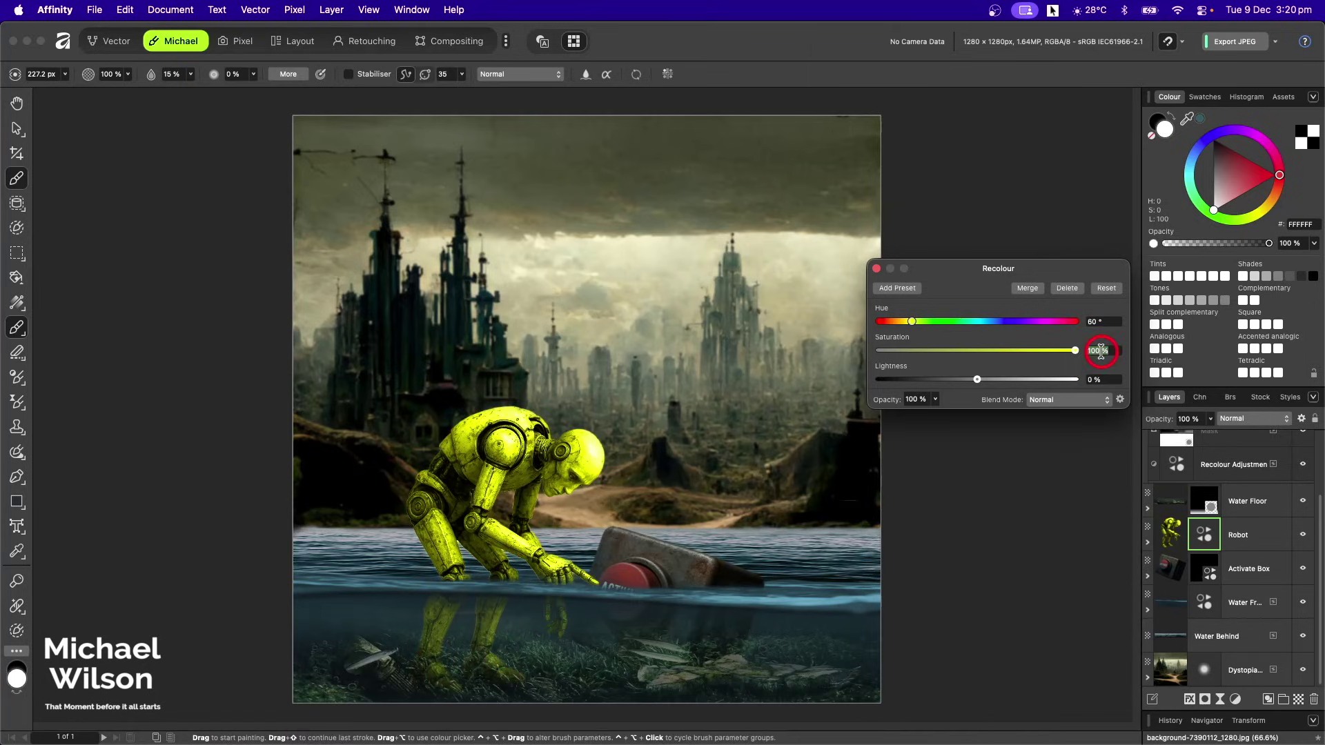
{"action": "key", "text": "Return"}
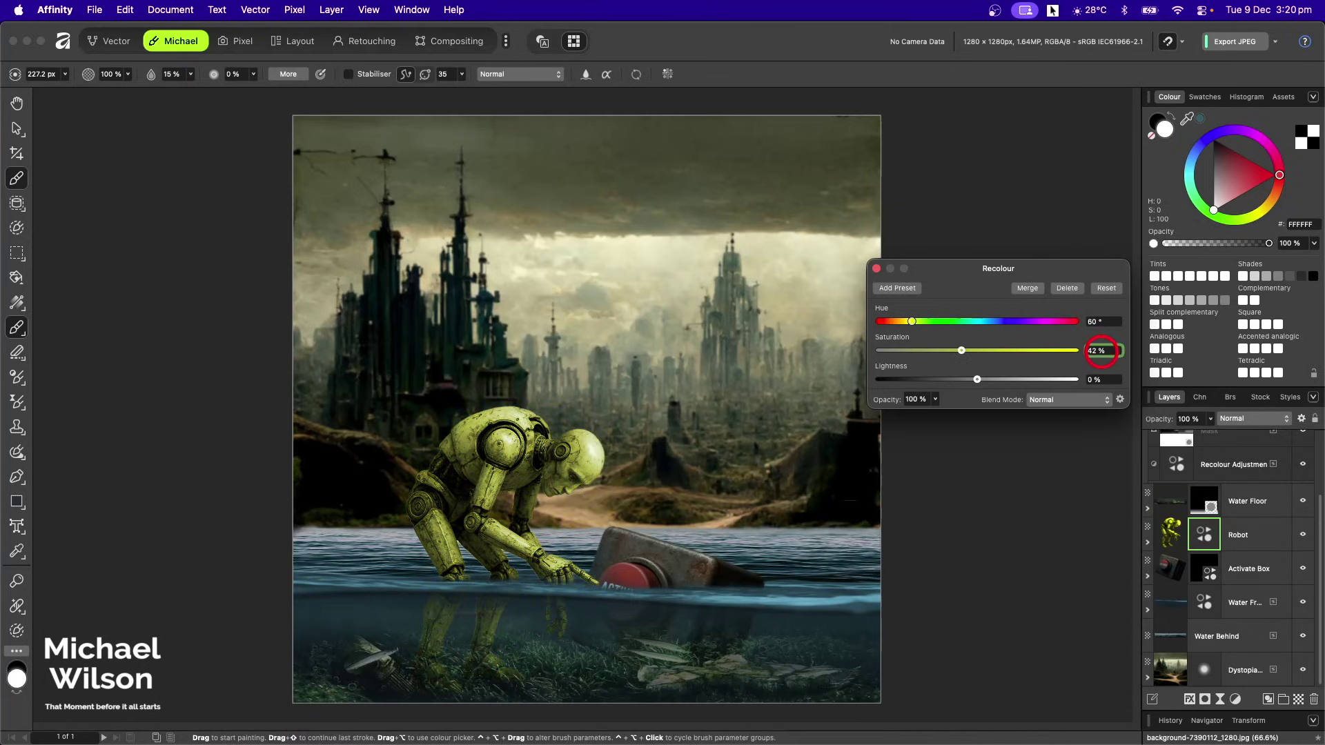
{"action": "left_click", "coordinate": [1102, 380]}
{"action": "type", "text": "-32"}
{"action": "key", "text": "Return"}
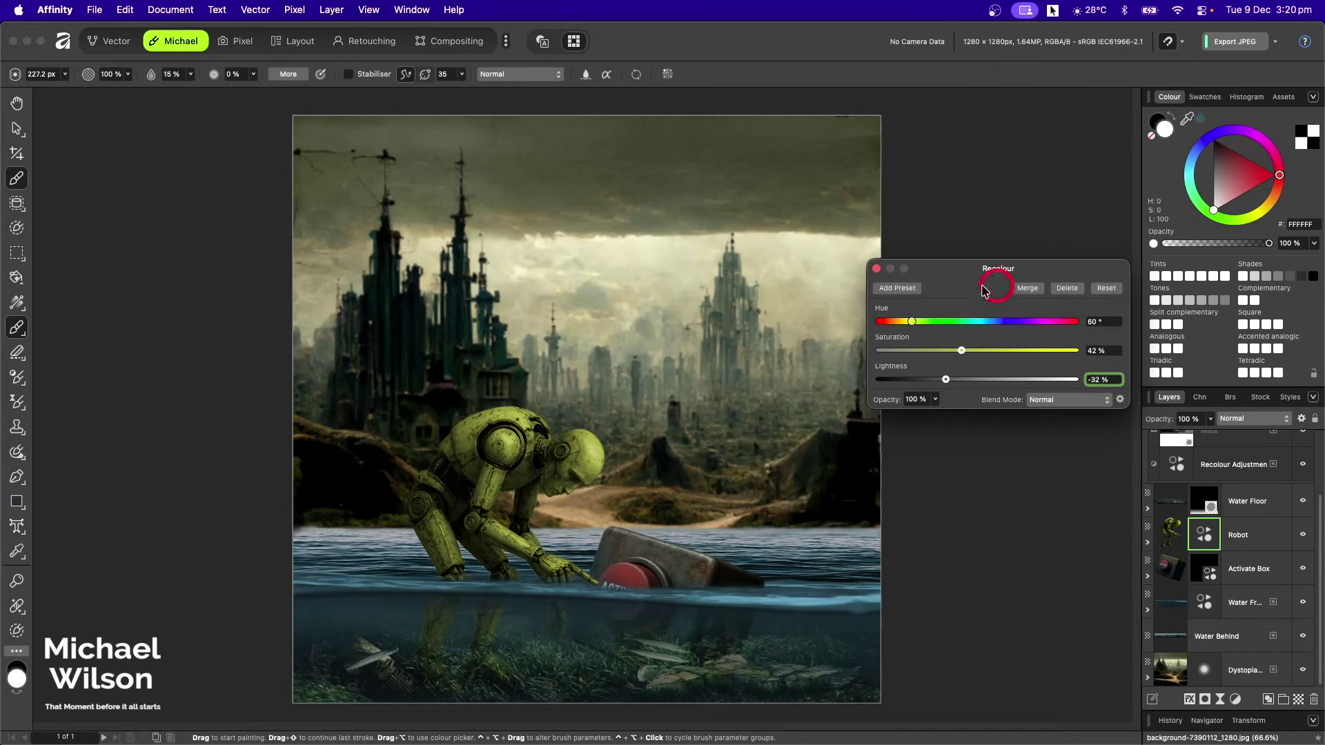
{"action": "left_click", "coordinate": [876, 268]}
{"action": "left_click", "coordinate": [1187, 530]}
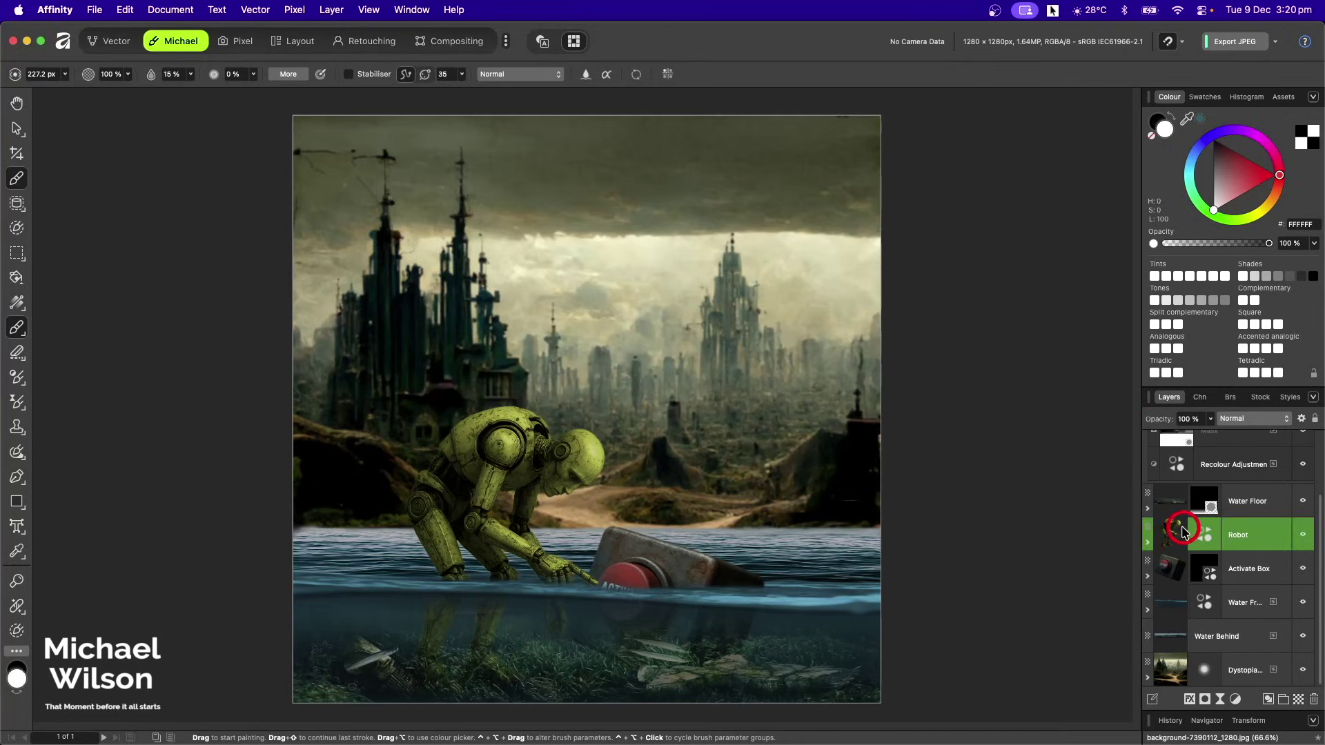
Add a new pixel layer above Robot set to Overlay blend mode
{"action": "left_click", "coordinate": [1298, 701]}
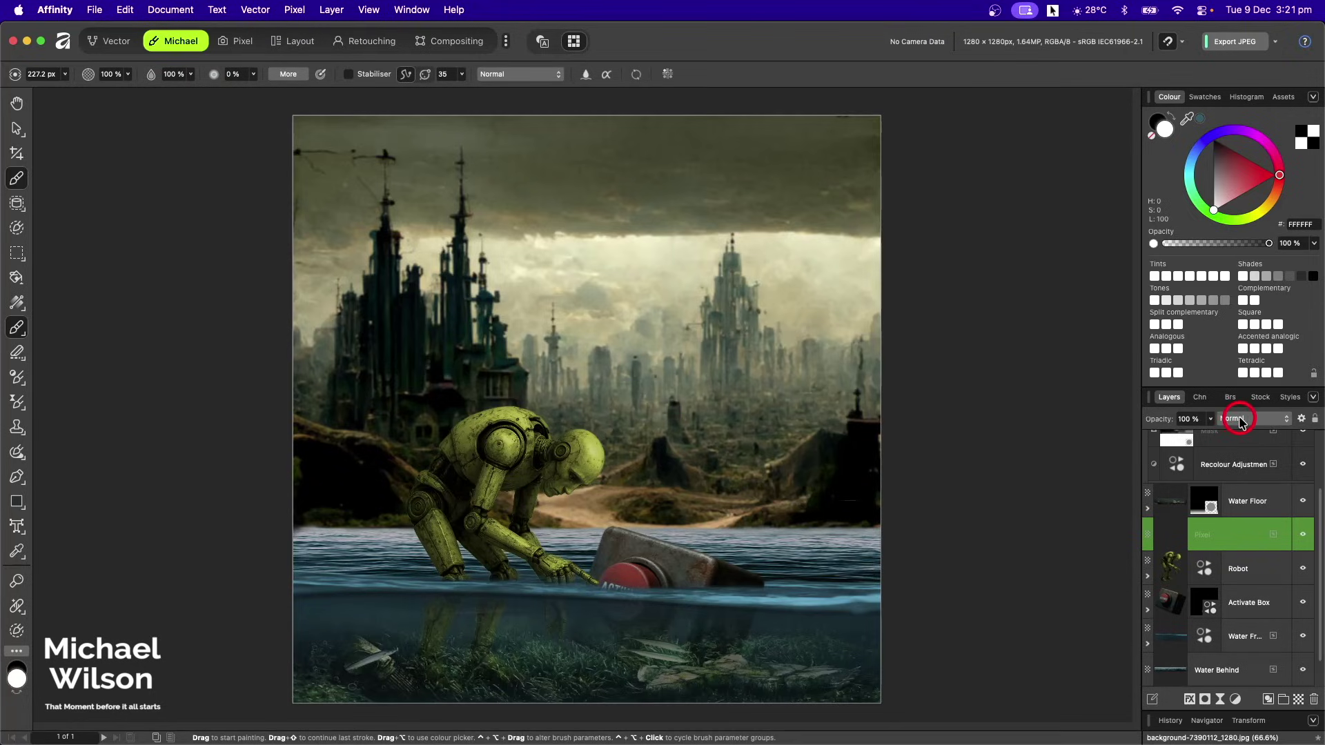
{"action": "left_click", "coordinate": [1240, 421]}
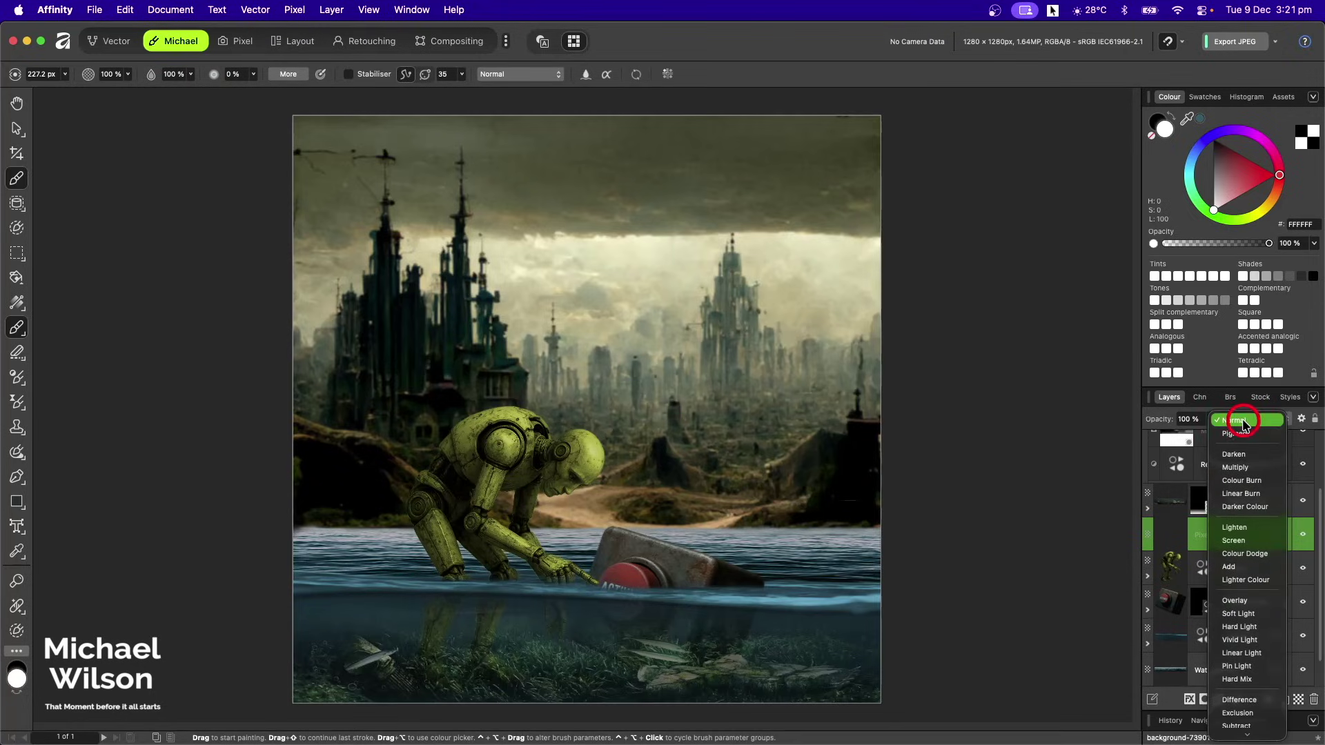
{"action": "left_click", "coordinate": [1235, 601]}
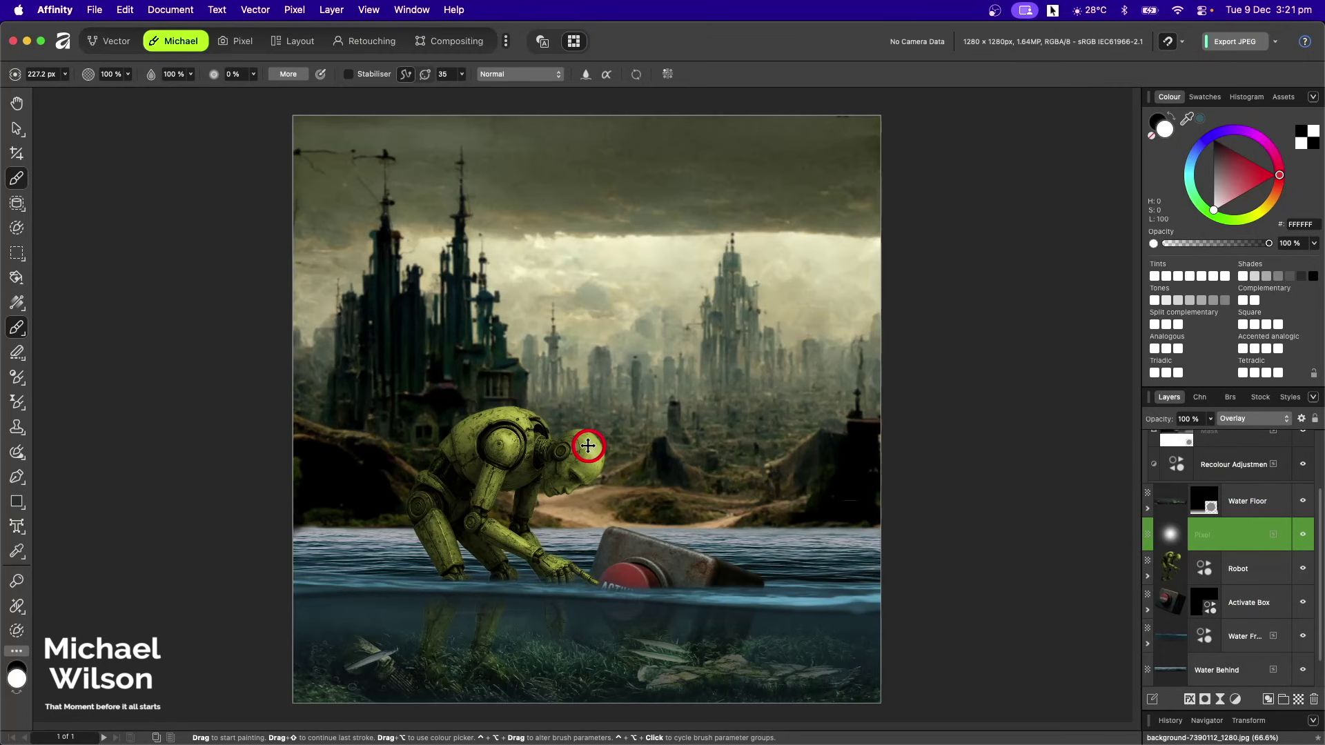
{"action": "scroll", "coordinate": [588, 447], "scroll_direction": "up", "scroll_amount": 5}
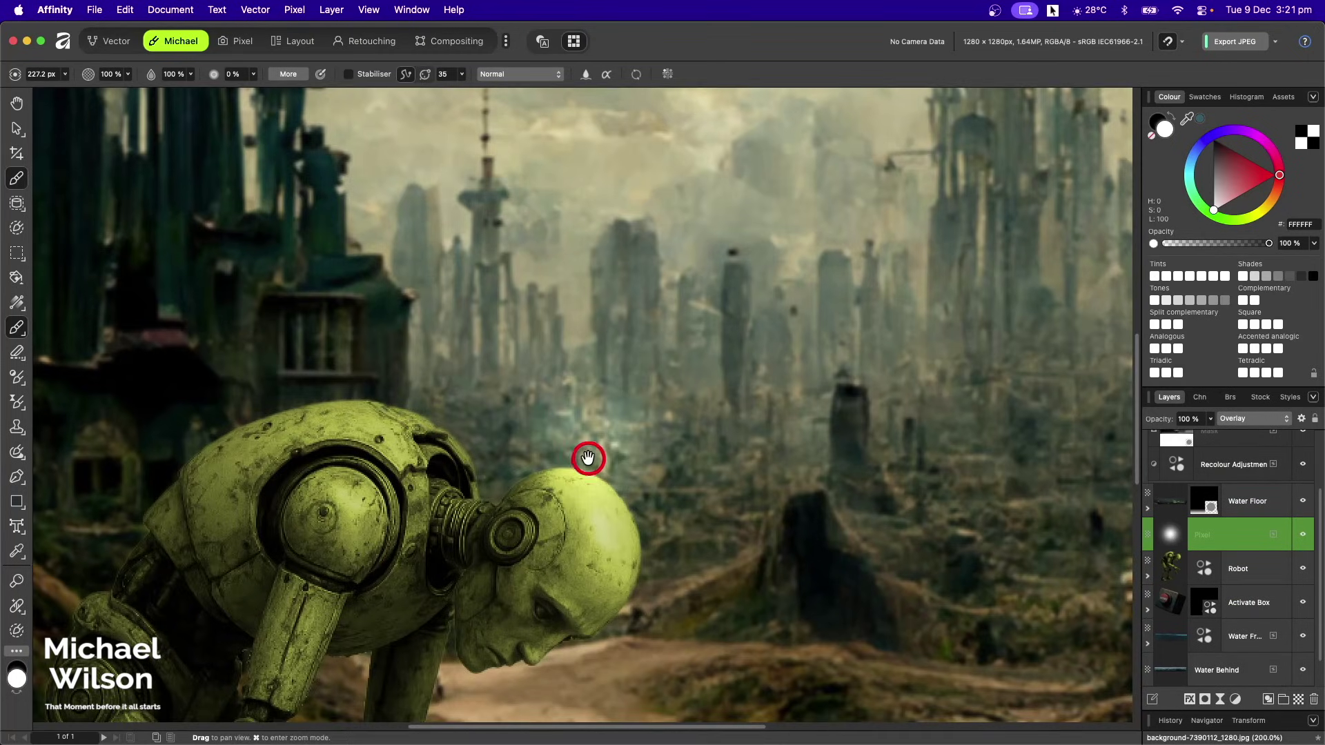
{"action": "scroll", "coordinate": [586, 458], "scroll_direction": "down", "scroll_amount": 5}
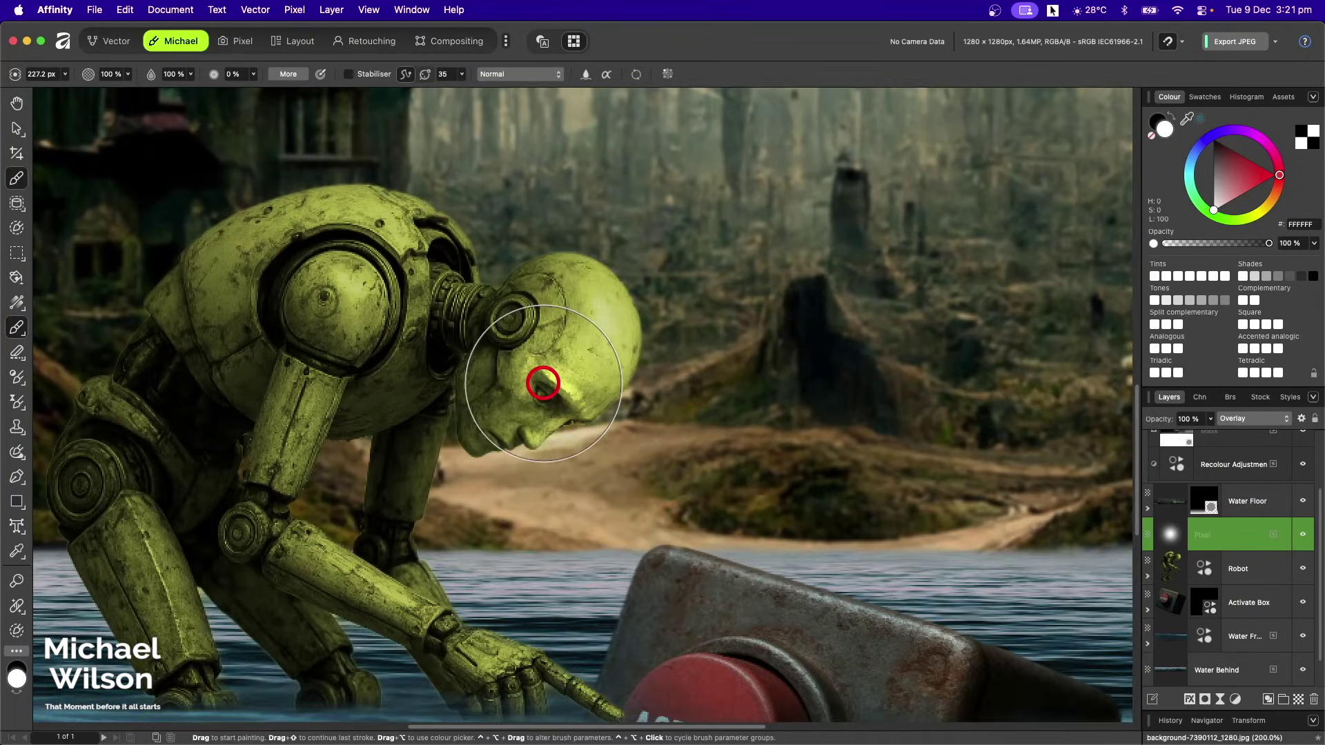
Dab blue 00ACFF over the robot's eye with a roughly 27 px brush
{"action": "mouse_move", "coordinate": [543, 383]}
{"action": "left_mouse_down"}
{"action": "mouse_move", "coordinate": [528, 431]}
{"action": "mouse_move", "coordinate": [541, 393]}
{"action": "left_mouse_up"}
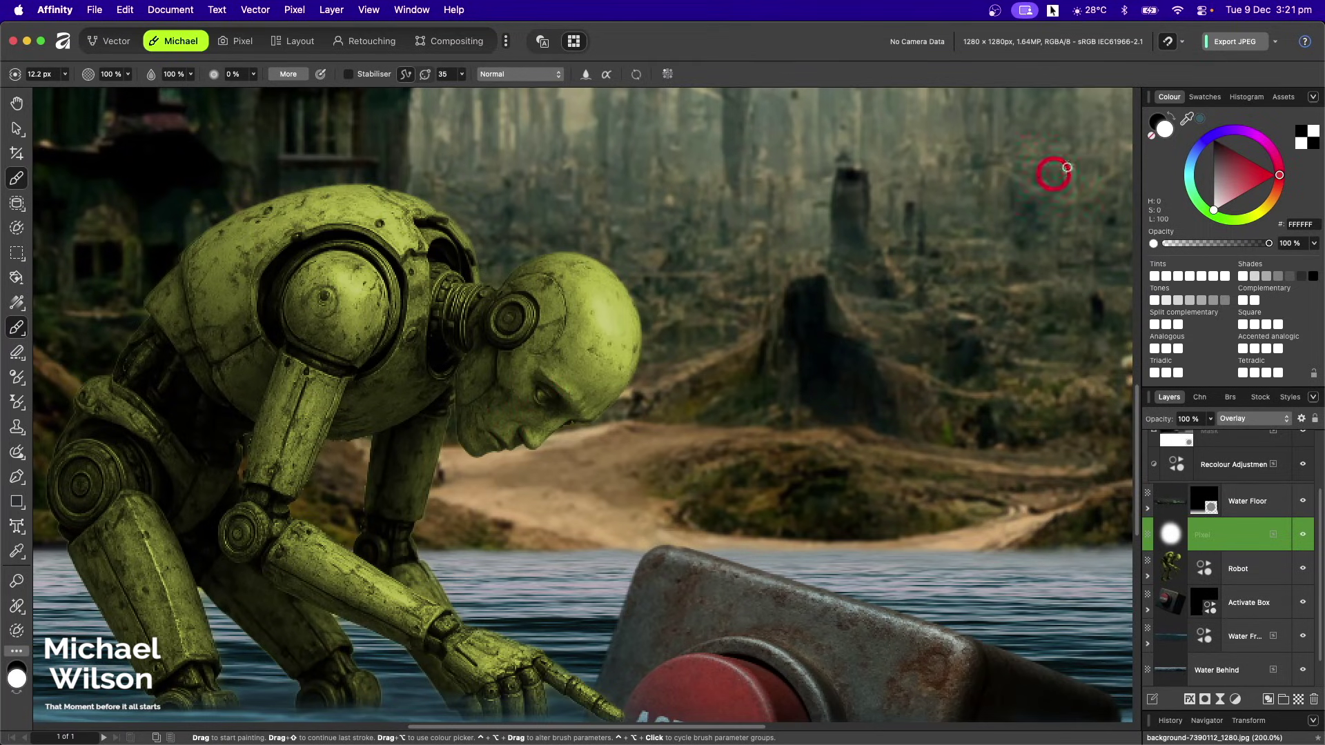
{"action": "left_click", "coordinate": [1201, 163]}
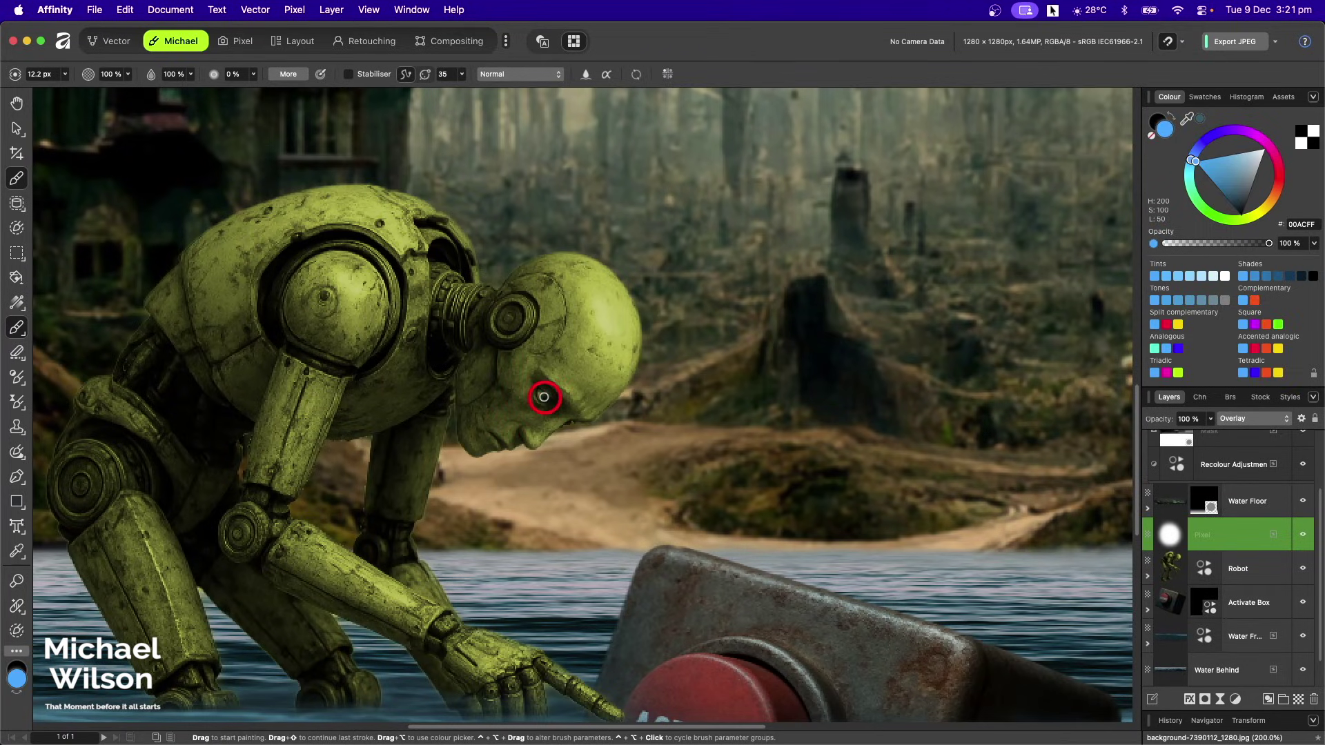
{"action": "left_click", "coordinate": [543, 394]}
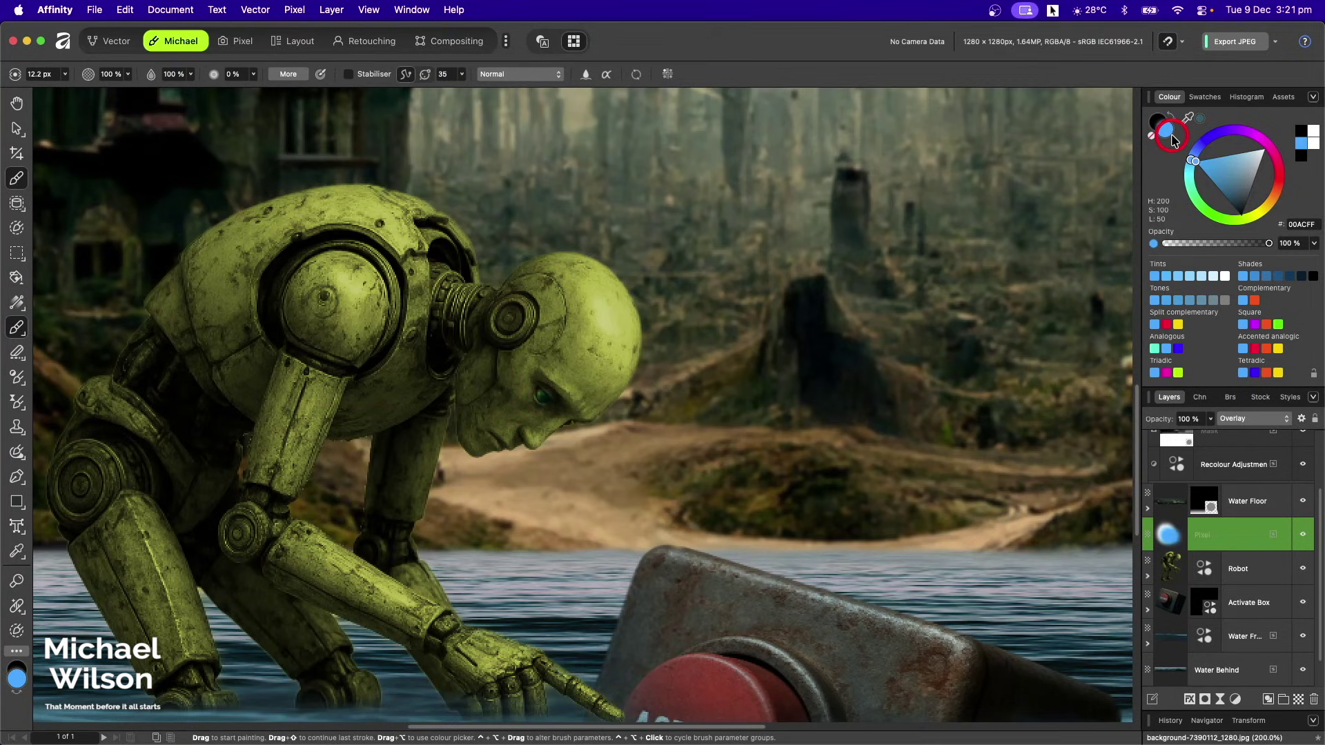
{"action": "left_click", "coordinate": [1313, 130]}
{"action": "key", "text": "super+equal"}
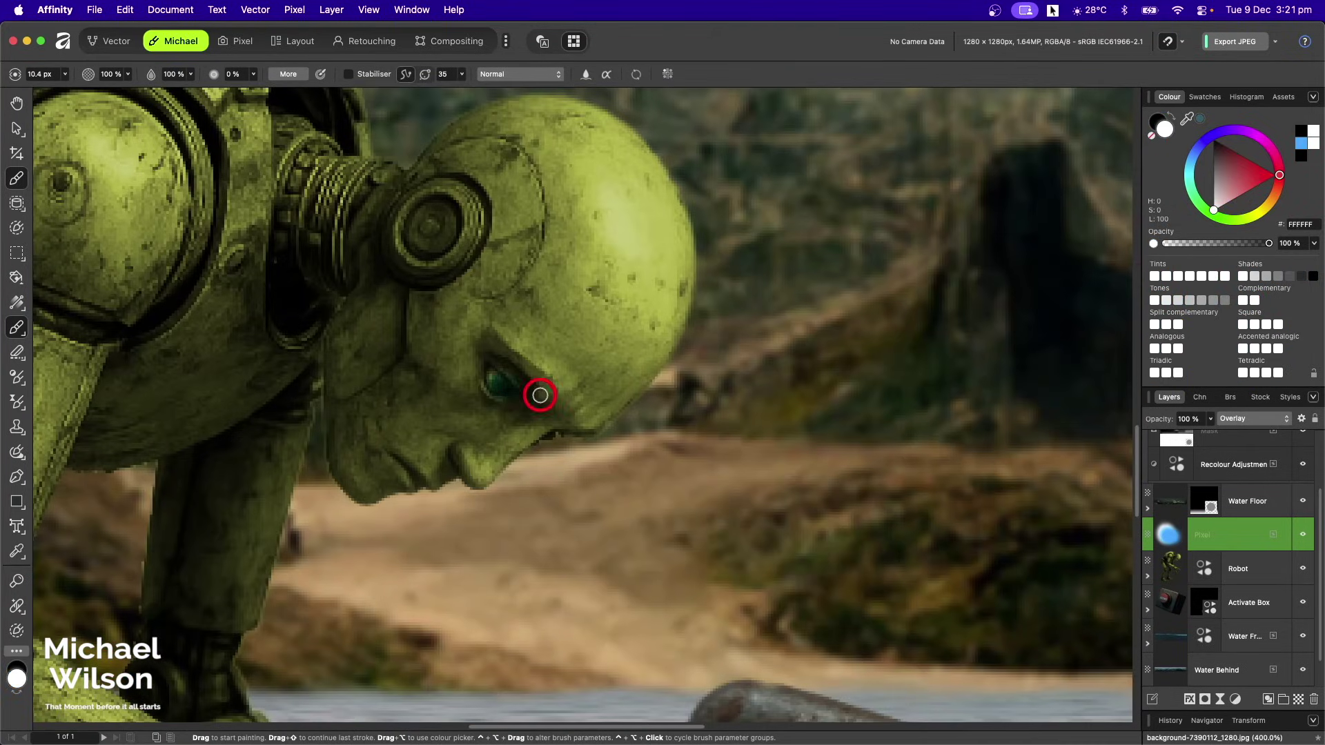
{"action": "key", "text": "bracketleft"}
{"action": "key", "text": "bracketleft"}
{"action": "key", "text": "bracketleft"}
{"action": "key", "text": "super+0"}
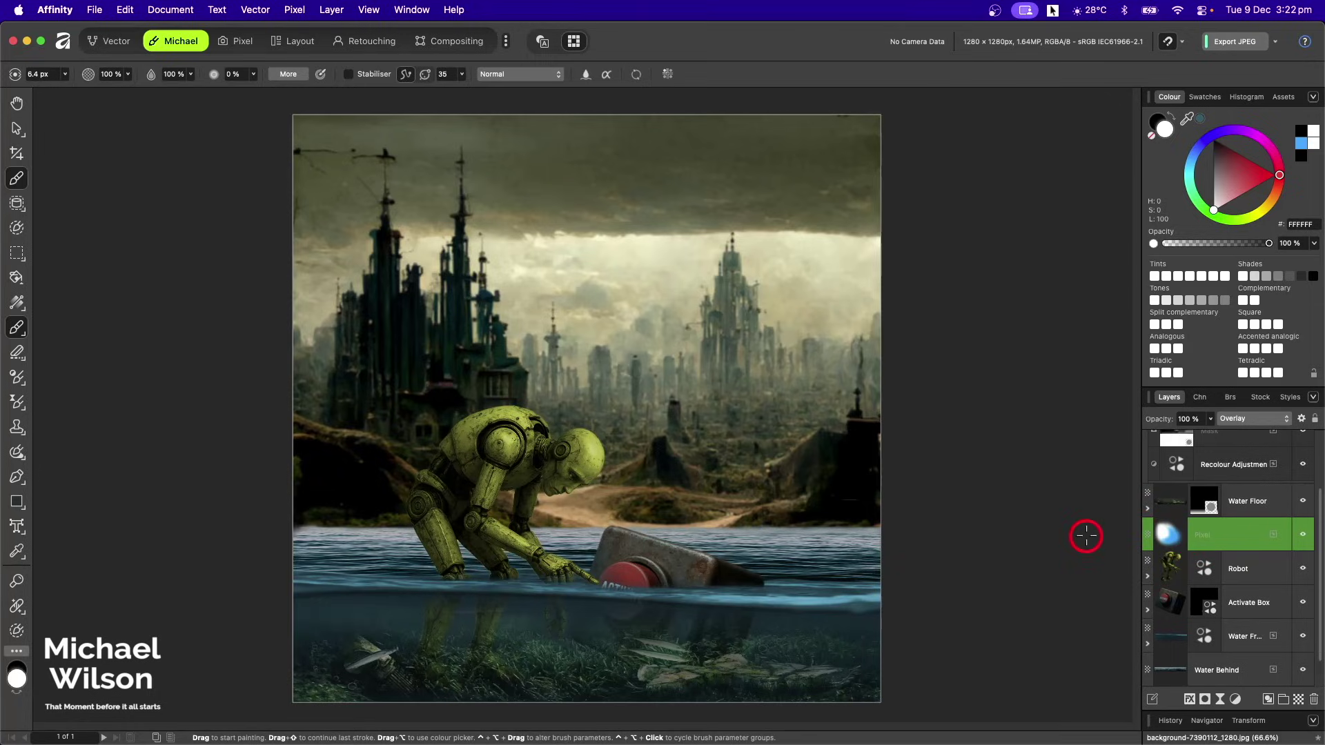
Nest an Exposure adjustment at -4.458 inside the Robot layer and invert its mask
{"action": "left_click", "coordinate": [1174, 568]}
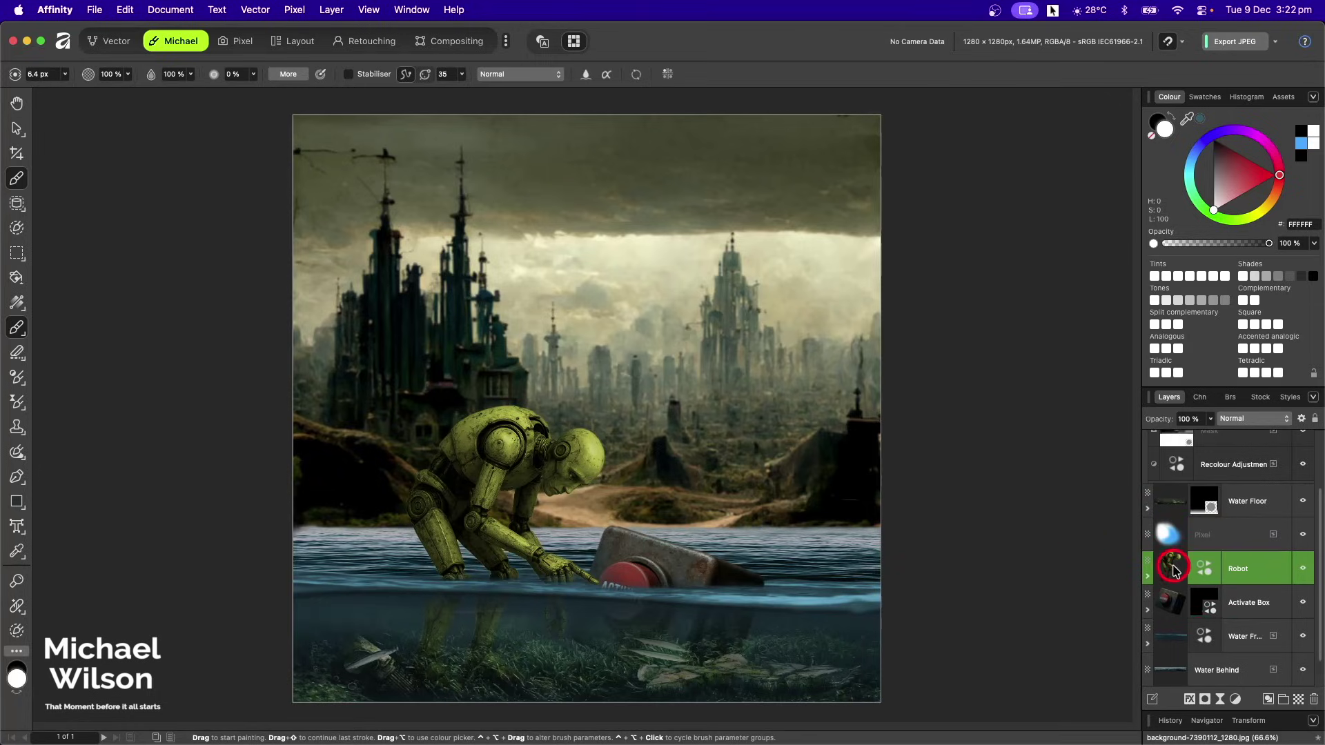
{"action": "left_click", "coordinate": [1235, 702]}
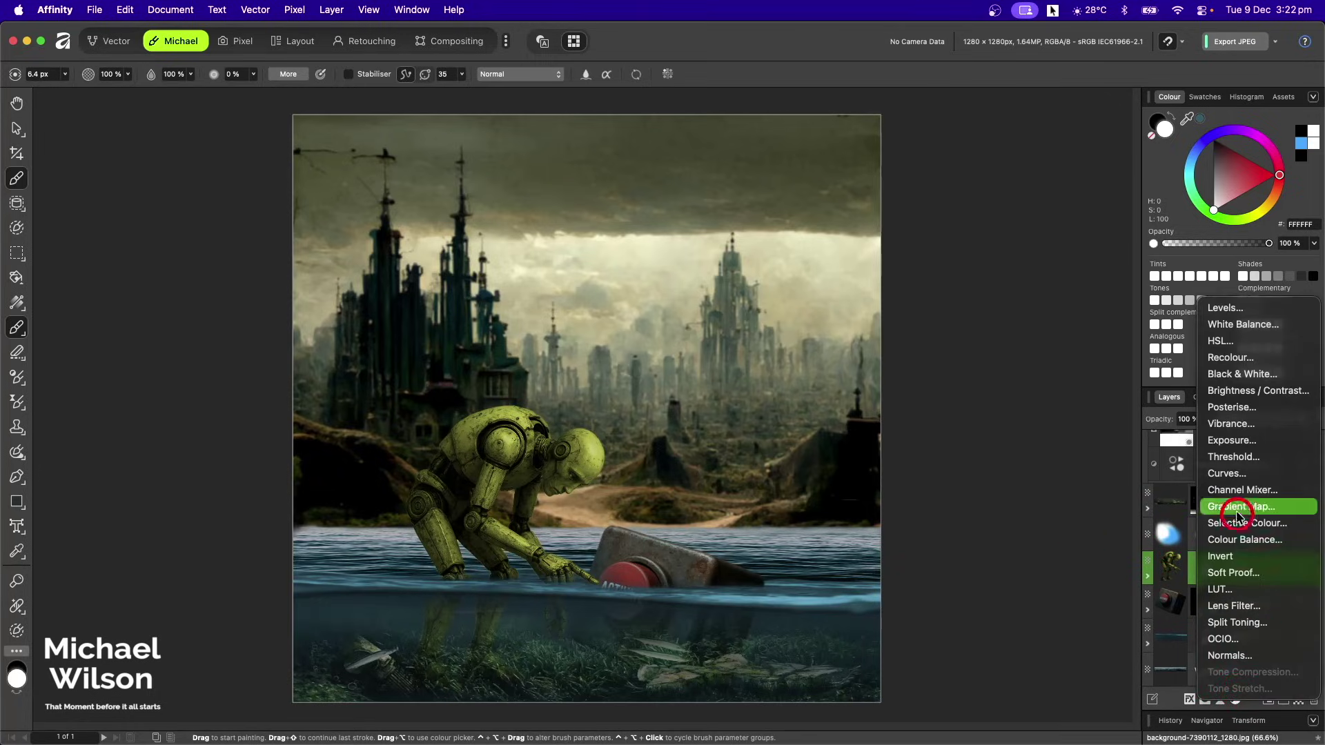
{"action": "left_click", "coordinate": [1240, 446]}
{"action": "left_click_drag", "start_coordinate": [975, 370], "coordinate": [959, 373]}
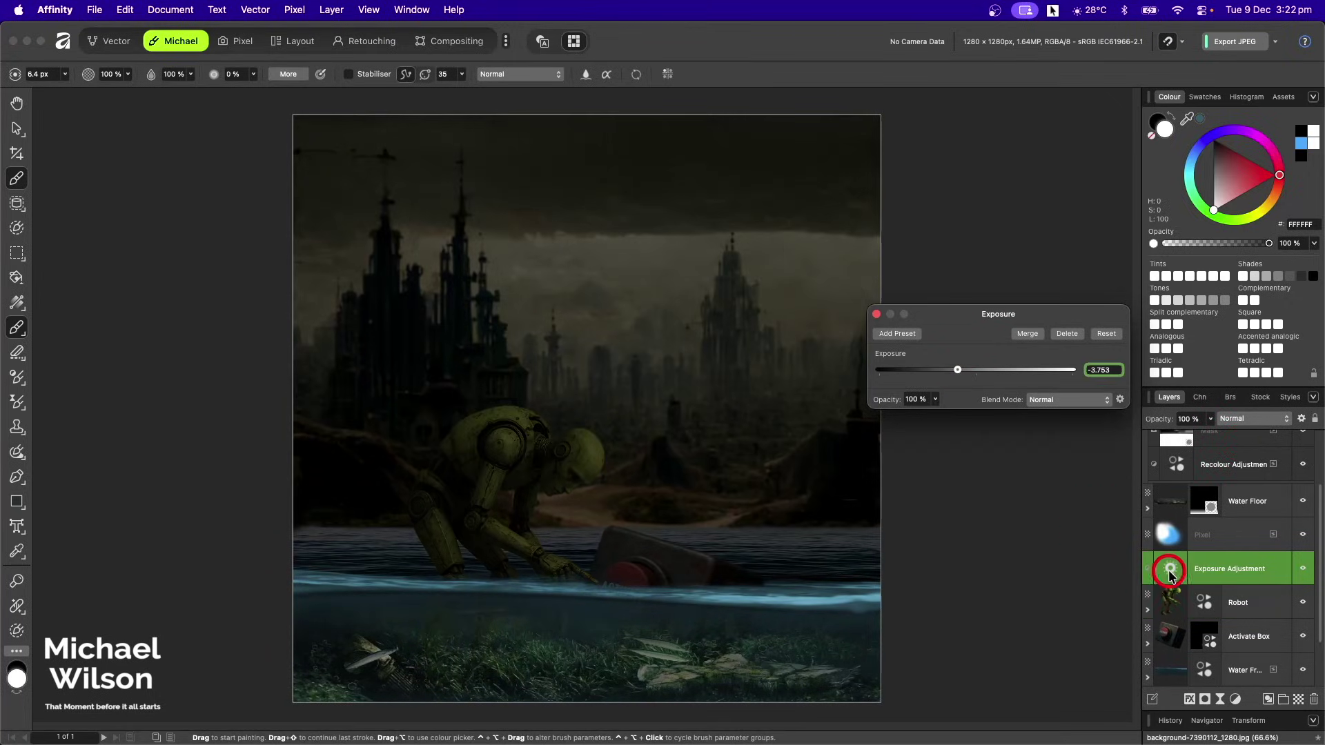
{"action": "left_click_drag", "start_coordinate": [1170, 569], "coordinate": [1171, 604]}
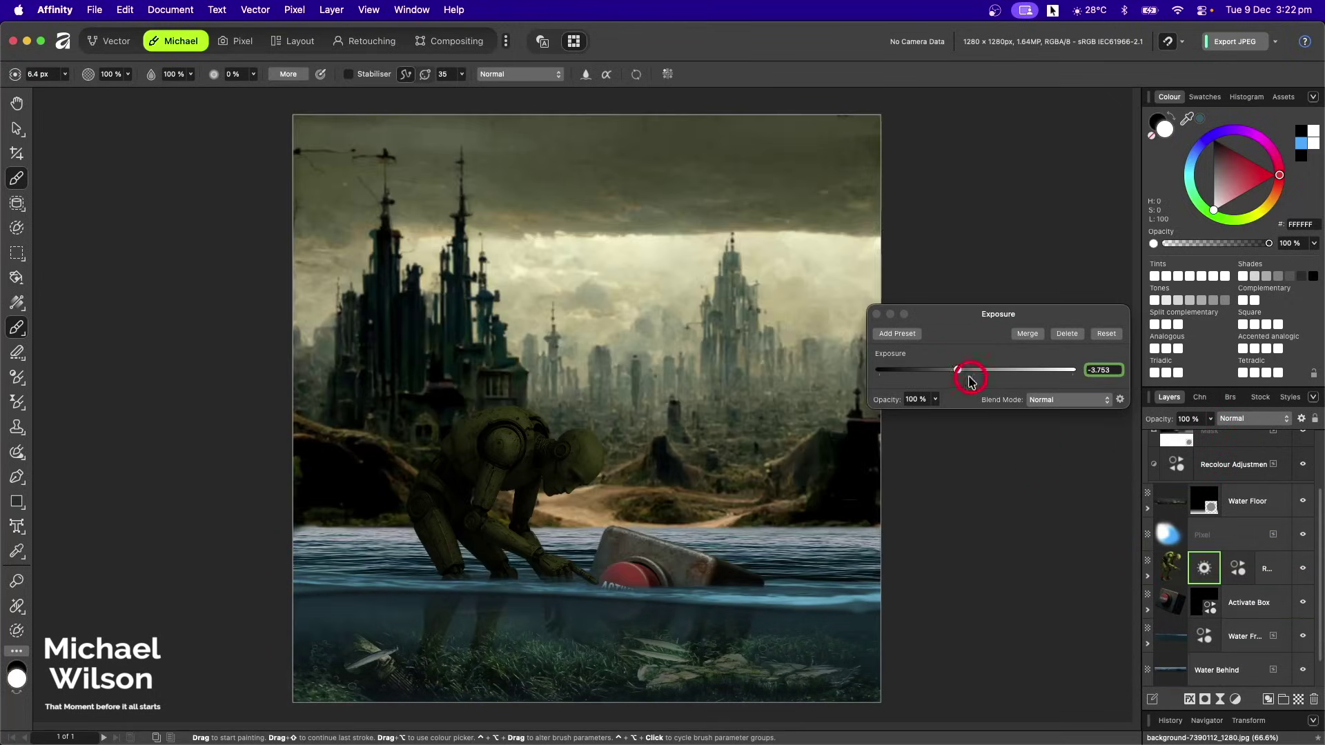
{"action": "left_click_drag", "start_coordinate": [957, 371], "coordinate": [954, 371]}
{"action": "key", "text": "super+i"}
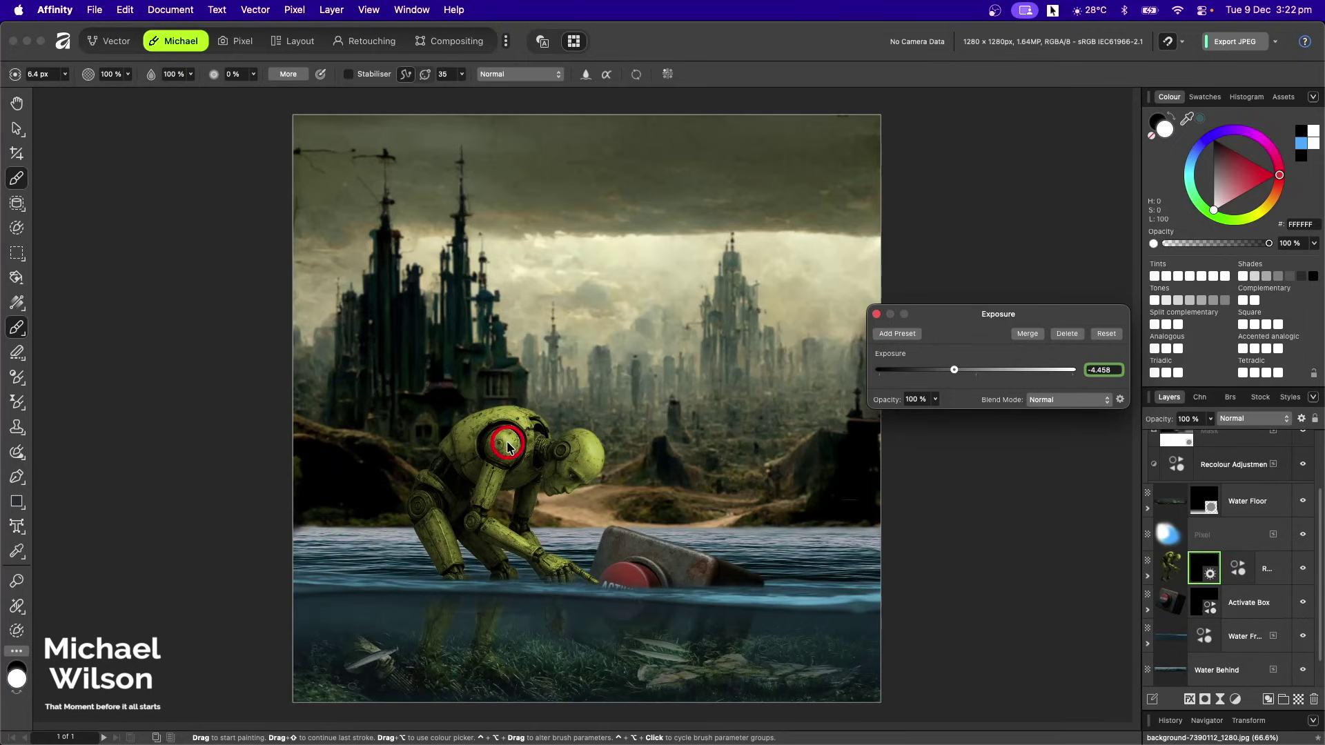
Brush the exposure mask white at 26% flow over the robot's shoulder and upper arm
{"action": "key", "text": "bracketright"}
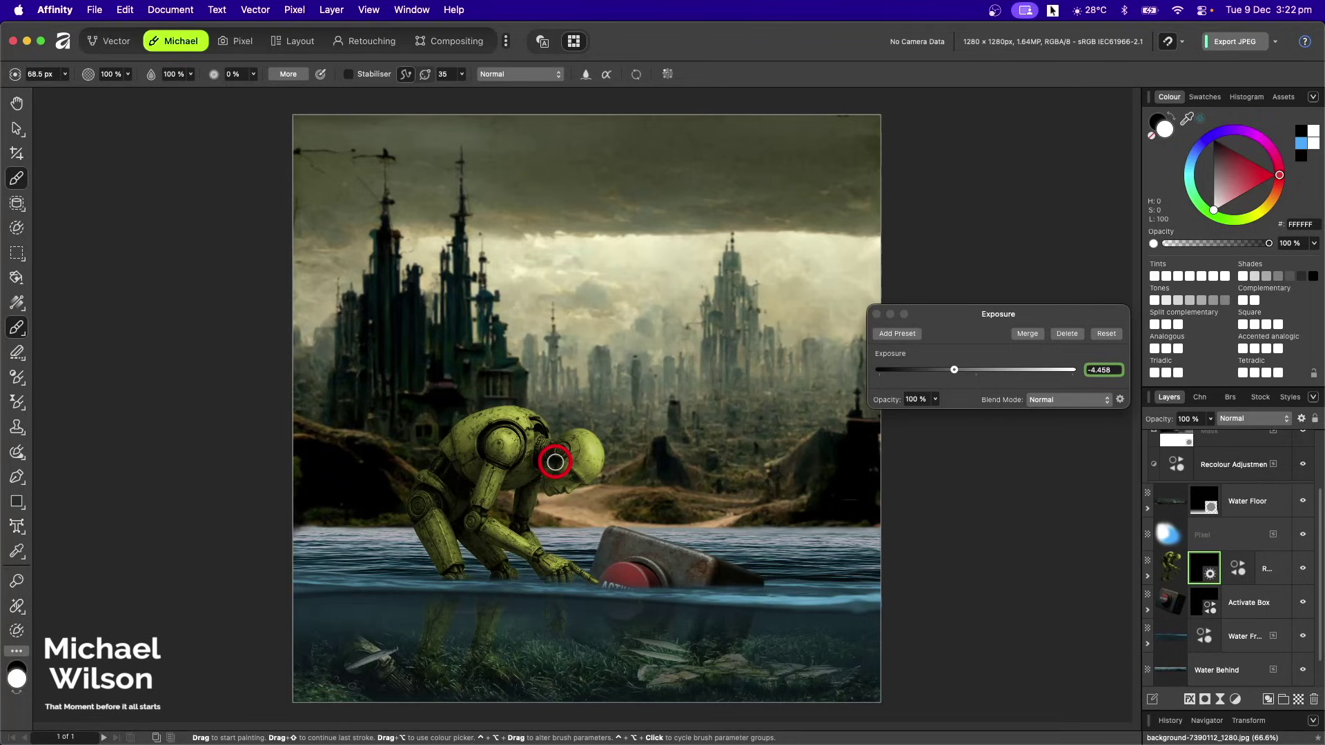
{"action": "key", "text": "bracketright"}
{"action": "key", "text": "bracketright"}
{"action": "key", "text": "bracketright"}
{"action": "key", "text": "bracketright"}
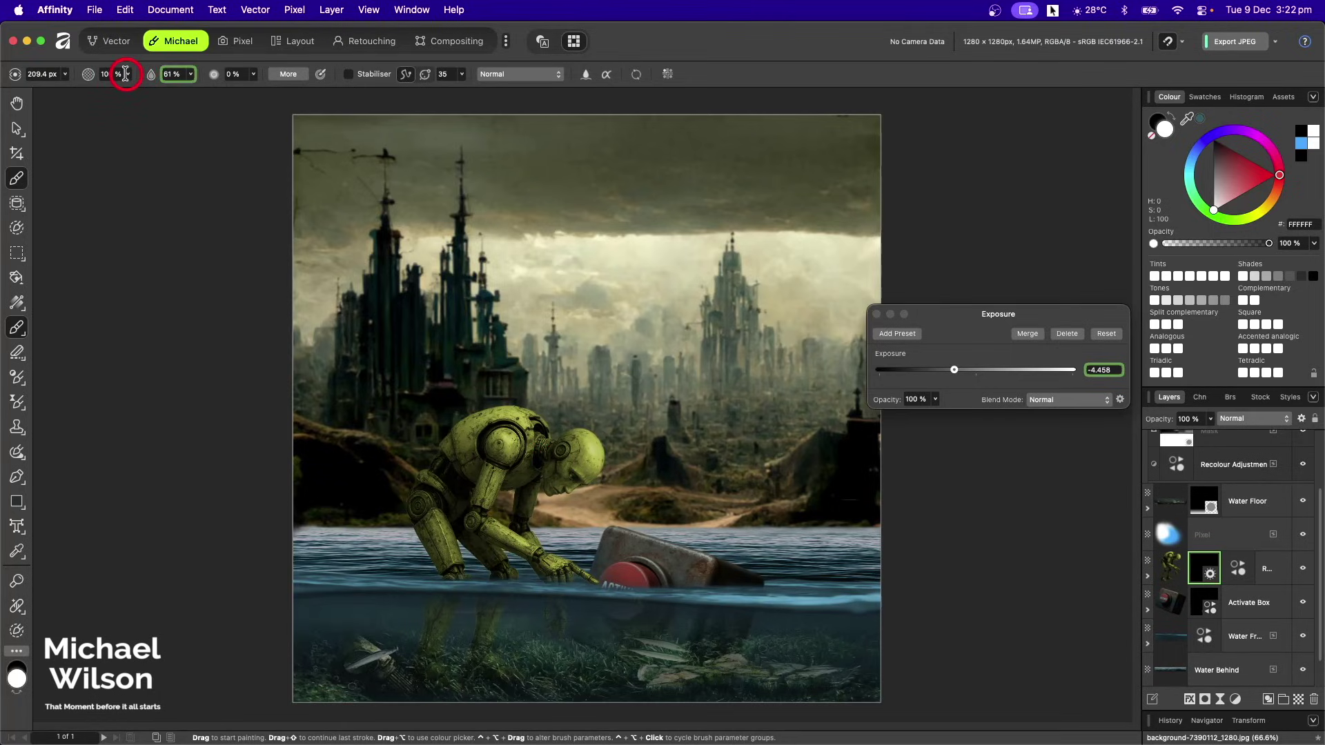
{"action": "type", "text": "26"}
{"action": "key", "text": "Return"}
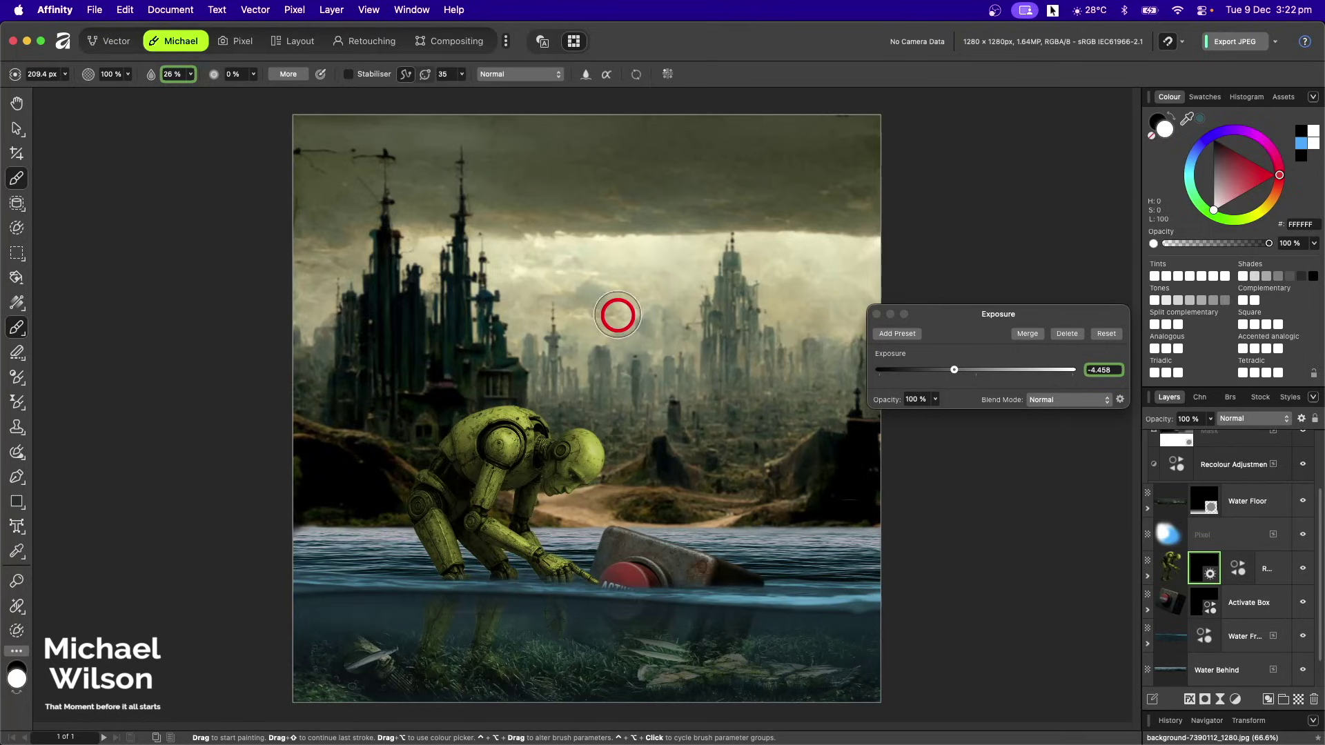
{"action": "mouse_move", "coordinate": [490, 472]}
{"action": "left_mouse_down"}
{"action": "mouse_move", "coordinate": [471, 432]}
{"action": "mouse_move", "coordinate": [485, 427]}
{"action": "mouse_move", "coordinate": [424, 498]}
{"action": "mouse_move", "coordinate": [449, 560]}
{"action": "mouse_move", "coordinate": [436, 608]}
{"action": "mouse_move", "coordinate": [502, 637]}
{"action": "mouse_move", "coordinate": [487, 517]}
{"action": "mouse_move", "coordinate": [551, 569]}
{"action": "mouse_move", "coordinate": [502, 439]}
{"action": "mouse_move", "coordinate": [510, 463]}
{"action": "mouse_move", "coordinate": [567, 479]}
{"action": "mouse_move", "coordinate": [481, 460]}
{"action": "mouse_move", "coordinate": [503, 433]}
{"action": "mouse_move", "coordinate": [472, 450]}
{"action": "left_mouse_up"}
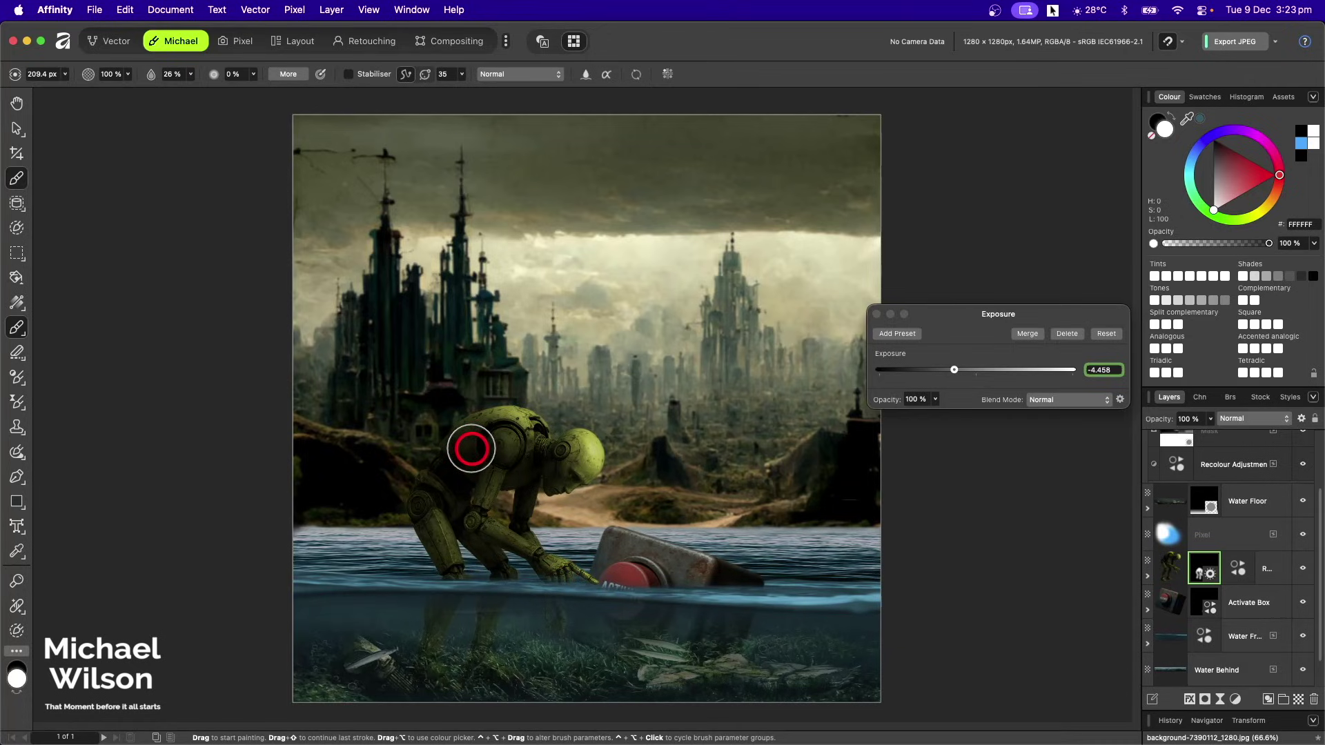
{"action": "key", "text": "x"}
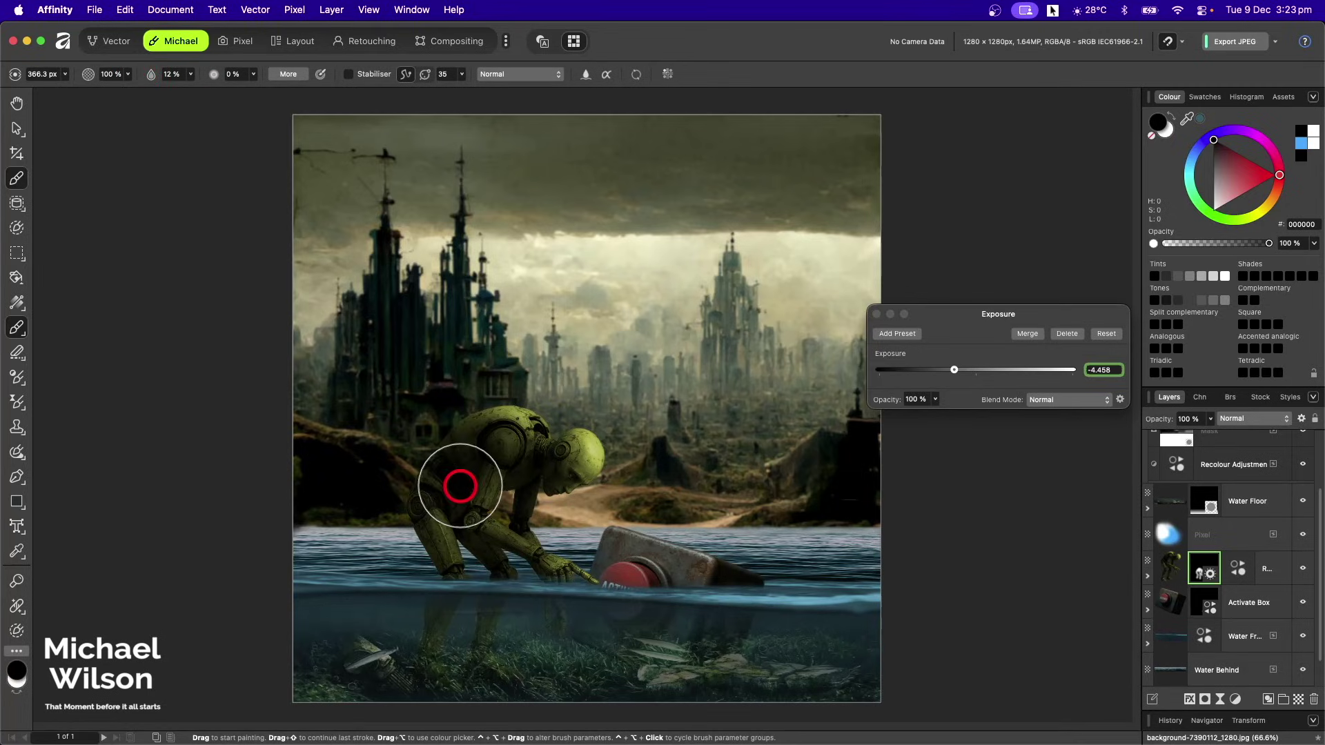
{"action": "key", "text": "bracketleft"}
{"action": "key", "text": "bracketleft"}
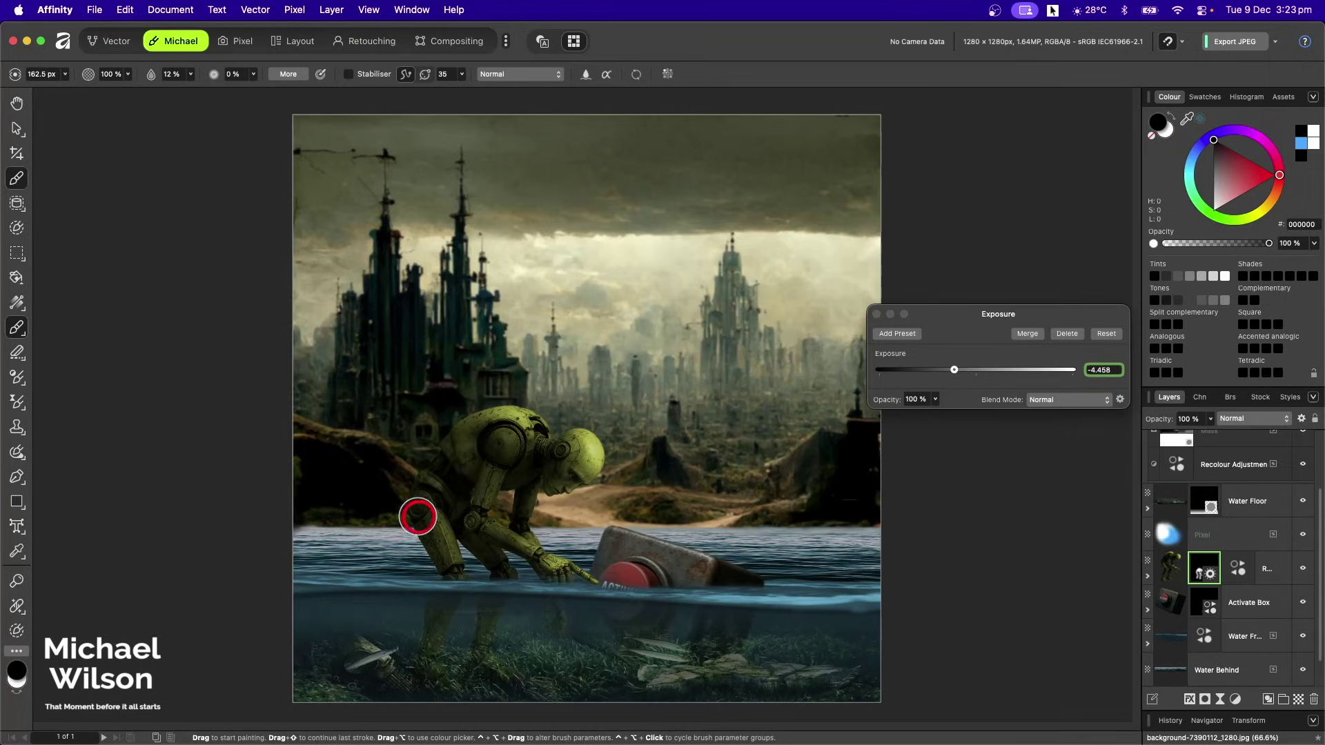
{"action": "left_click", "coordinate": [1177, 610]}
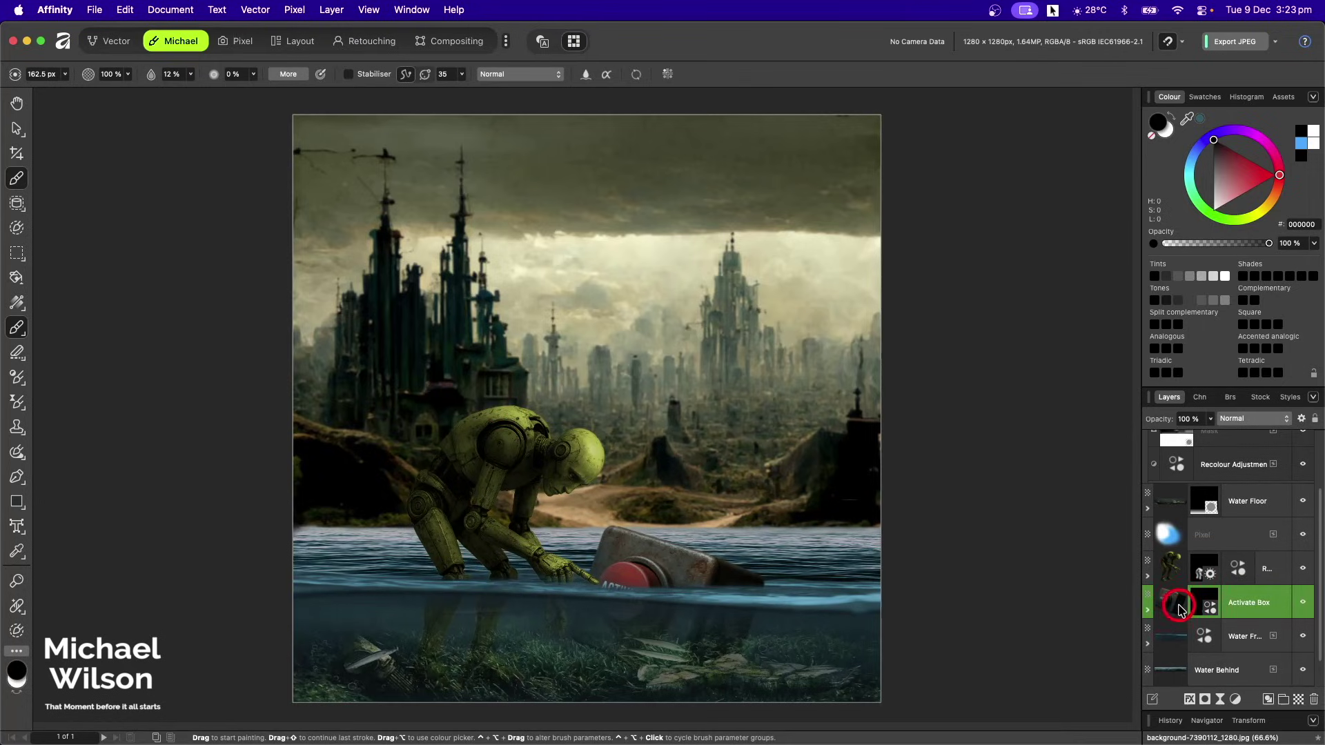
Darken the Activate Box with its own Exposure adjustment at -1.386
{"action": "left_click", "coordinate": [1236, 700]}
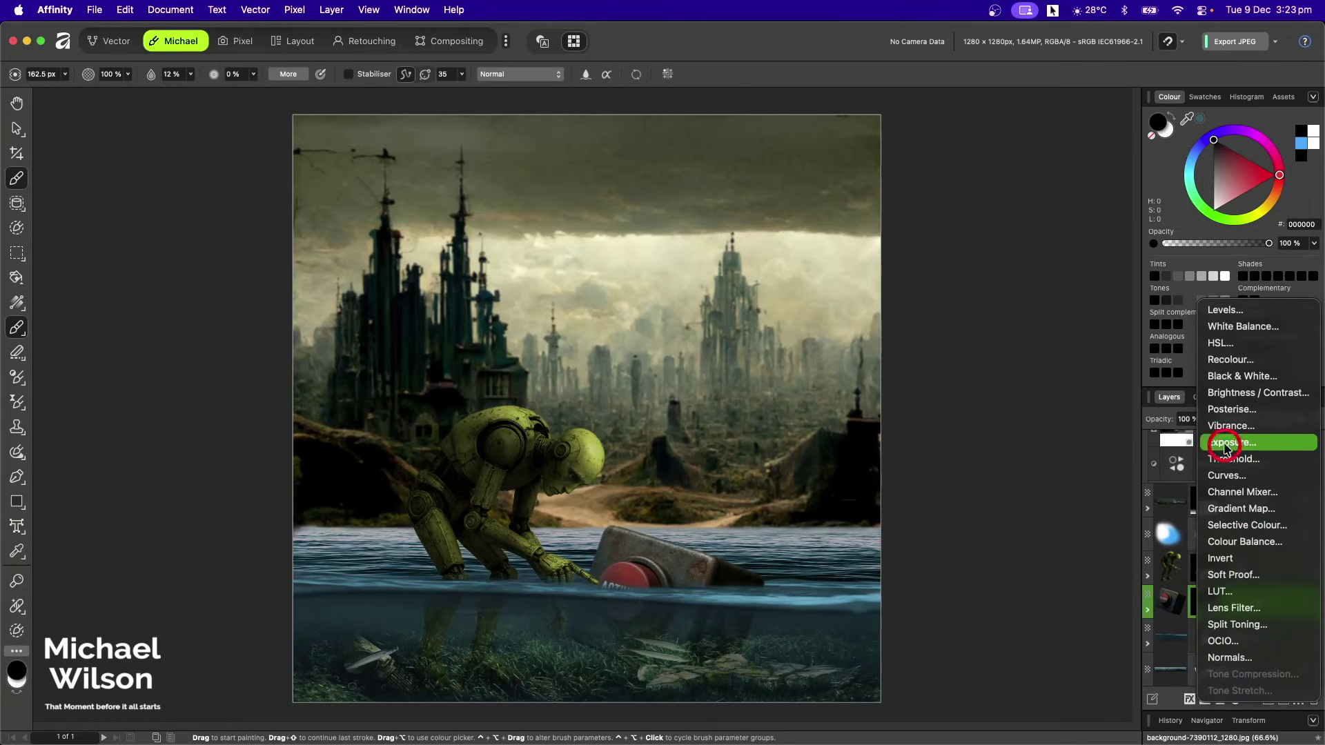
{"action": "left_click", "coordinate": [1198, 671]}
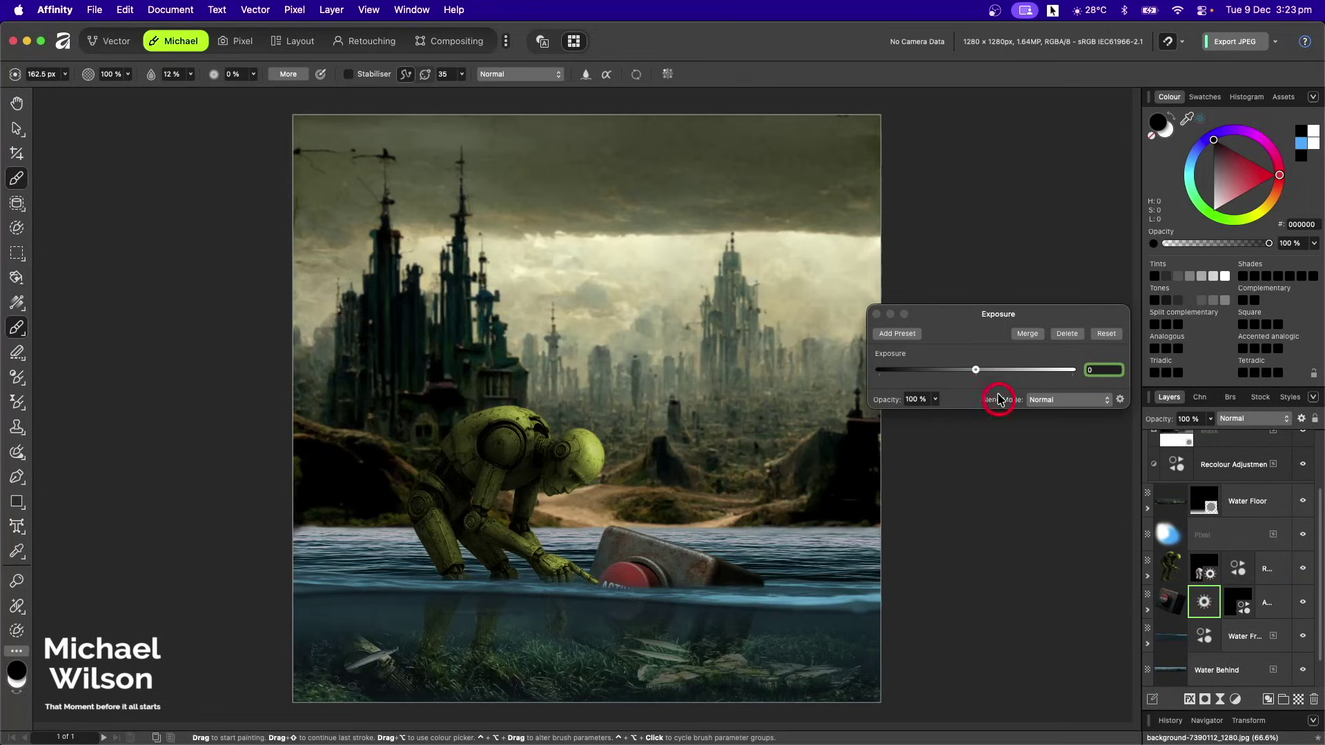
{"action": "left_click_drag", "start_coordinate": [975, 373], "coordinate": [969, 373]}
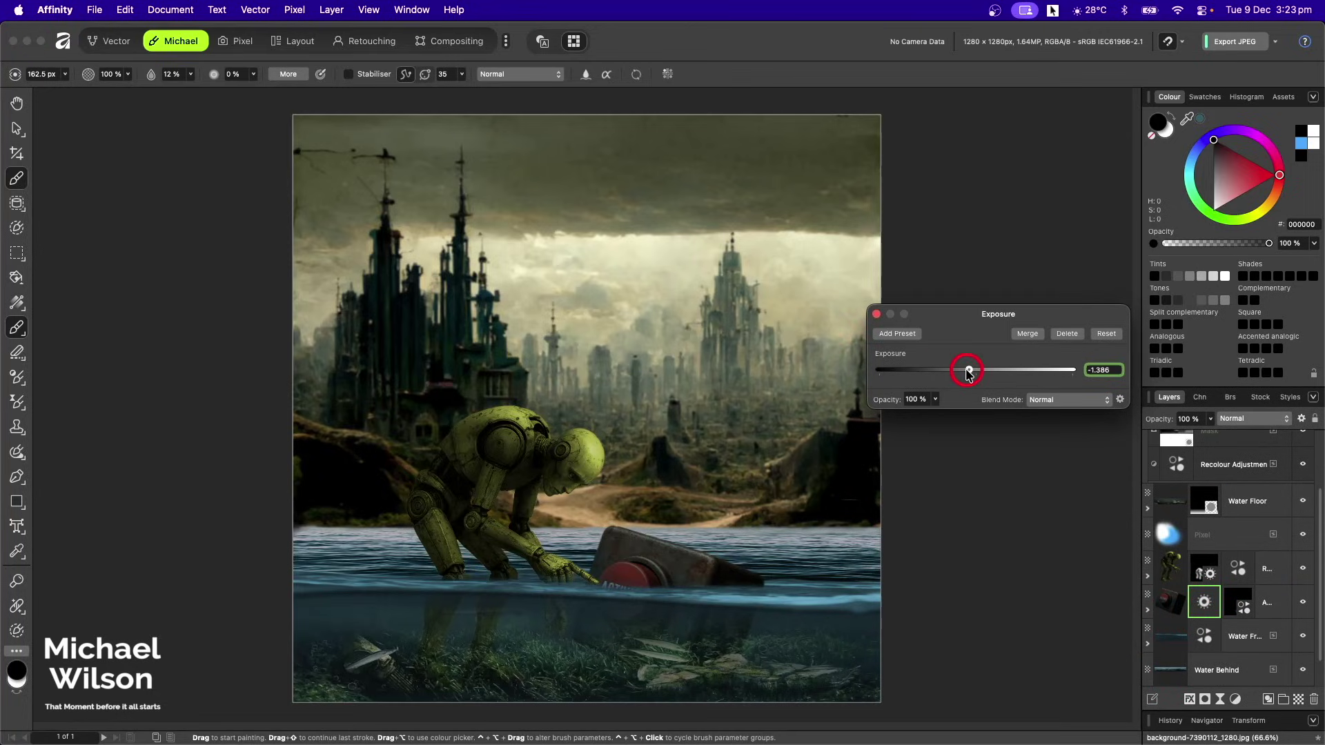
{"action": "left_click", "coordinate": [877, 314]}
{"action": "left_click", "coordinate": [1229, 473]}
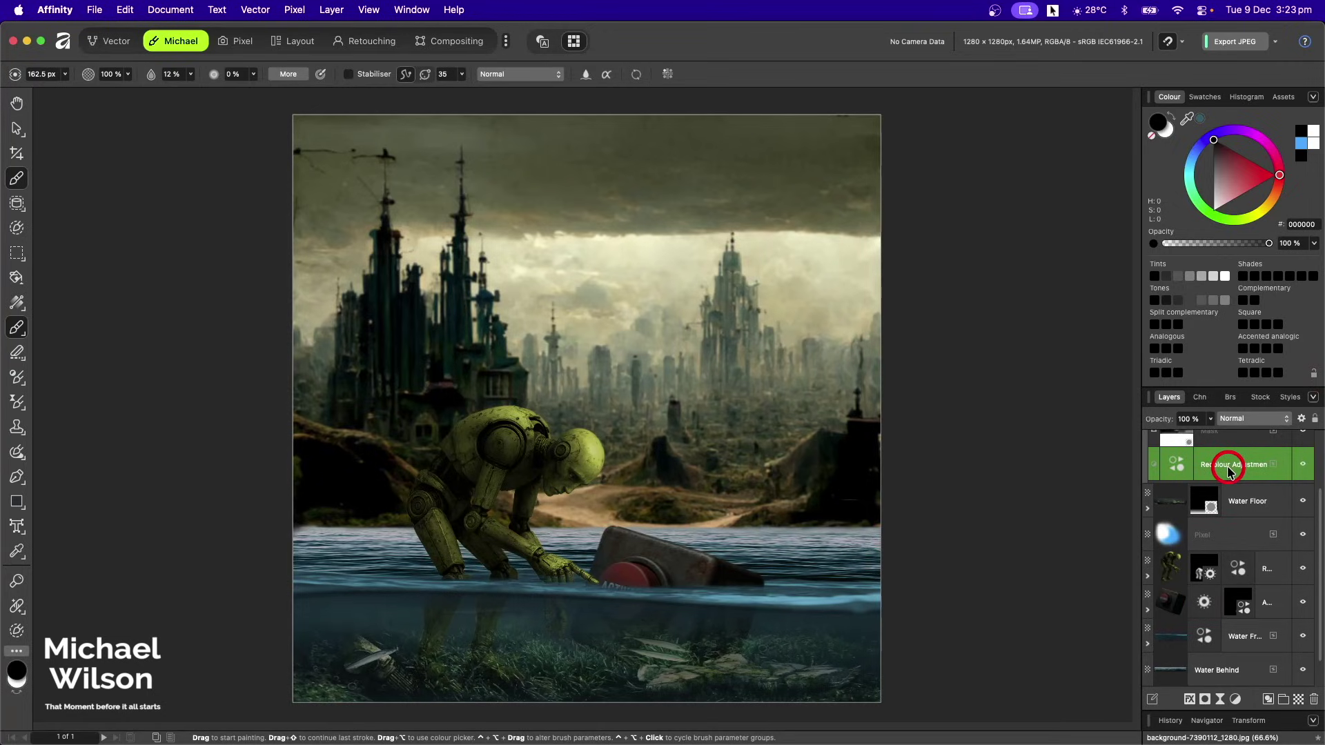
{"action": "key", "text": "super+j"}
Place the Recolour copy inside the bottom background layer at 60% opacity
{"action": "left_click_drag", "start_coordinate": [1228, 469], "coordinate": [1178, 675]}
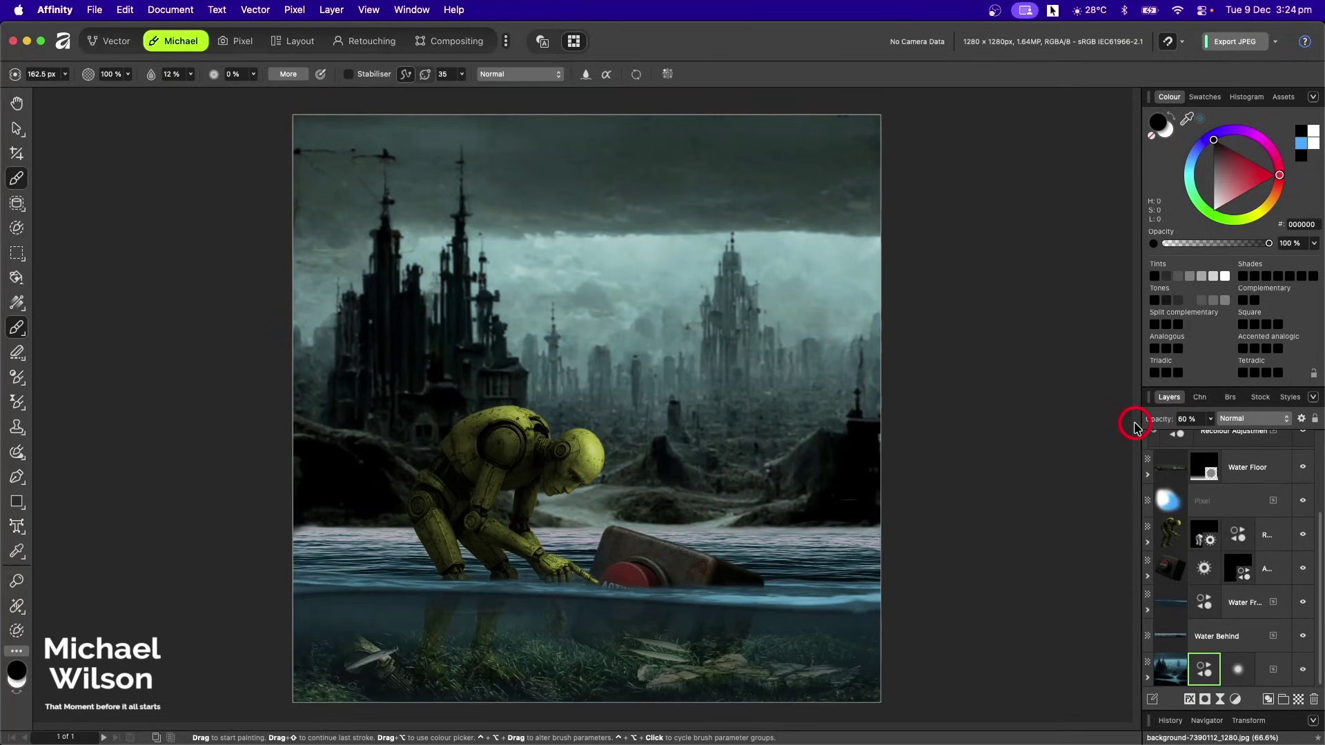
{"action": "scroll", "coordinate": [1206, 538], "scroll_direction": "up", "scroll_amount": 3}
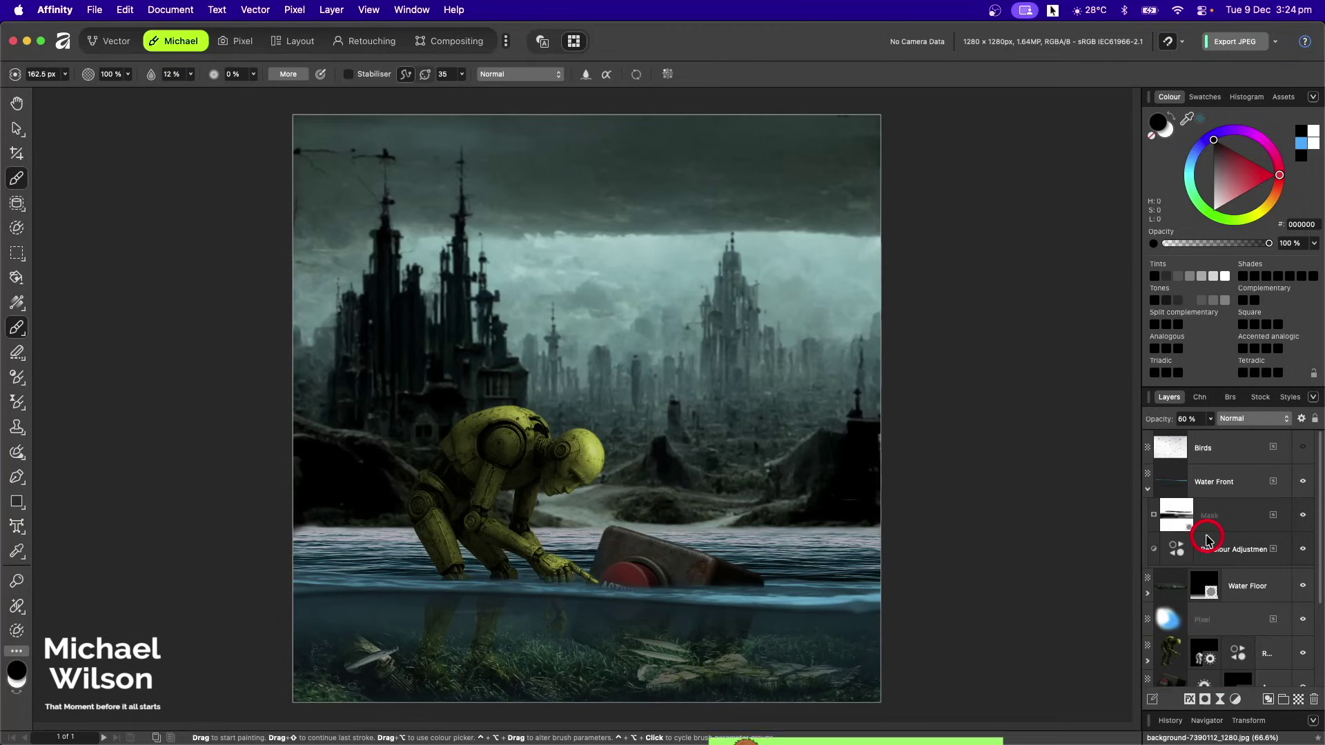
Show the Birds layer in Darken blend mode and move the flock lower over the city
{"action": "left_click", "coordinate": [1302, 447]}
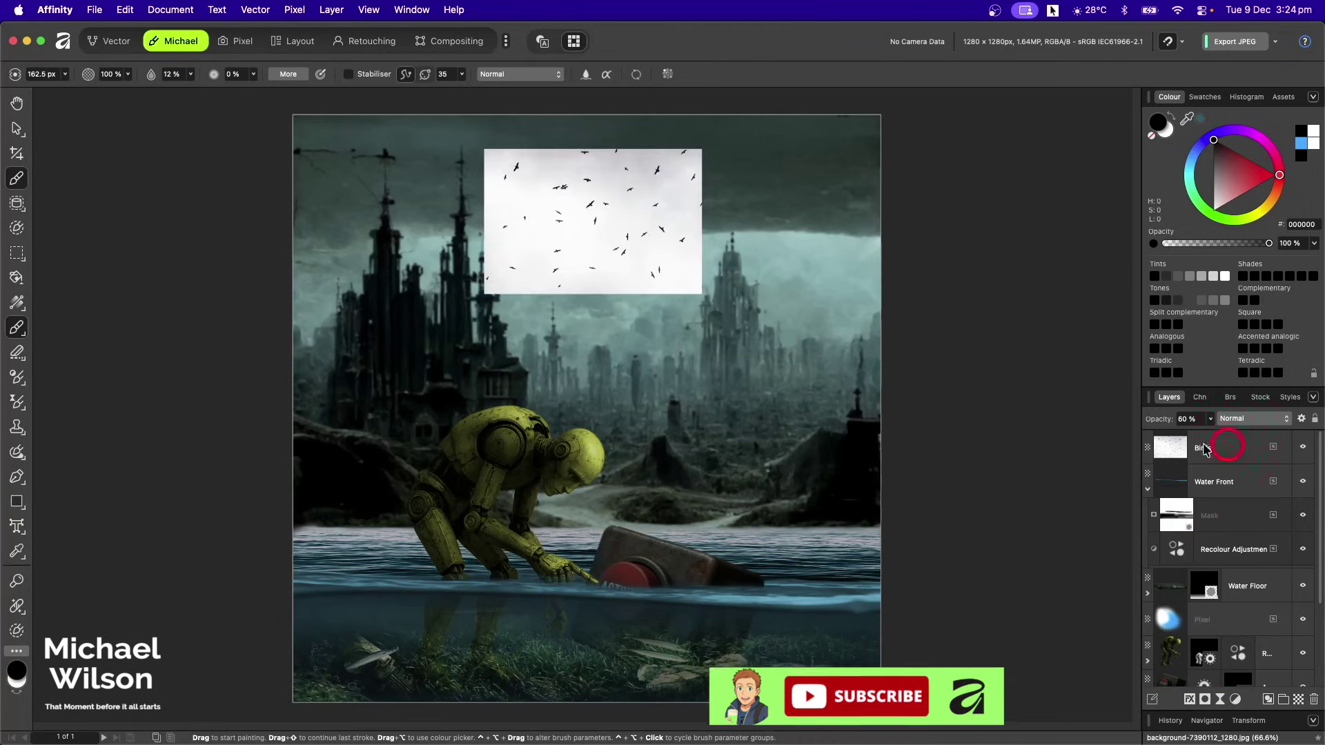
{"action": "left_click", "coordinate": [1228, 449]}
{"action": "left_click", "coordinate": [1236, 418]}
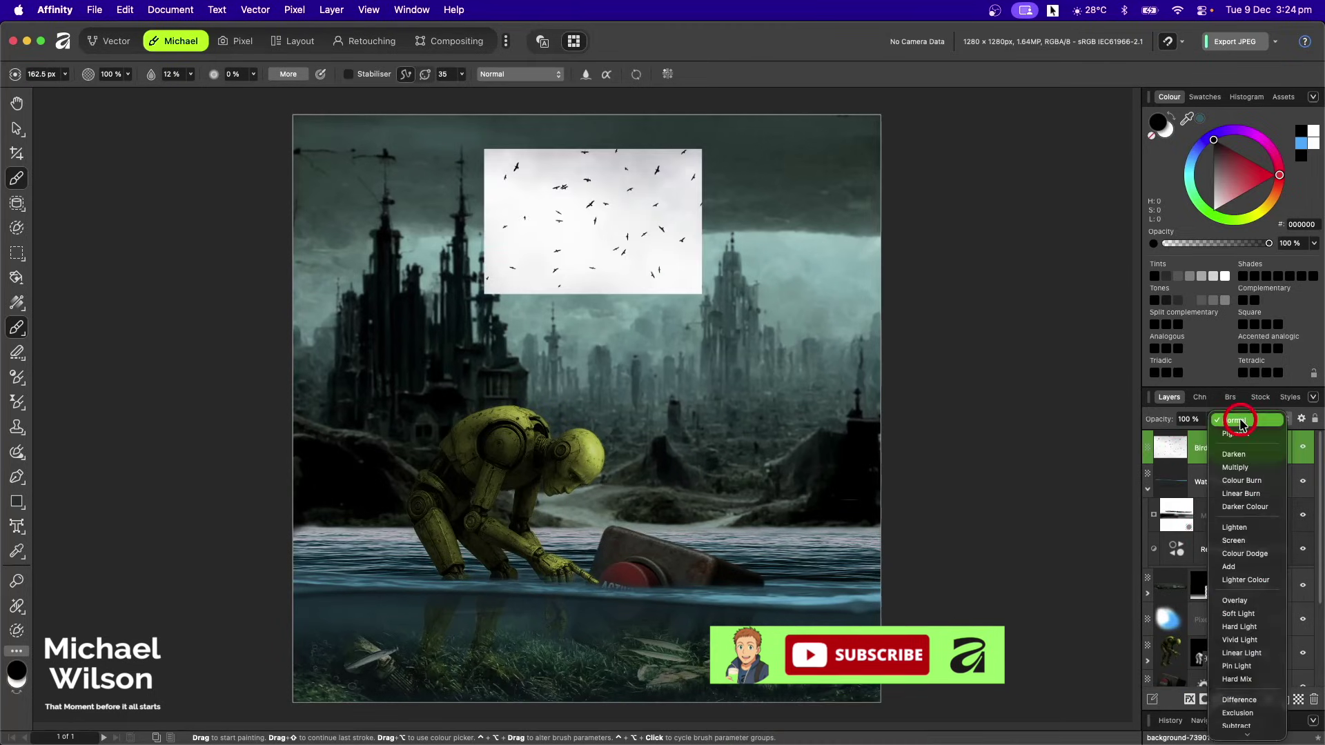
{"action": "left_click", "coordinate": [1236, 454]}
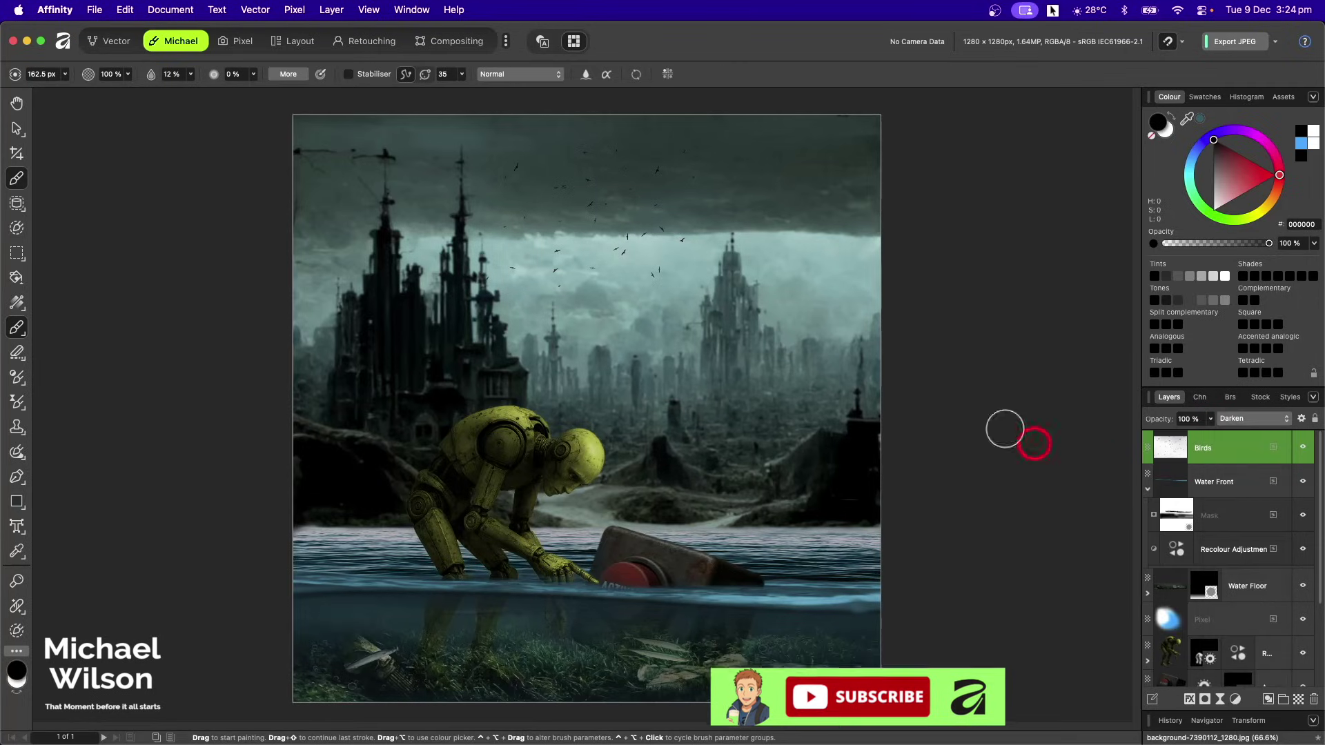
{"action": "left_click", "coordinate": [13, 127]}
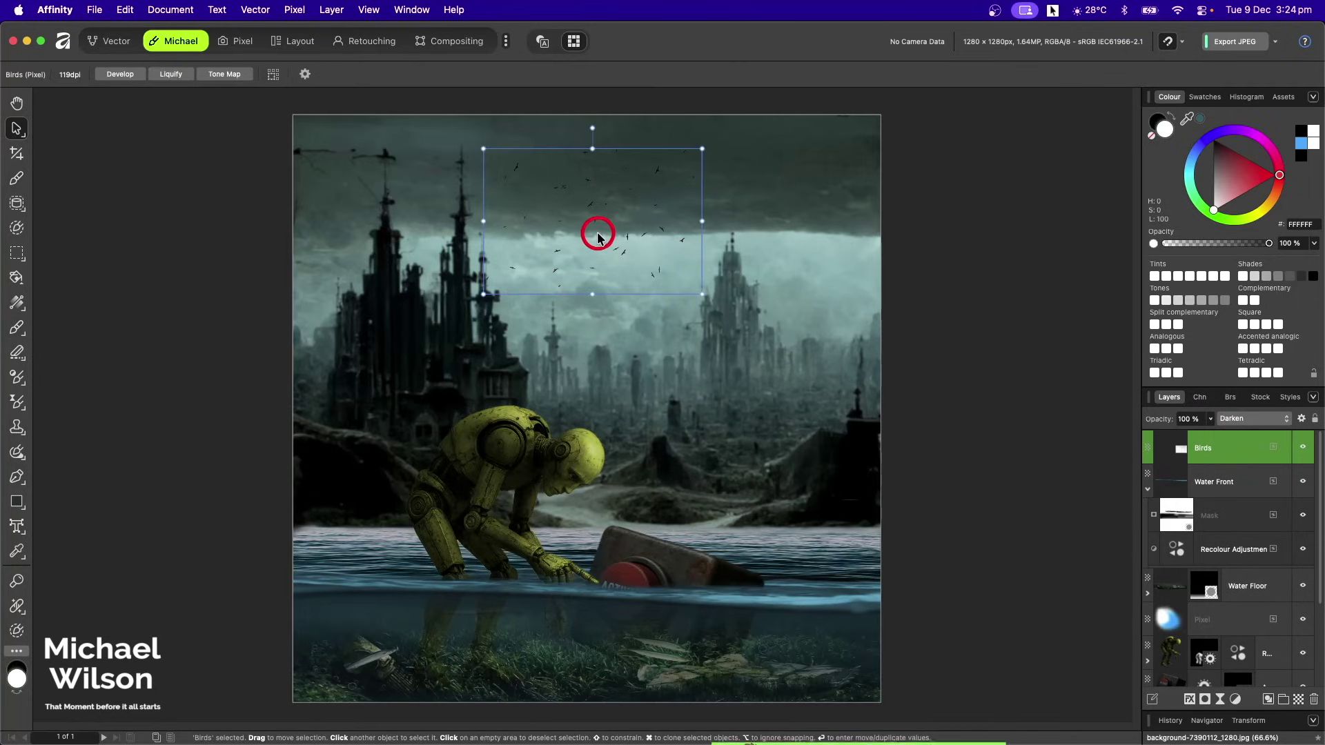
{"action": "left_click_drag", "start_coordinate": [594, 230], "coordinate": [605, 311]}
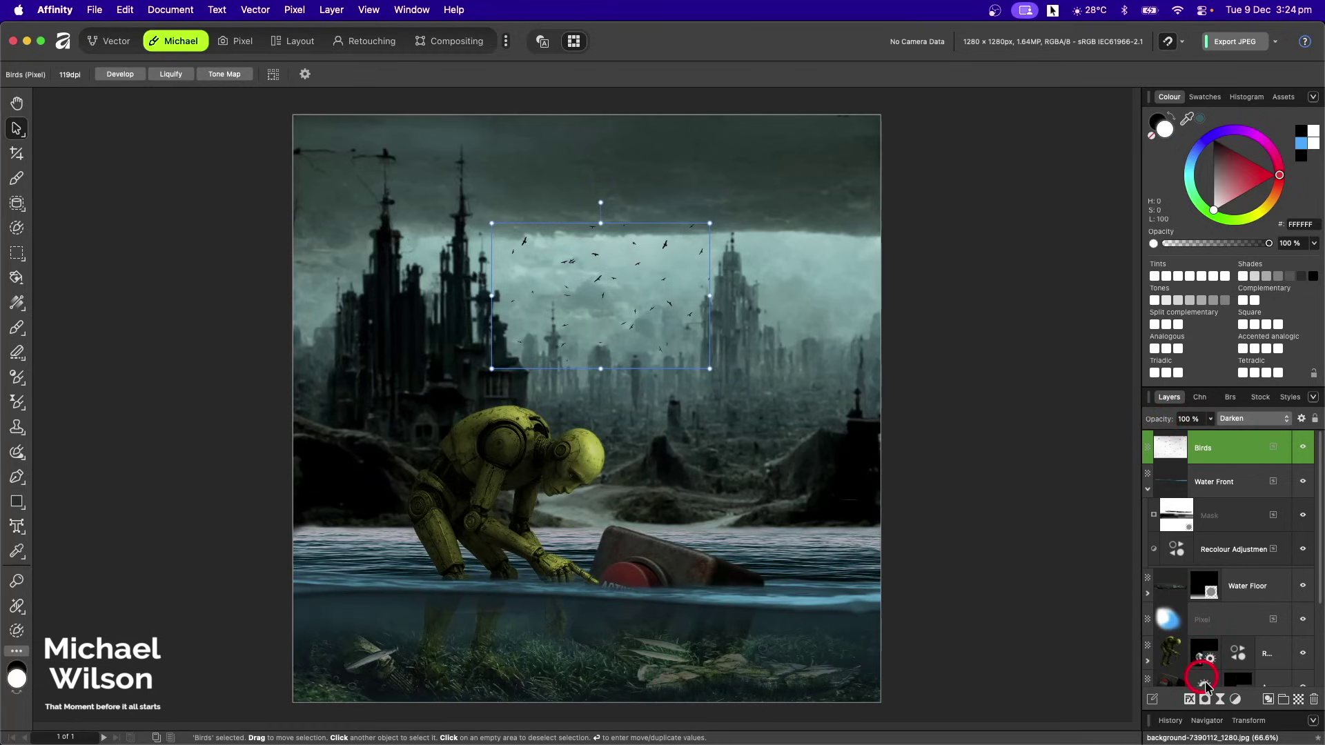
Add a Curves adjustment to the Birds layer, raising its black point to 0.323
{"action": "left_click", "coordinate": [1237, 700]}
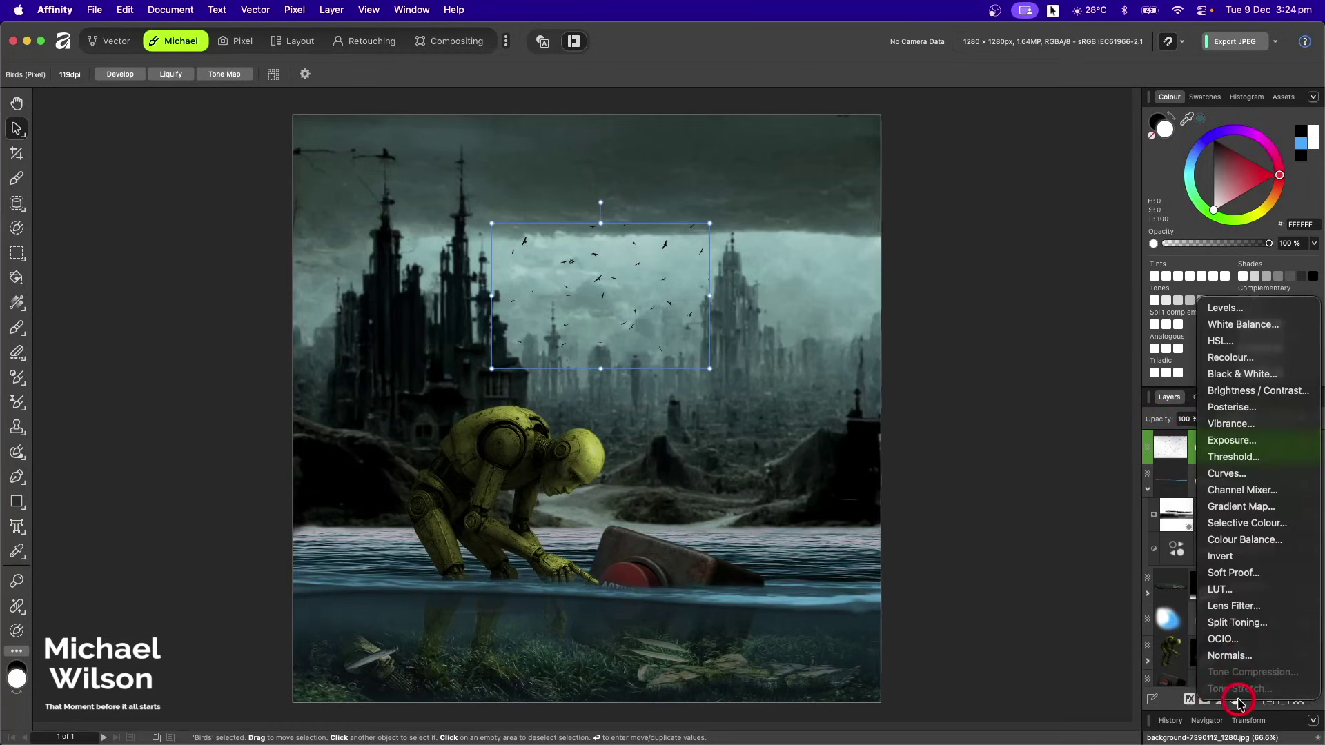
{"action": "left_click", "coordinate": [1218, 474]}
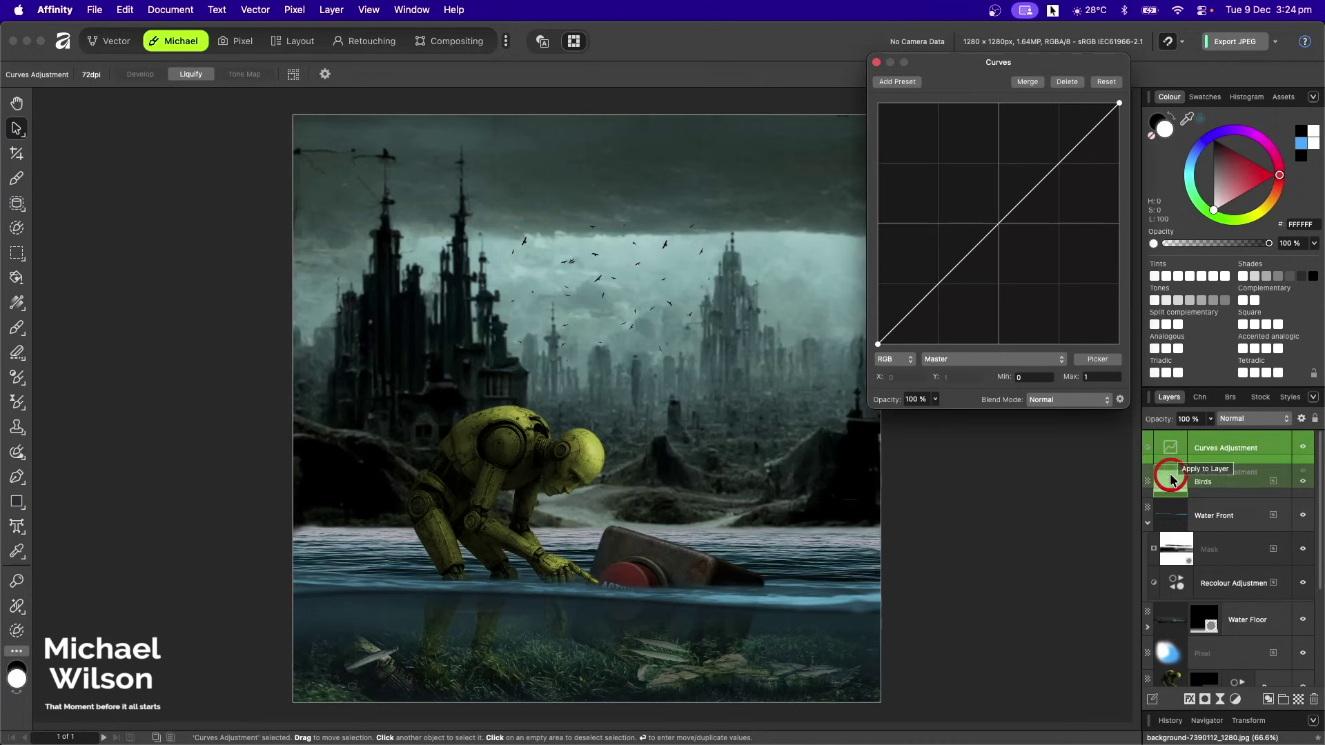
{"action": "left_click", "coordinate": [879, 345]}
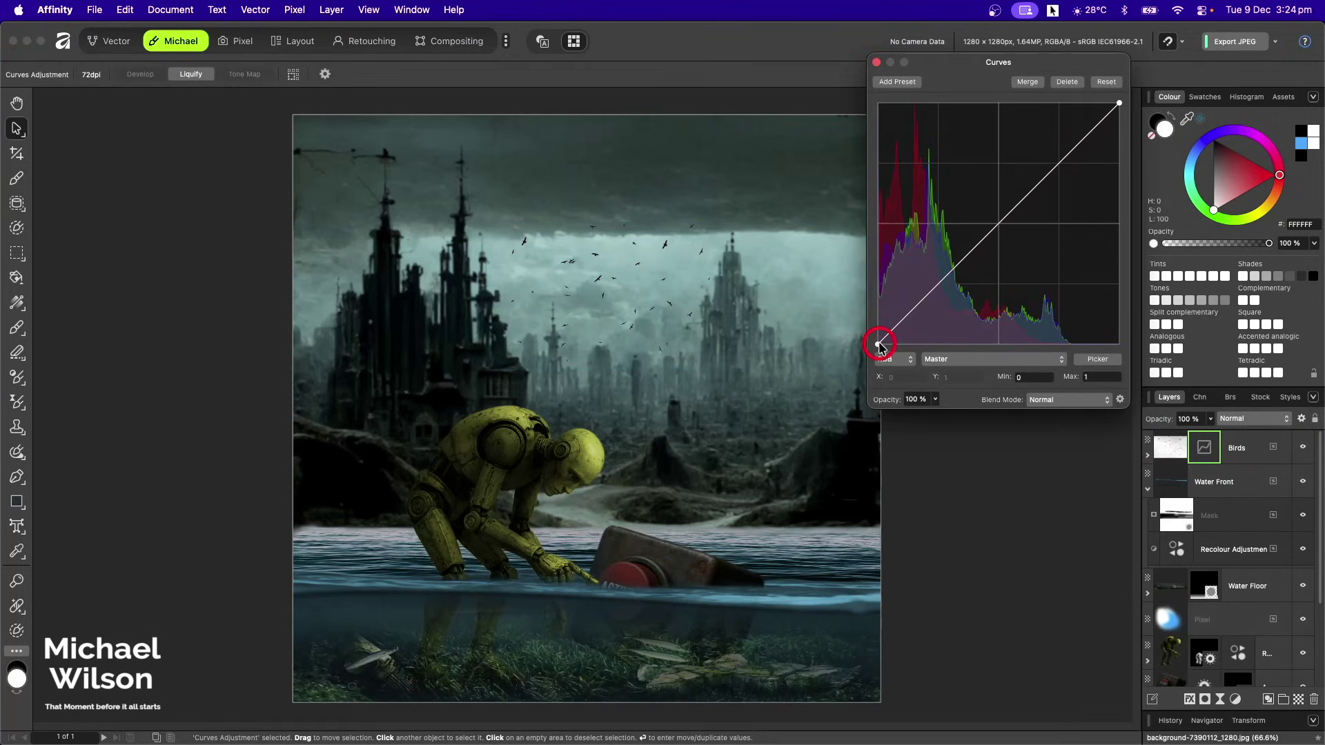
{"action": "left_click_drag", "start_coordinate": [877, 345], "coordinate": [881, 270]}
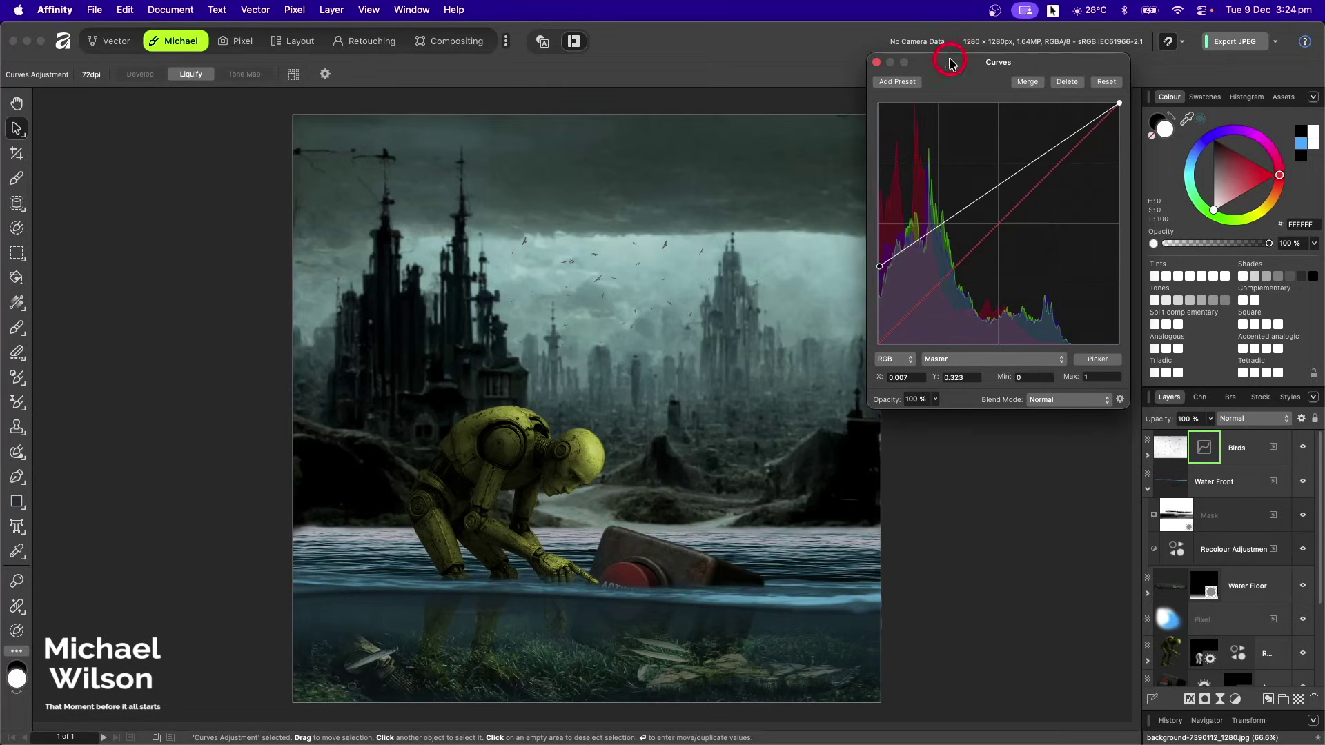
{"action": "left_click", "coordinate": [876, 62]}
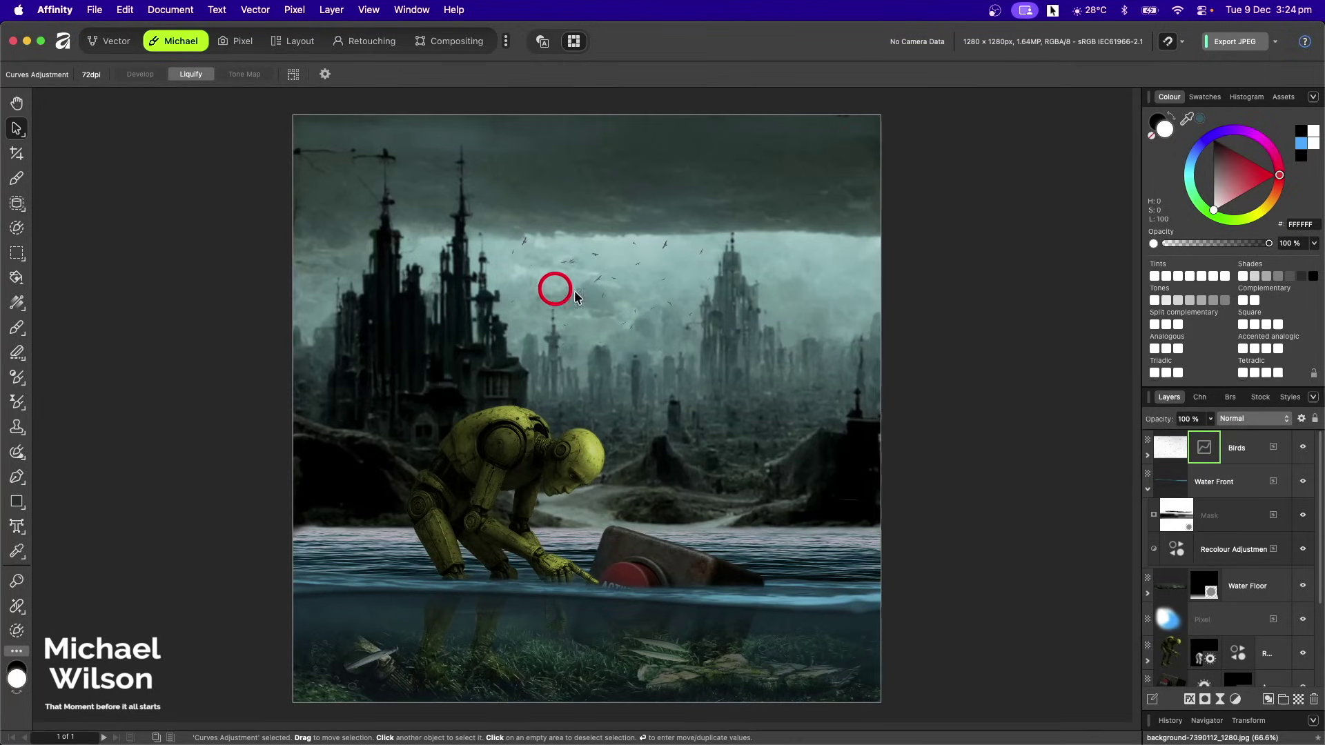
{"action": "left_click", "coordinate": [1019, 325]}
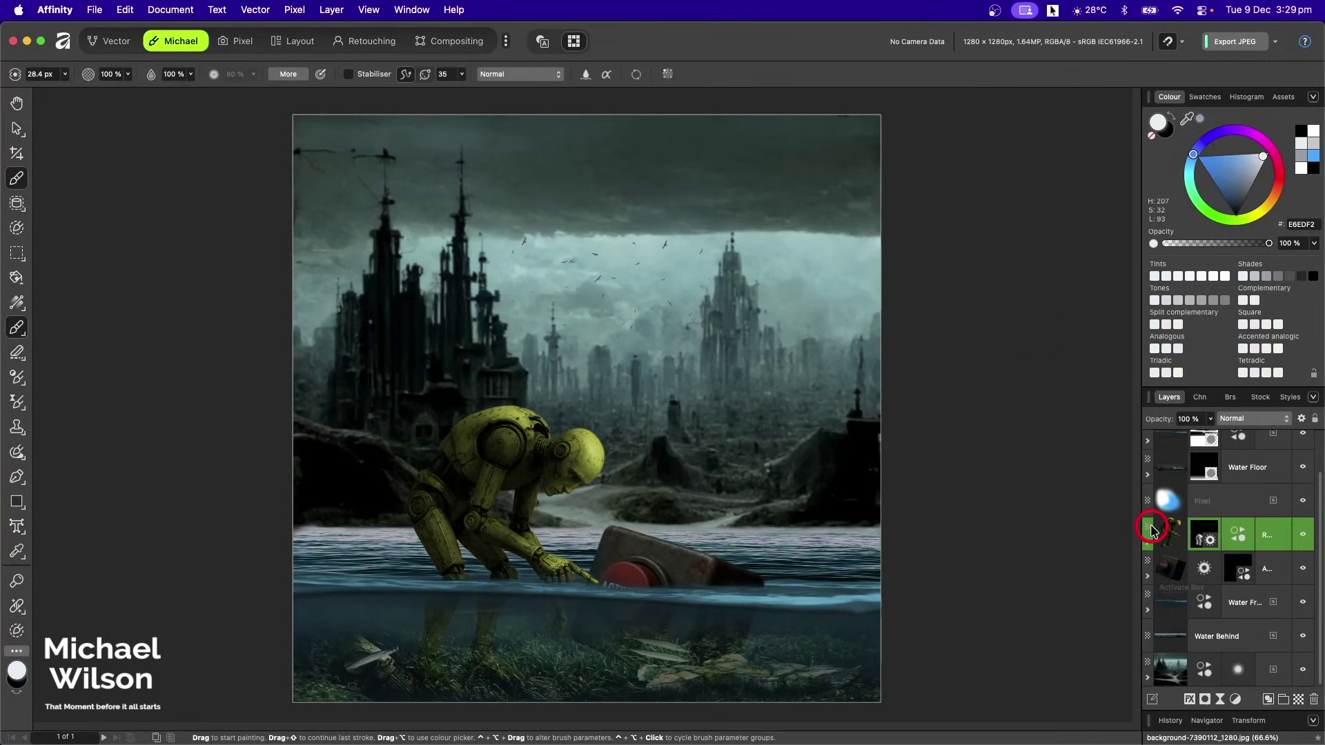
Add a new empty pixel layer above the robot layer and browse the Sprays and Spatters brushes
{"action": "left_click", "coordinate": [1299, 701]}
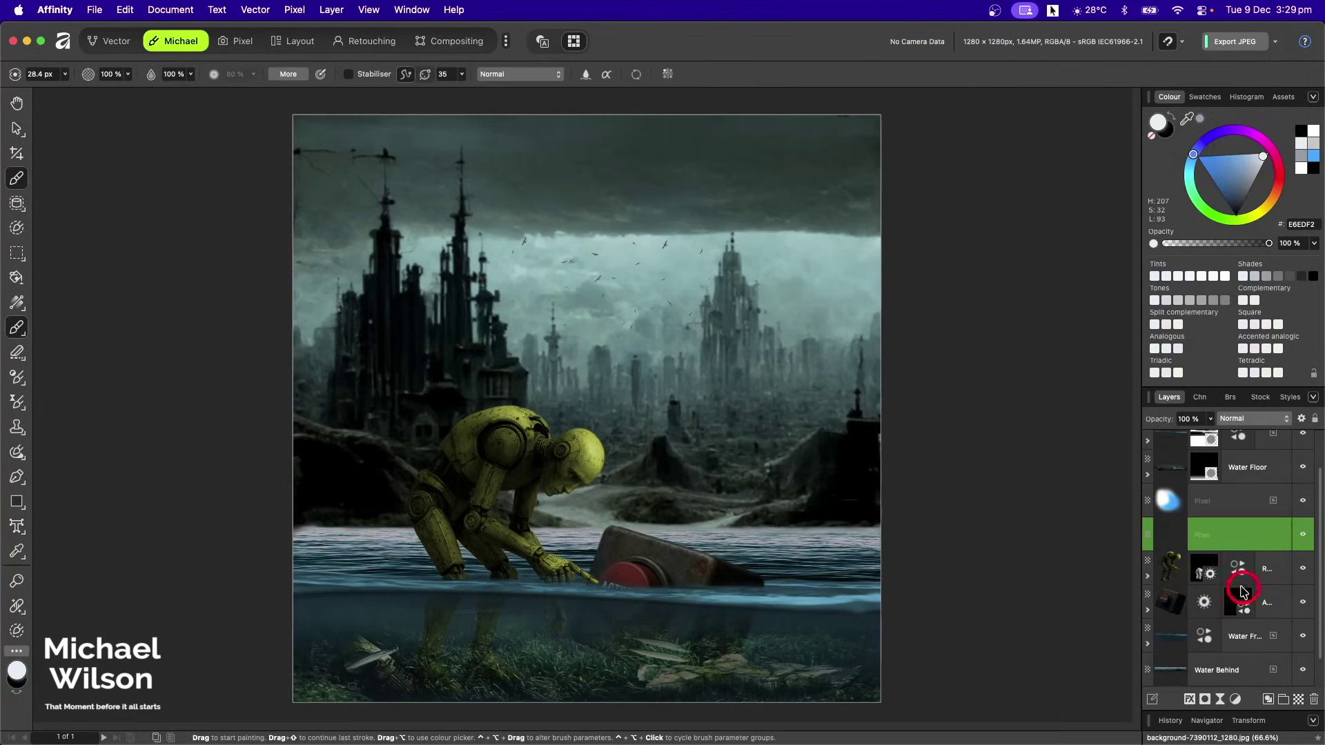
{"action": "left_click", "coordinate": [1231, 398]}
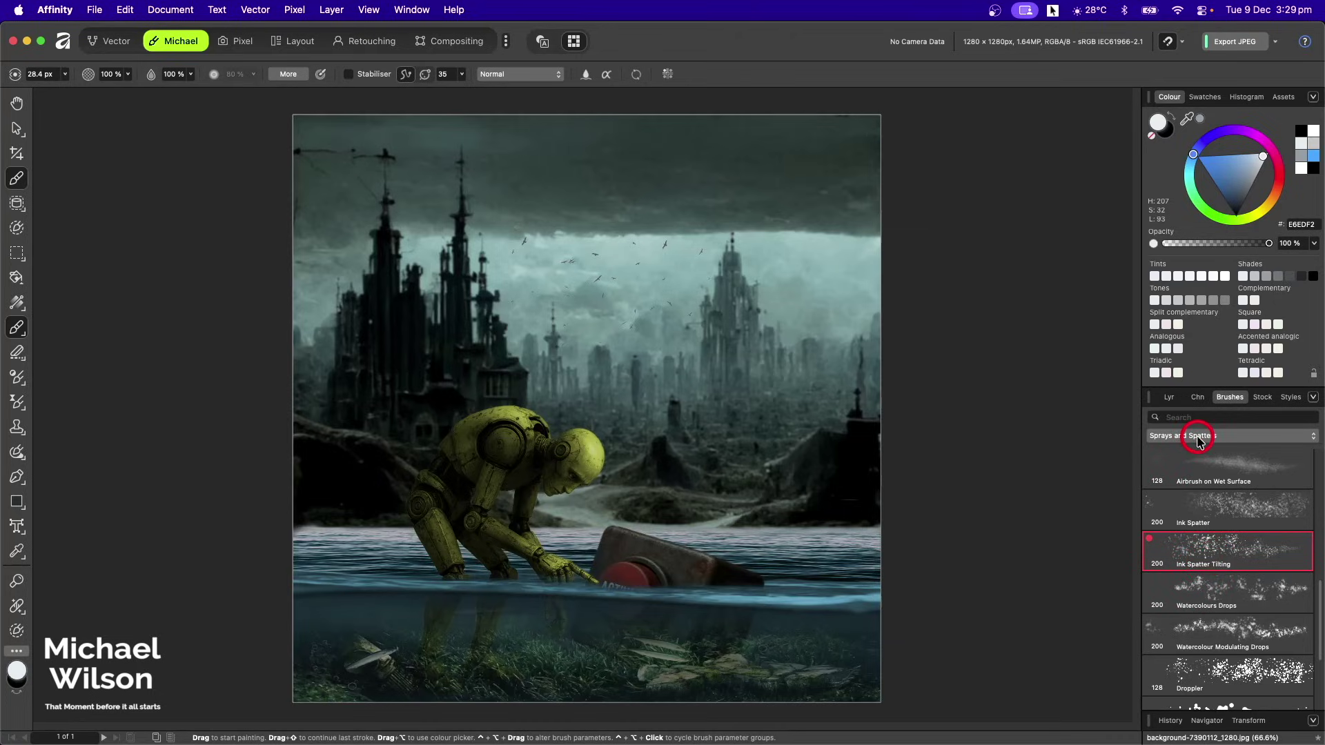
{"action": "left_click", "coordinate": [1169, 397]}
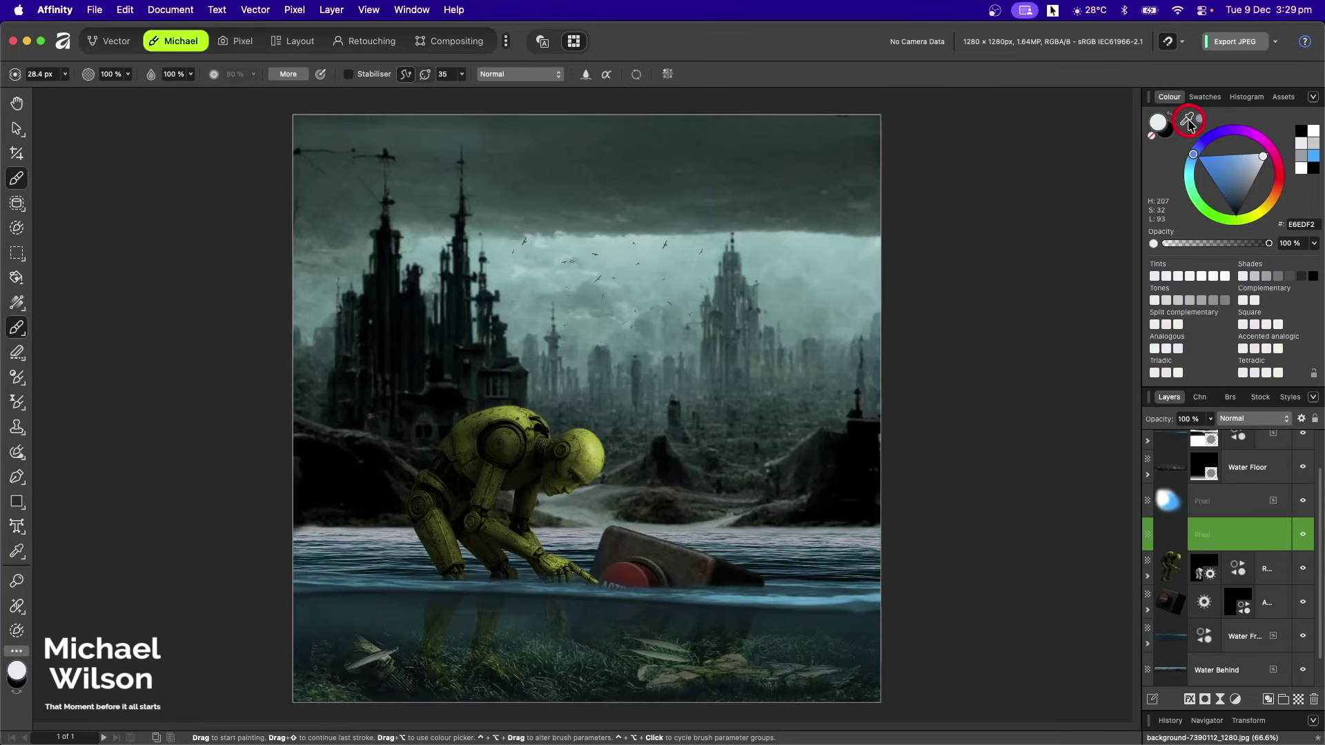
Sample a colour from the image, lighten it to #A3AEB2, and paint strokes along the waterline
{"action": "left_click_drag", "start_coordinate": [1188, 121], "coordinate": [797, 534]}
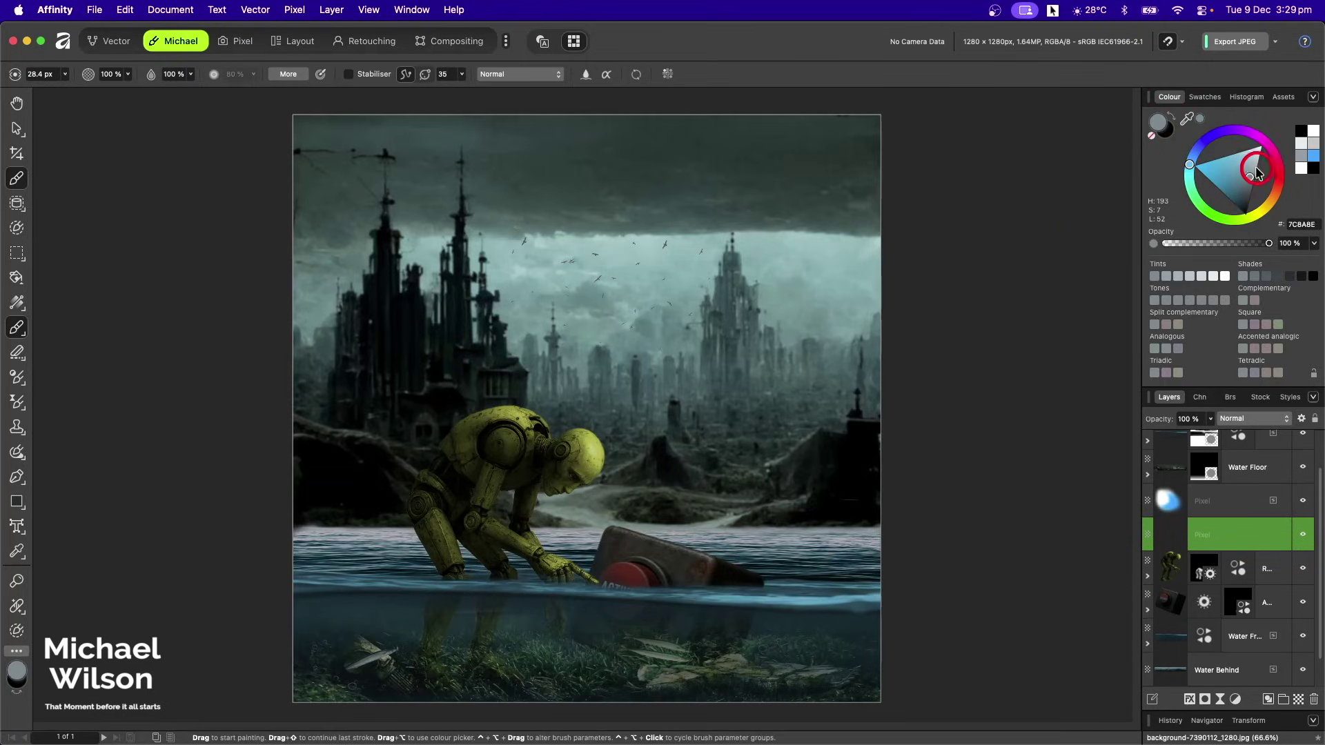
{"action": "left_click_drag", "start_coordinate": [1254, 173], "coordinate": [1256, 166]}
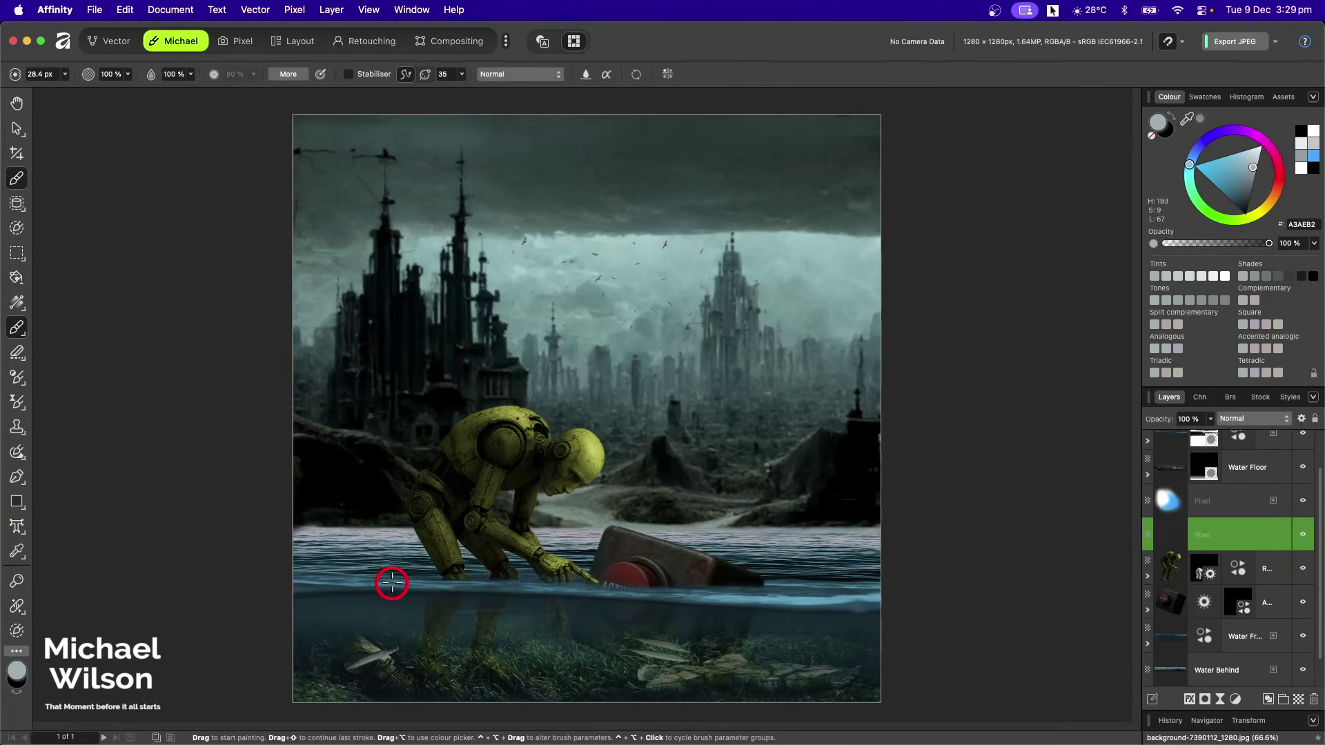
{"action": "left_click_drag", "start_coordinate": [447, 579], "coordinate": [489, 581]}
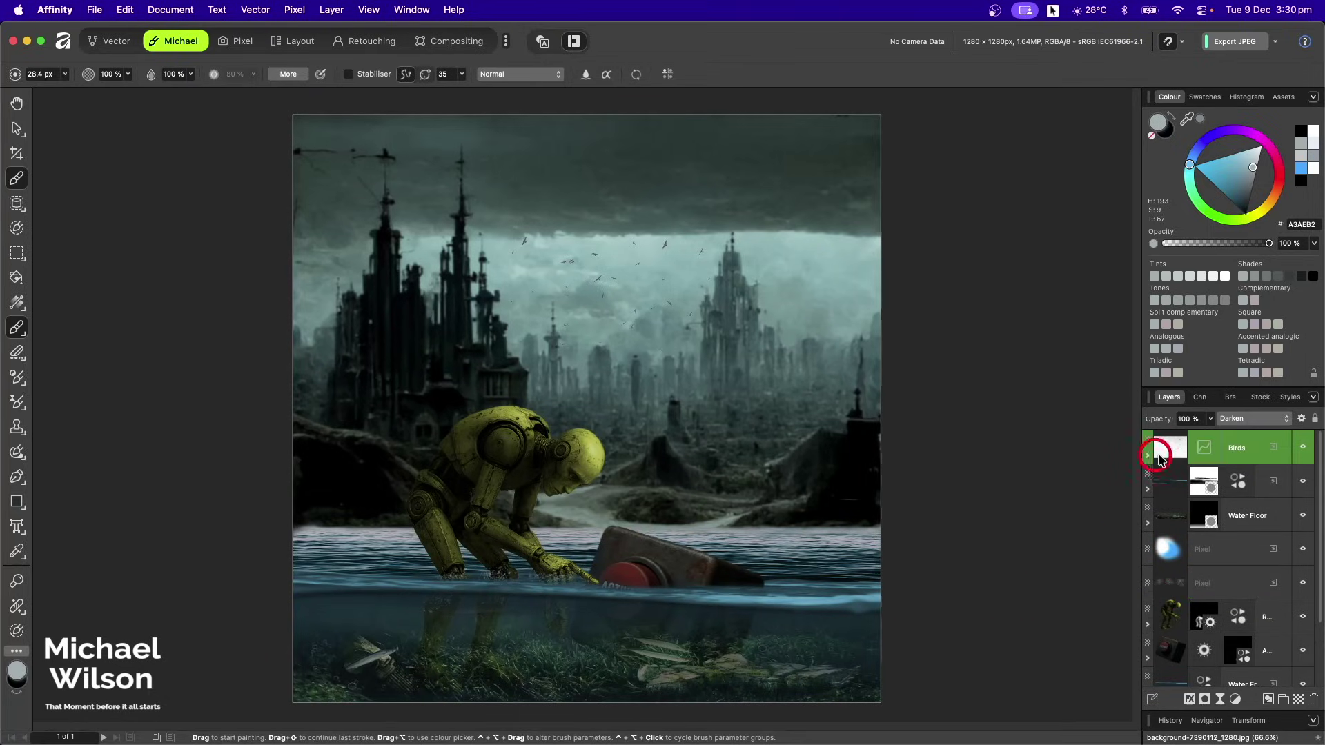
Merge all visible layers into a new top layer and open it in the Develop persona
{"action": "right_click", "coordinate": [1164, 452]}
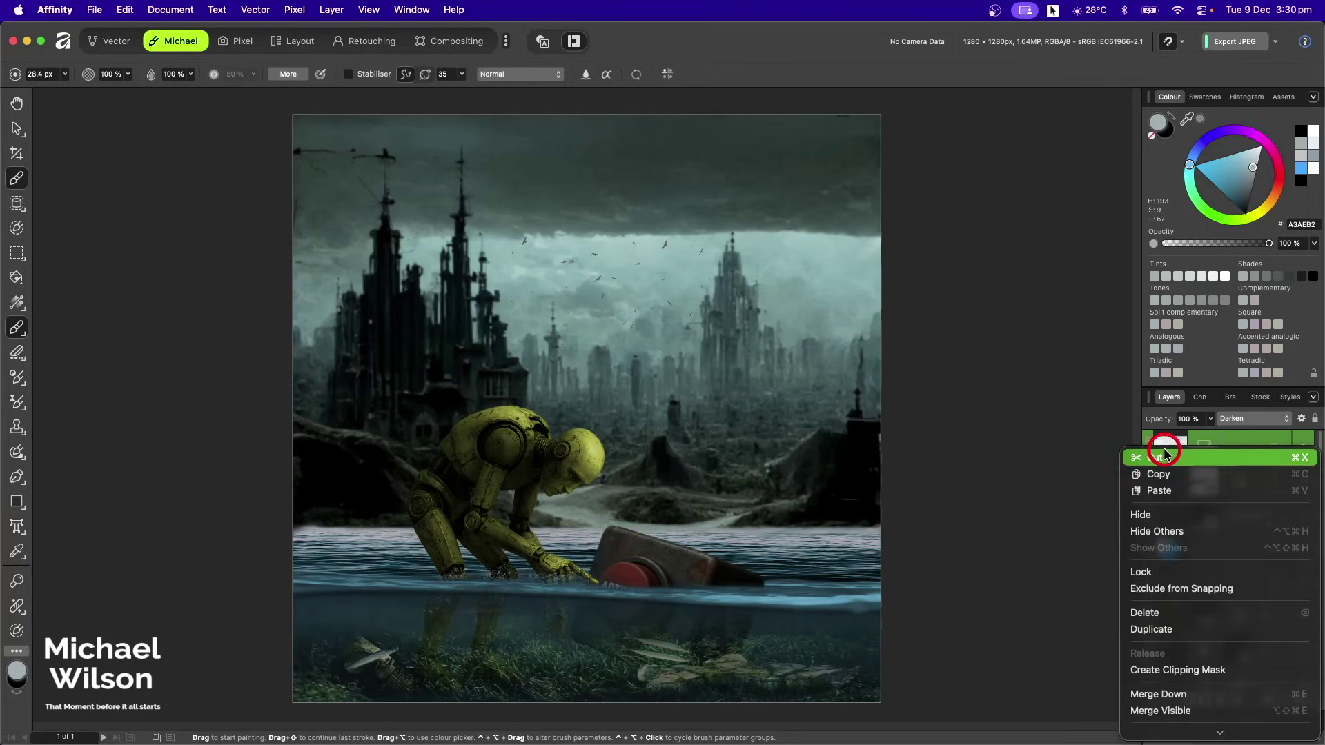
{"action": "left_click", "coordinate": [1179, 712]}
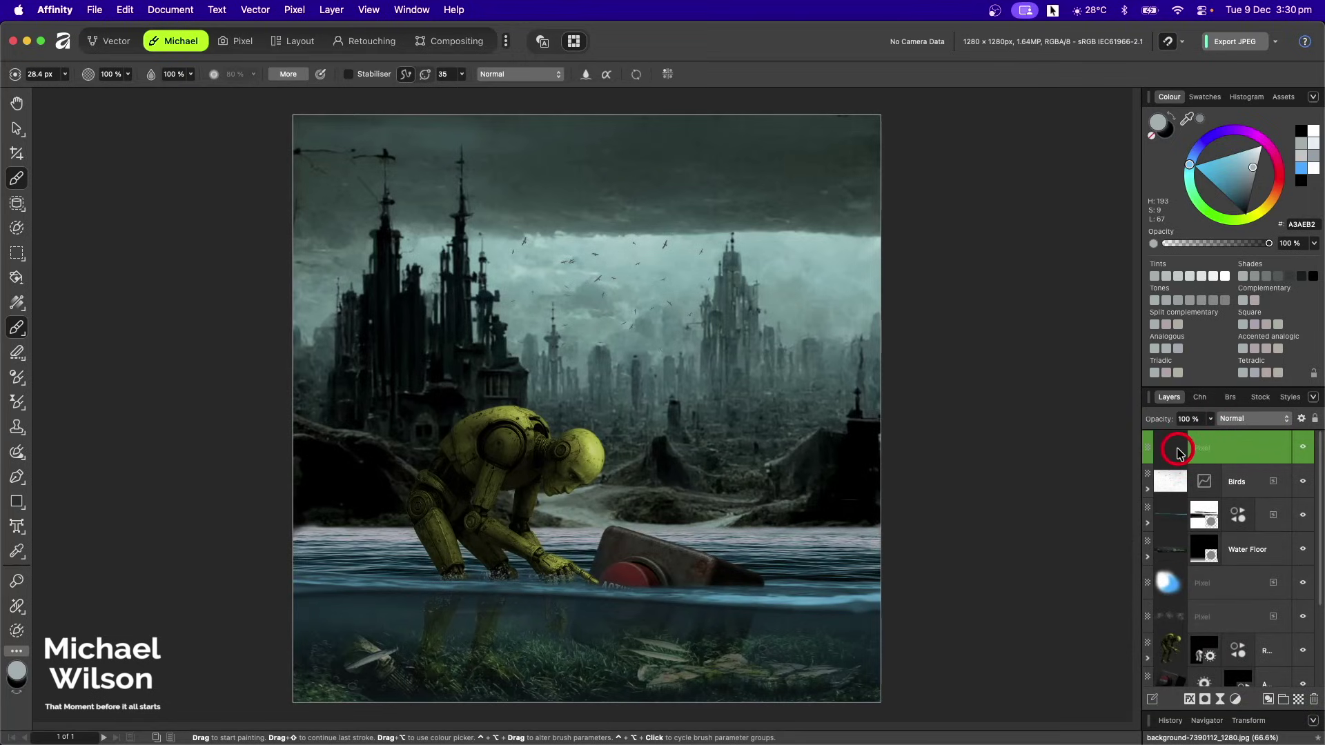
{"action": "left_click", "coordinate": [17, 128]}
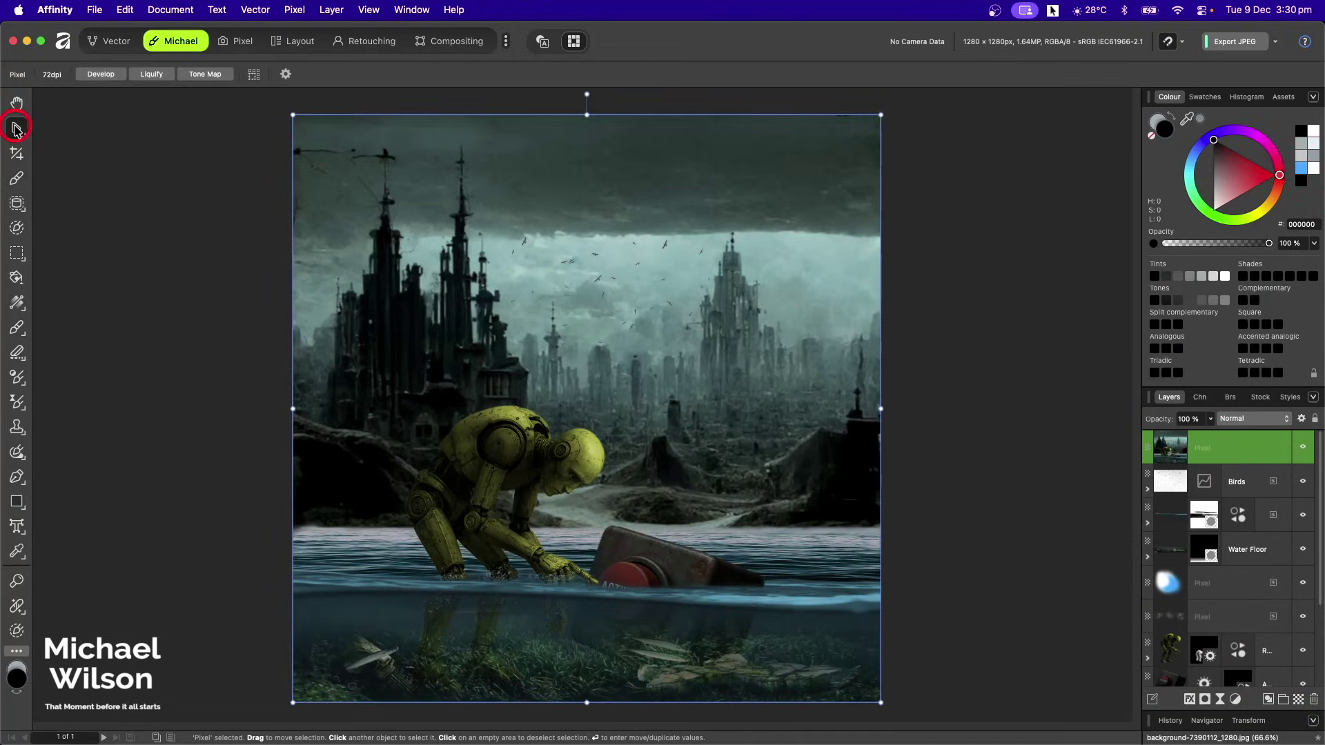
{"action": "left_click", "coordinate": [99, 74]}
Raise clarity to 54%, enable 21% detail refinement and 3% noise addition, then apply the development
{"action": "left_click", "coordinate": [1166, 290]}
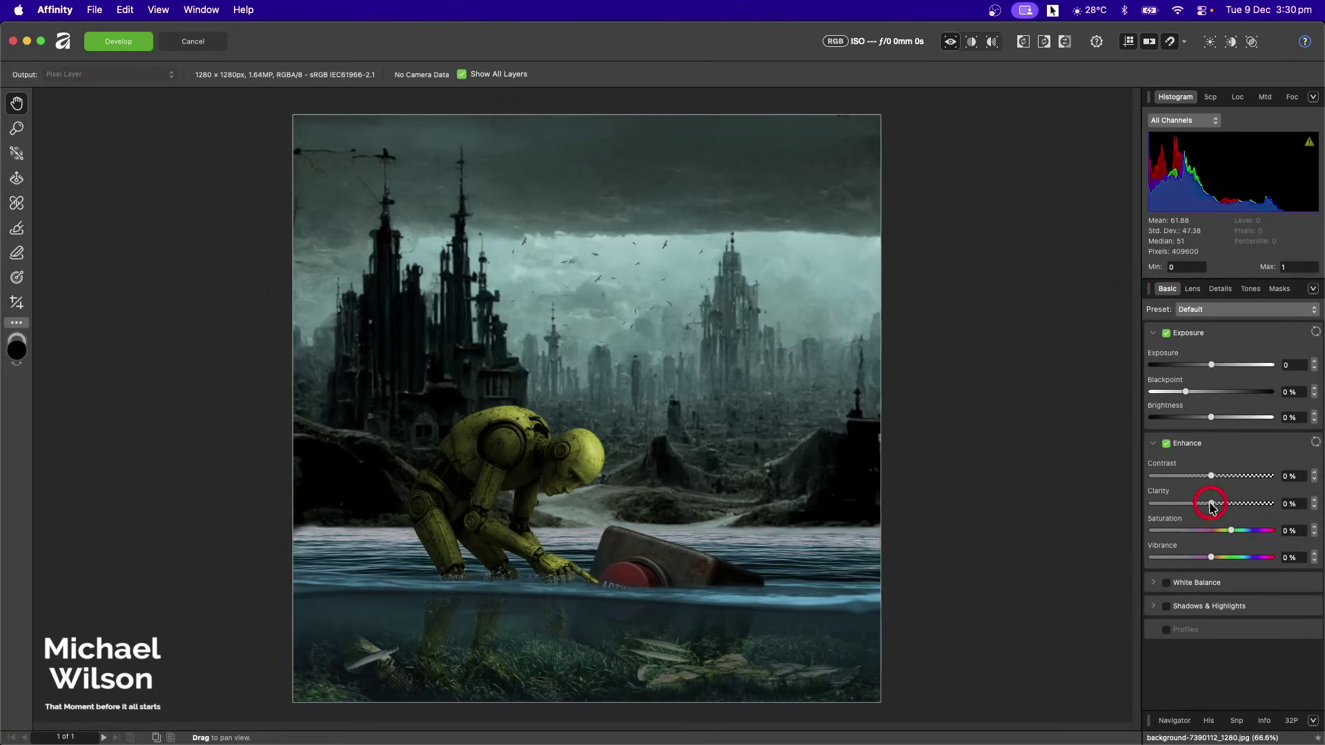
{"action": "left_click_drag", "start_coordinate": [1213, 507], "coordinate": [1243, 509]}
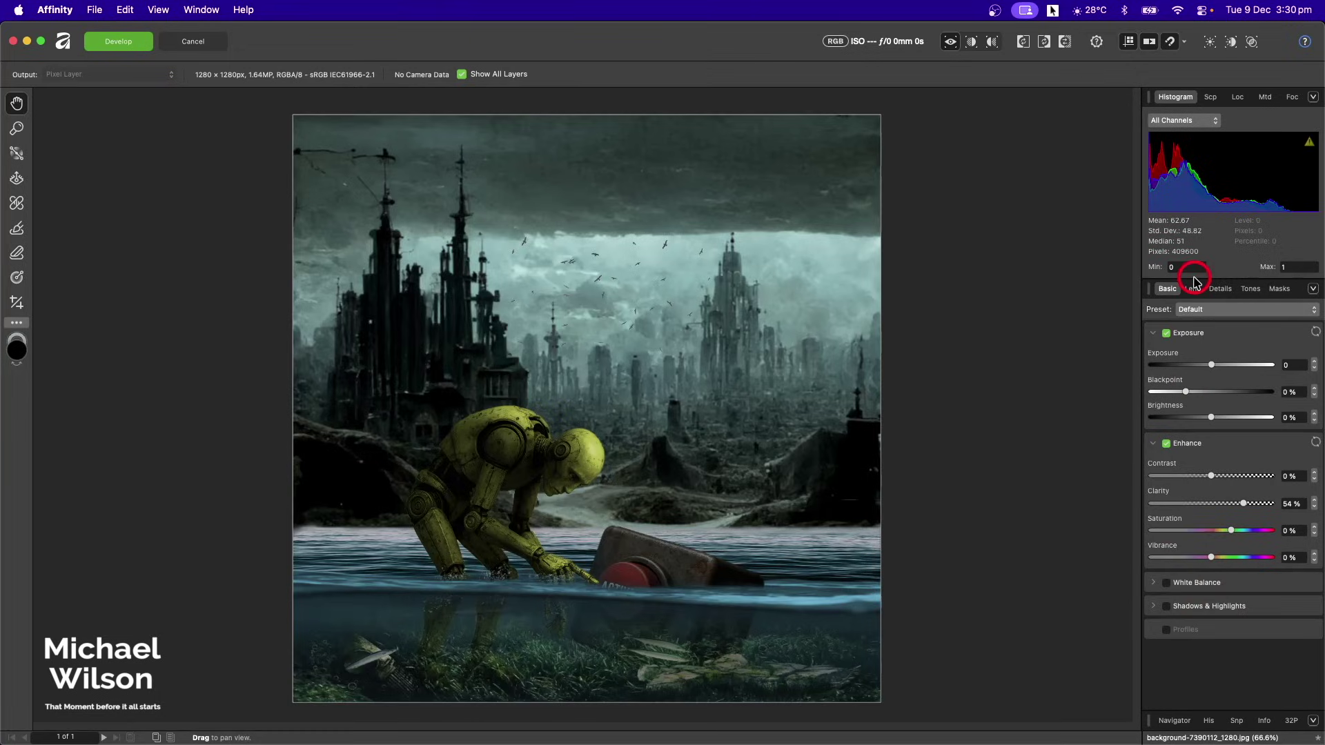
{"action": "left_click", "coordinate": [1219, 290]}
{"action": "left_click", "coordinate": [1165, 335]}
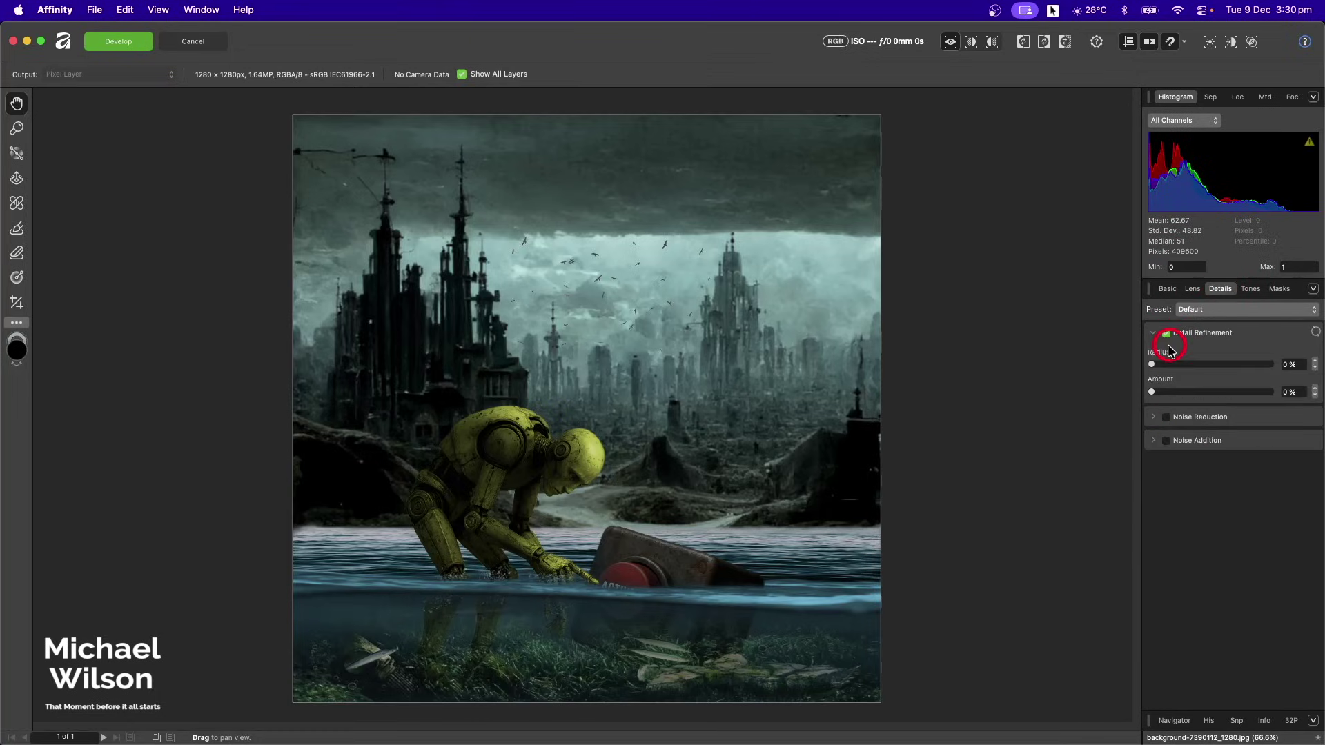
{"action": "left_click_drag", "start_coordinate": [1152, 367], "coordinate": [1176, 398]}
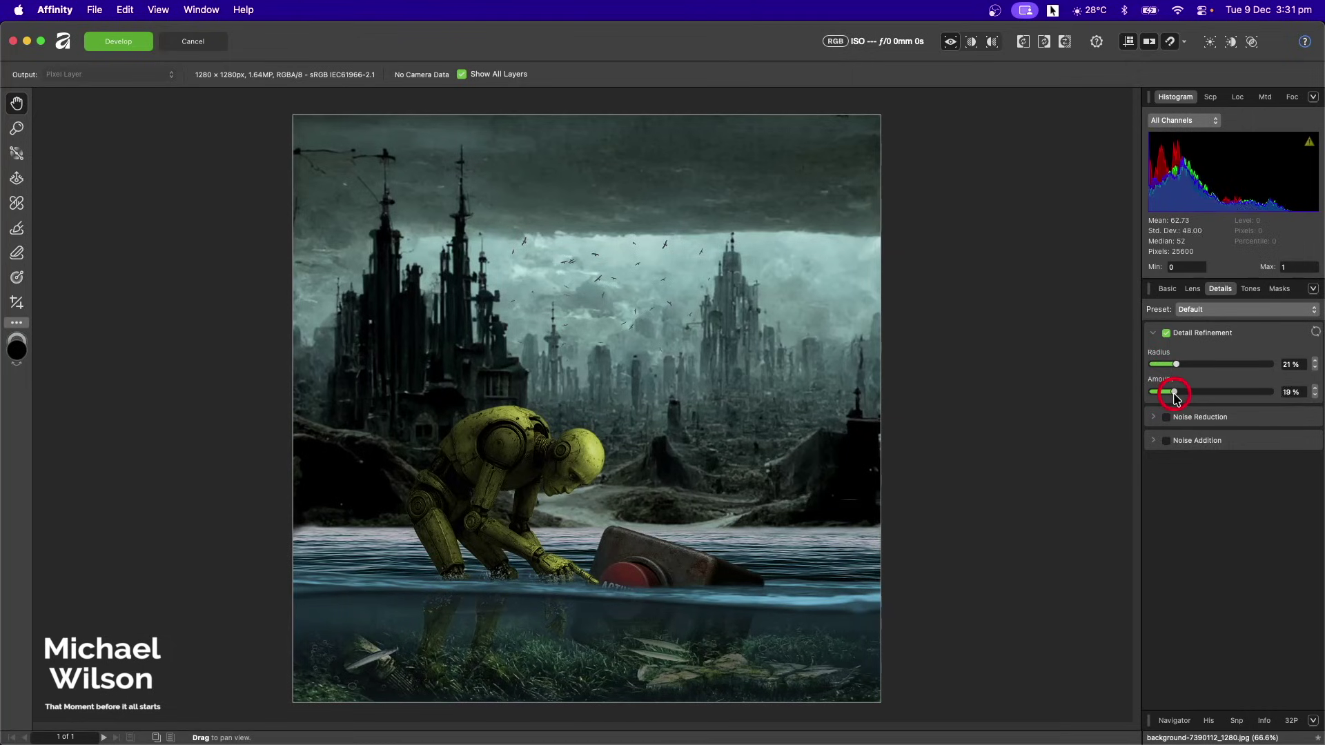
{"action": "left_click", "coordinate": [1153, 441]}
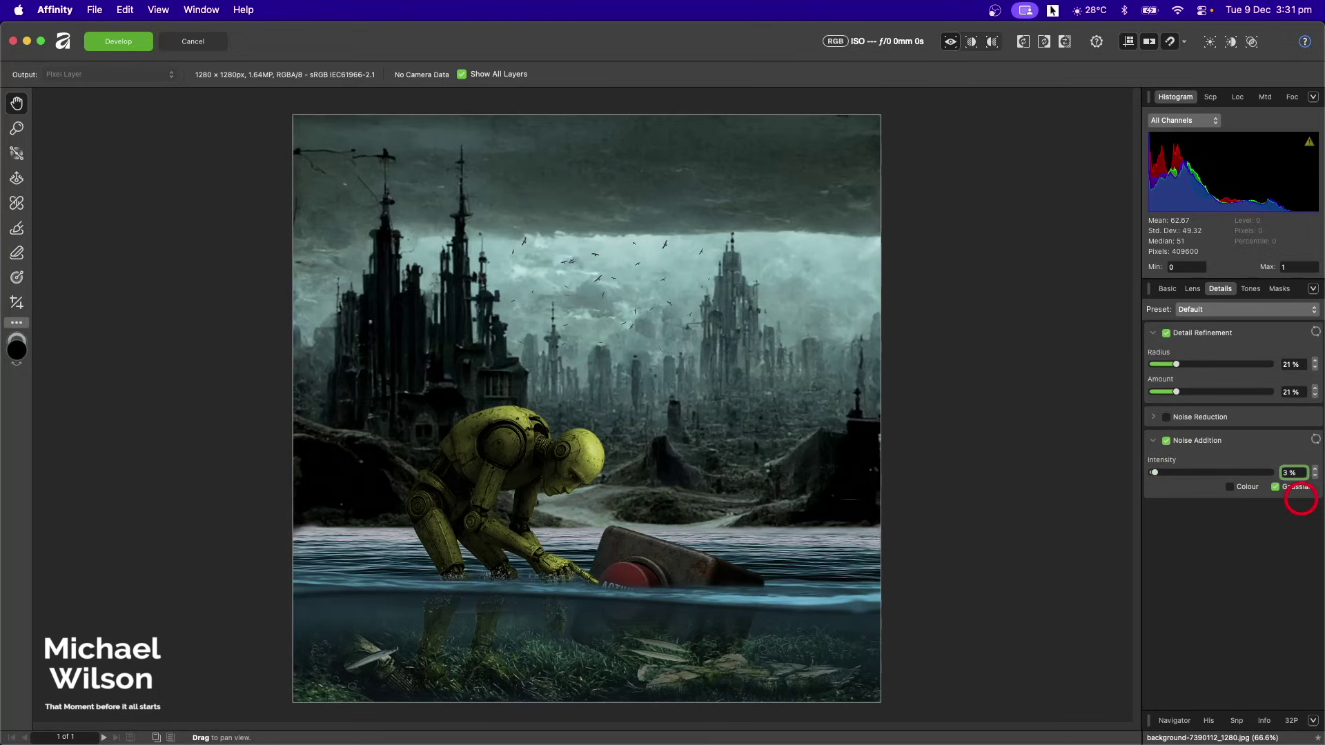
{"action": "left_click", "coordinate": [118, 41]}
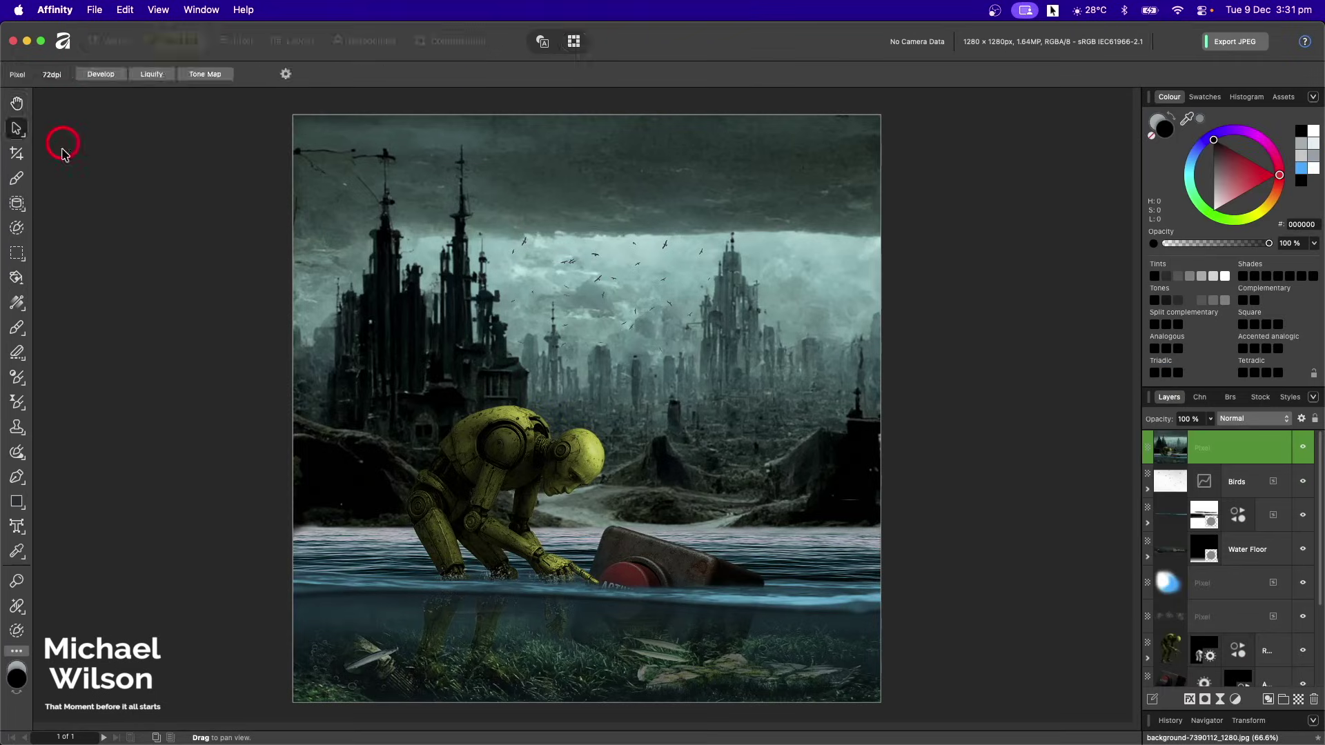